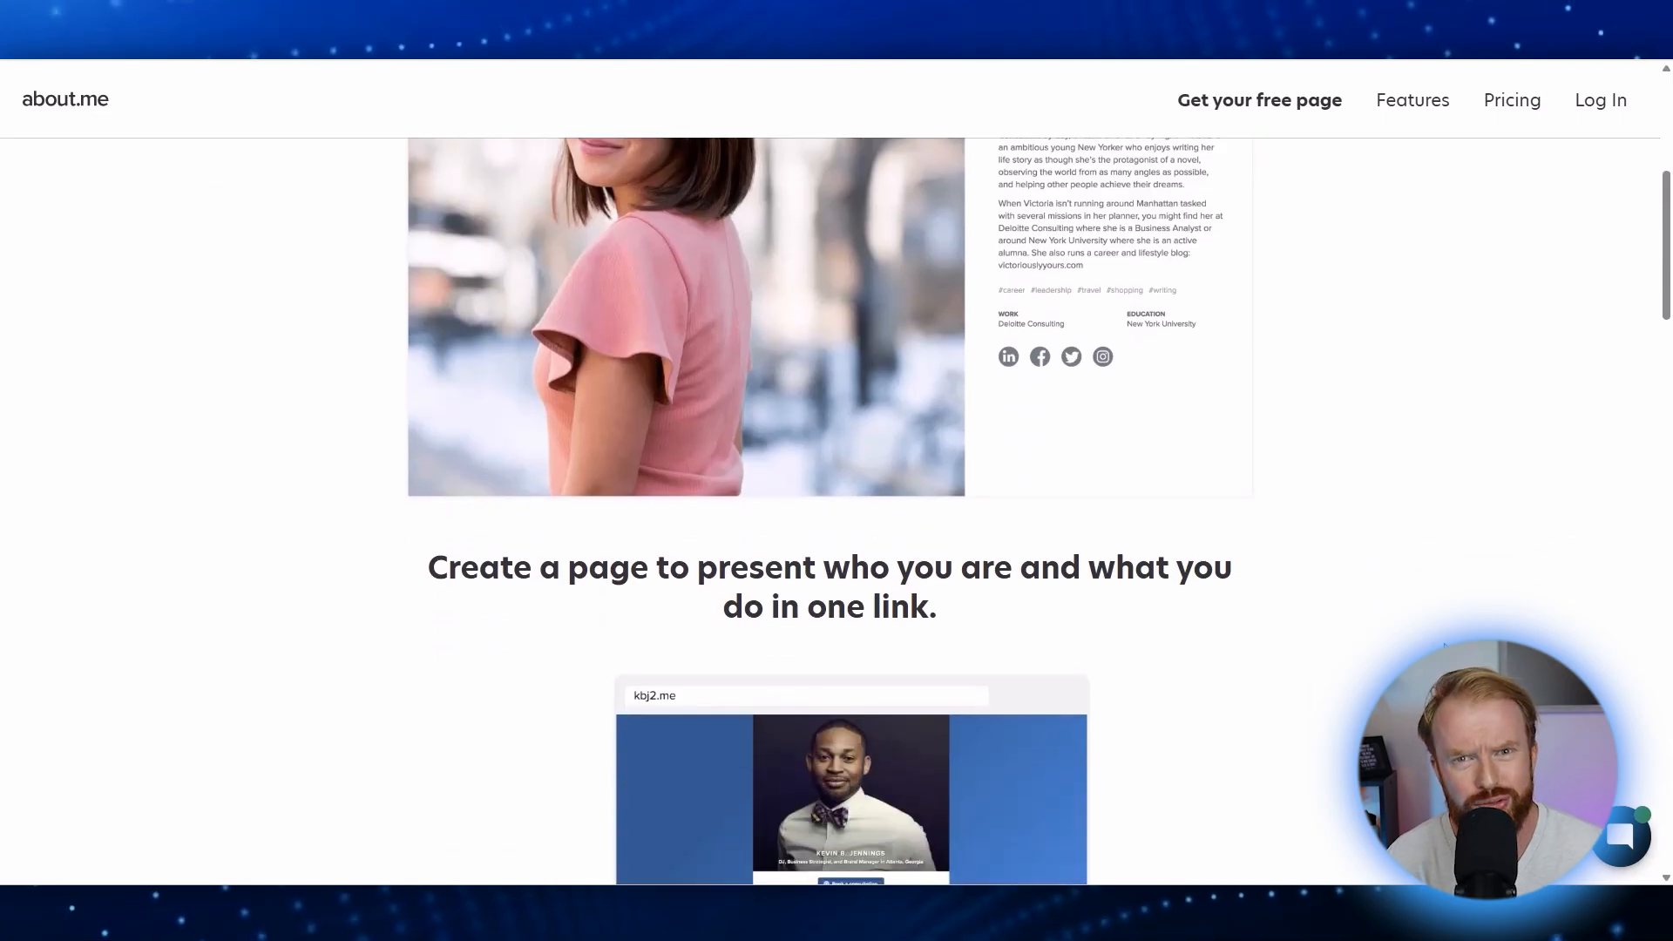
scroll(1444, 645, down, 5)
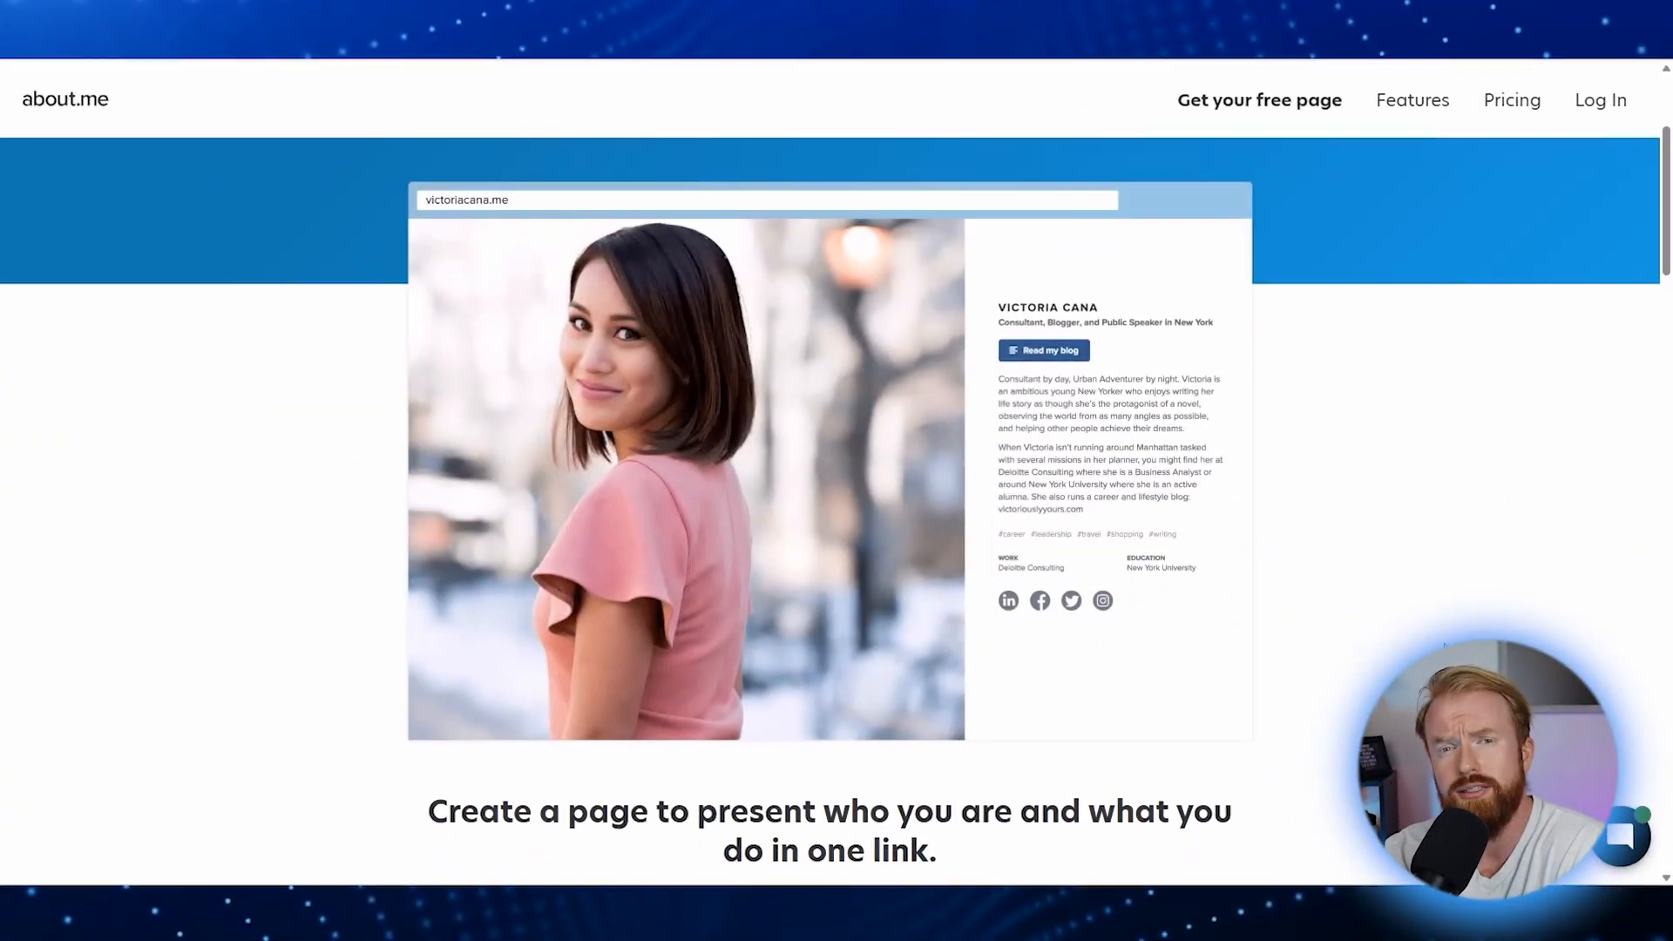
Step: Start a free about.me page and enter the user's first and last name
scroll(836, 471, down, 4)
scroll(836, 509, down, 10)
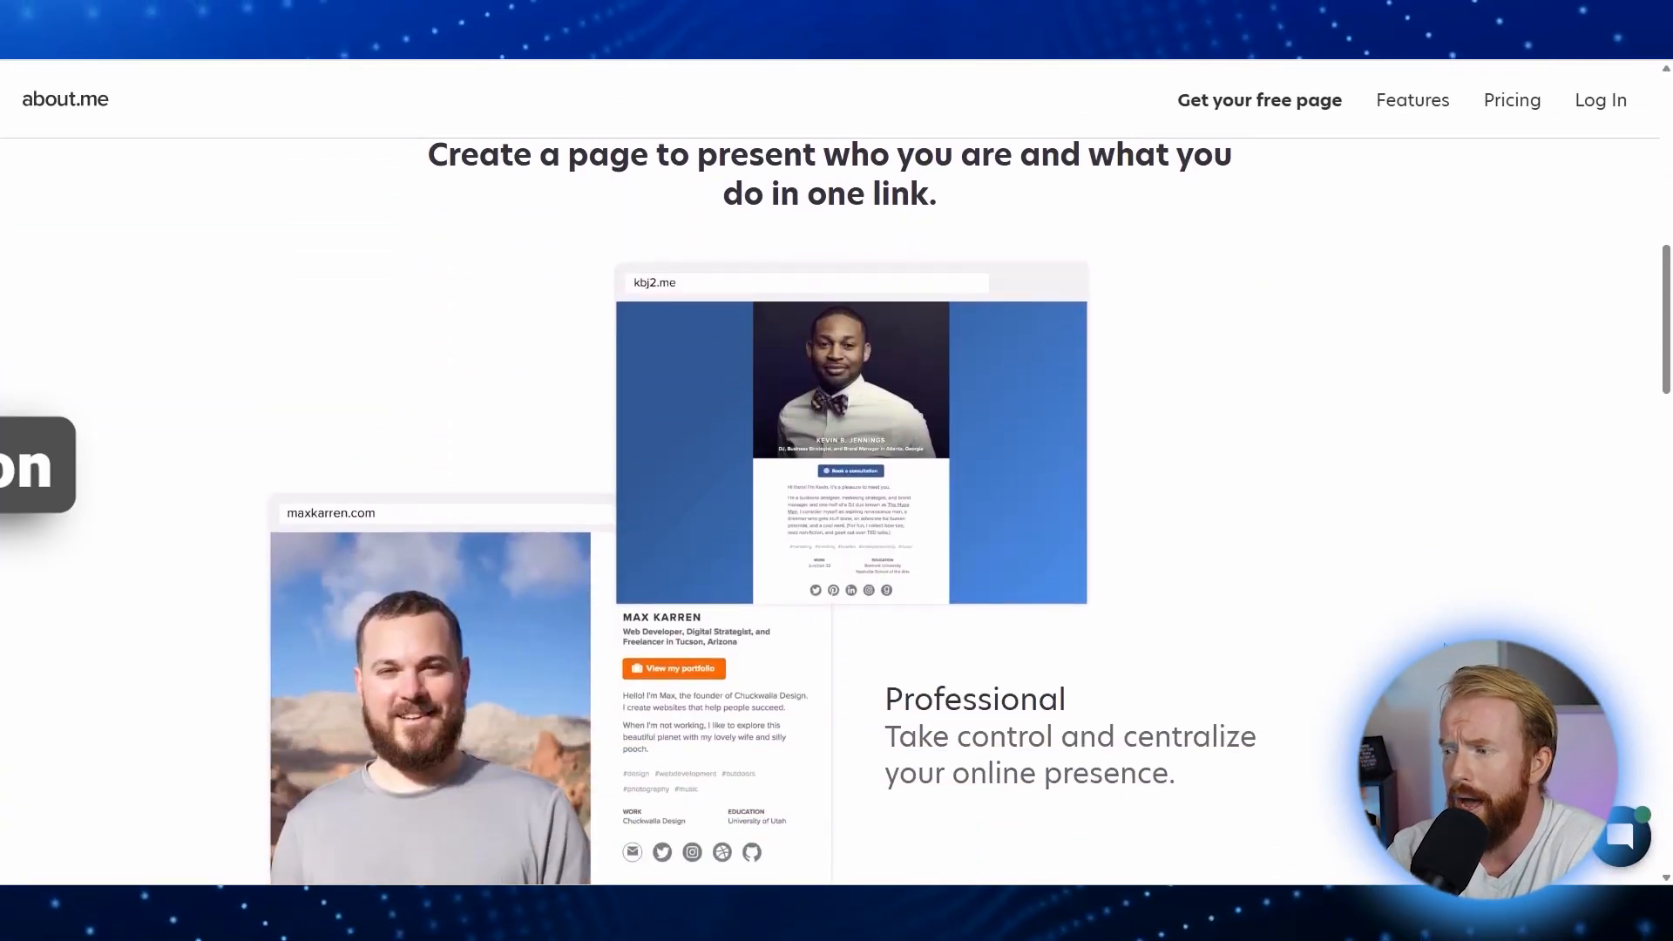
scroll(837, 510, down, 5)
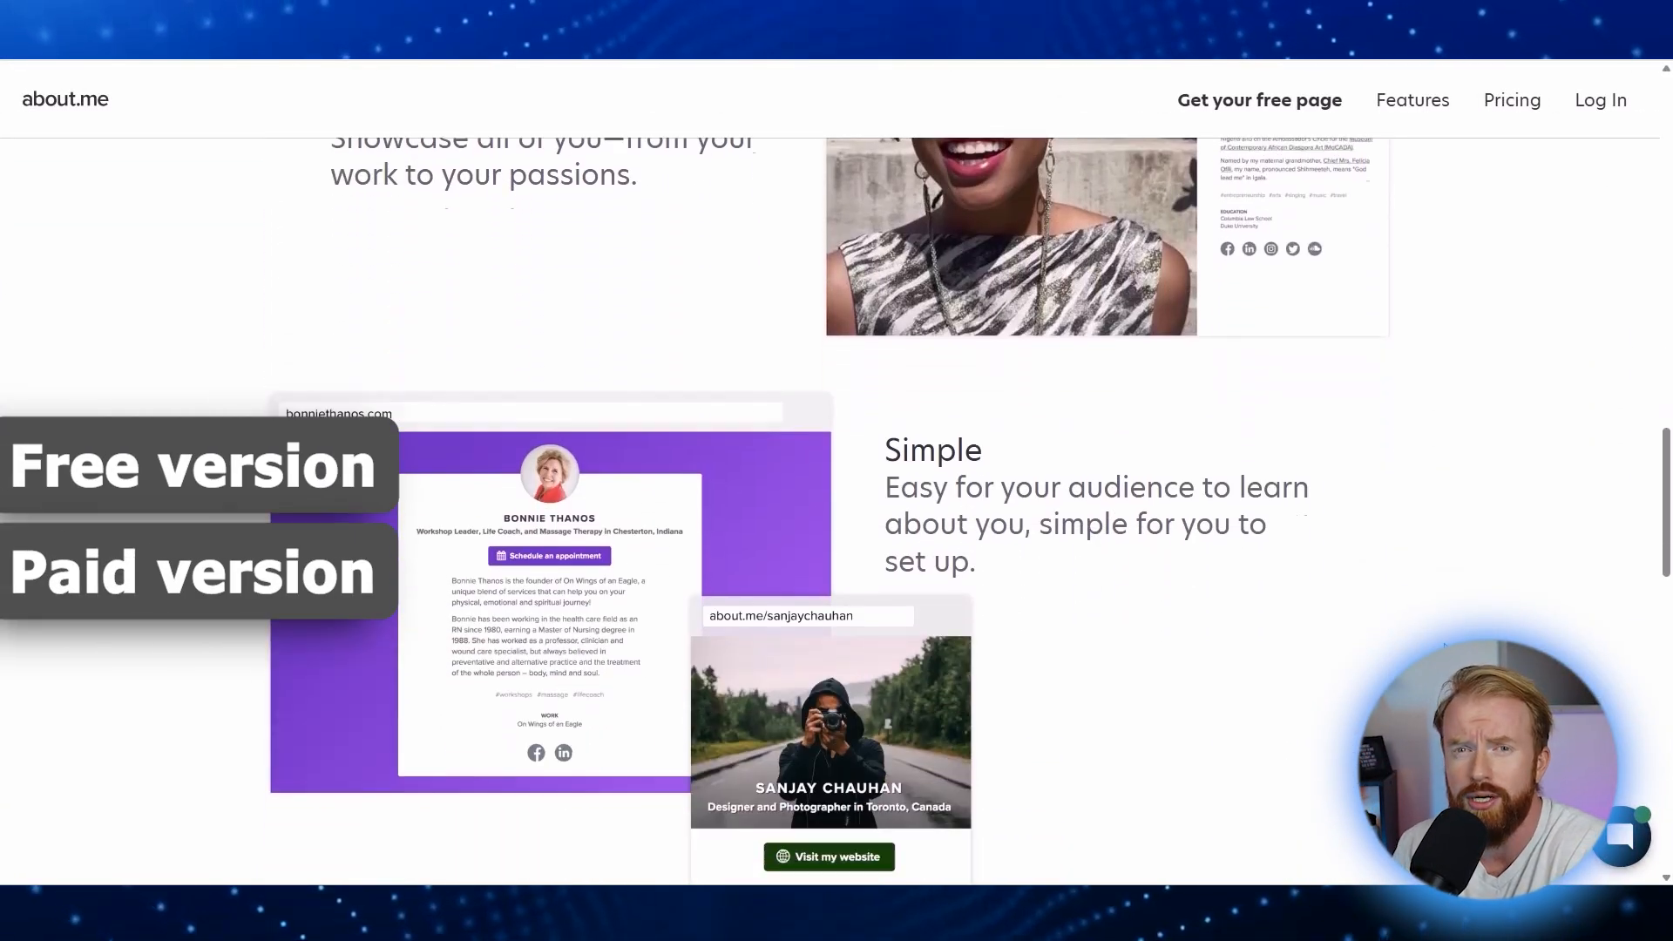
scroll(837, 510, up, 7)
scroll(836, 510, up, 12)
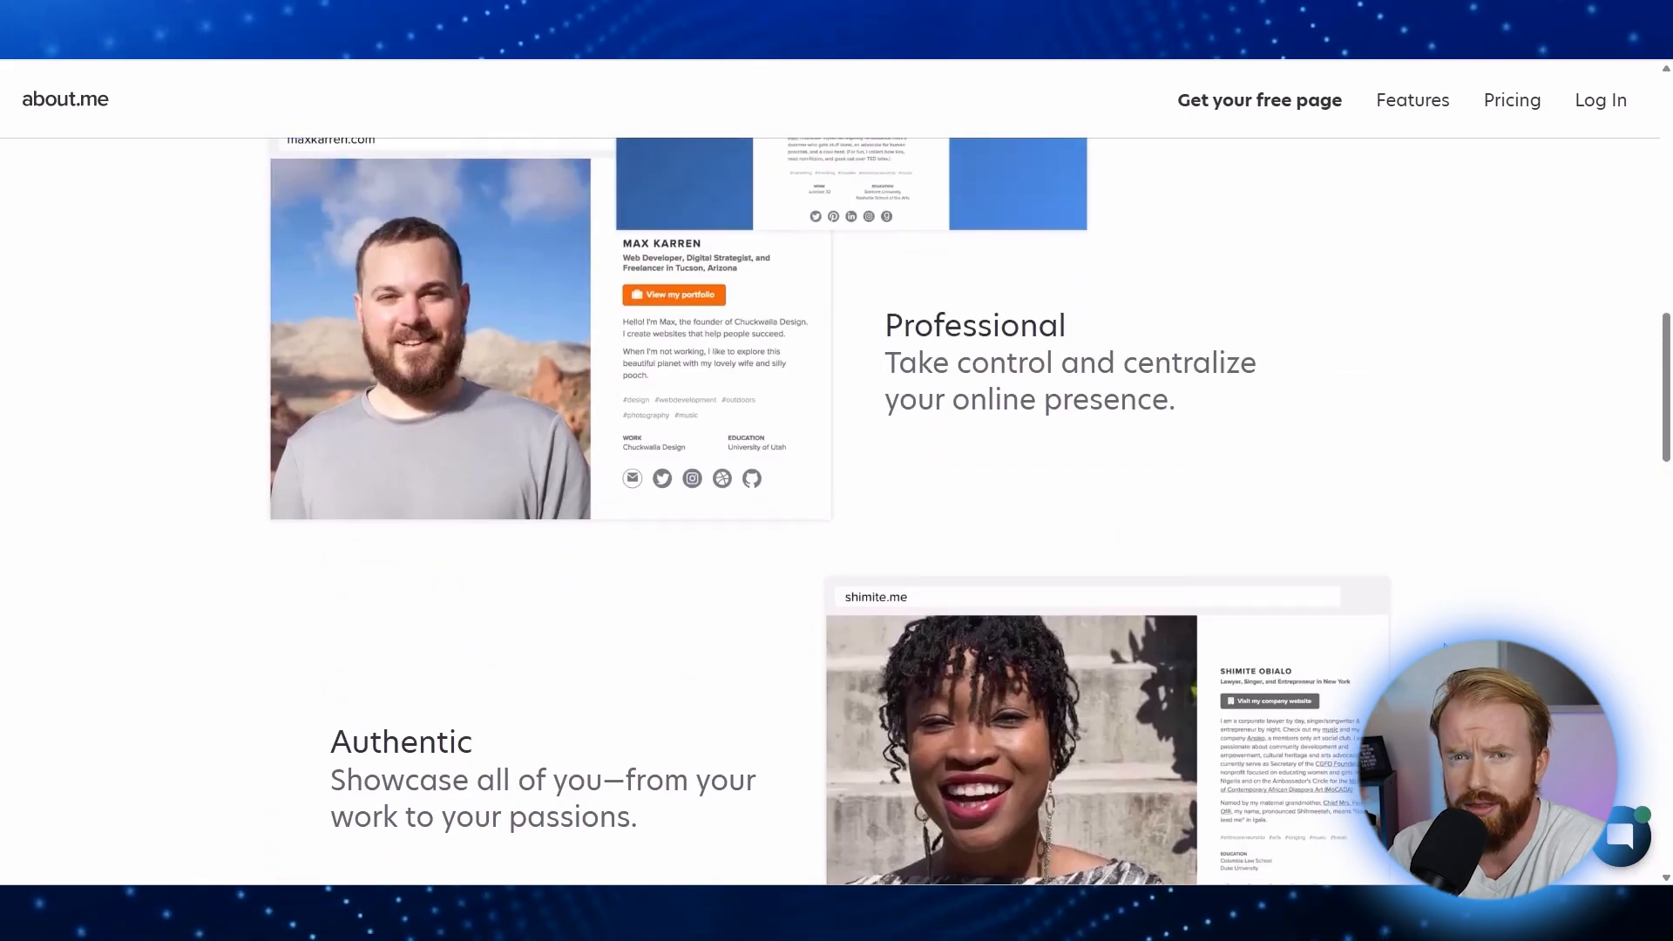
scroll(1444, 645, up, 5)
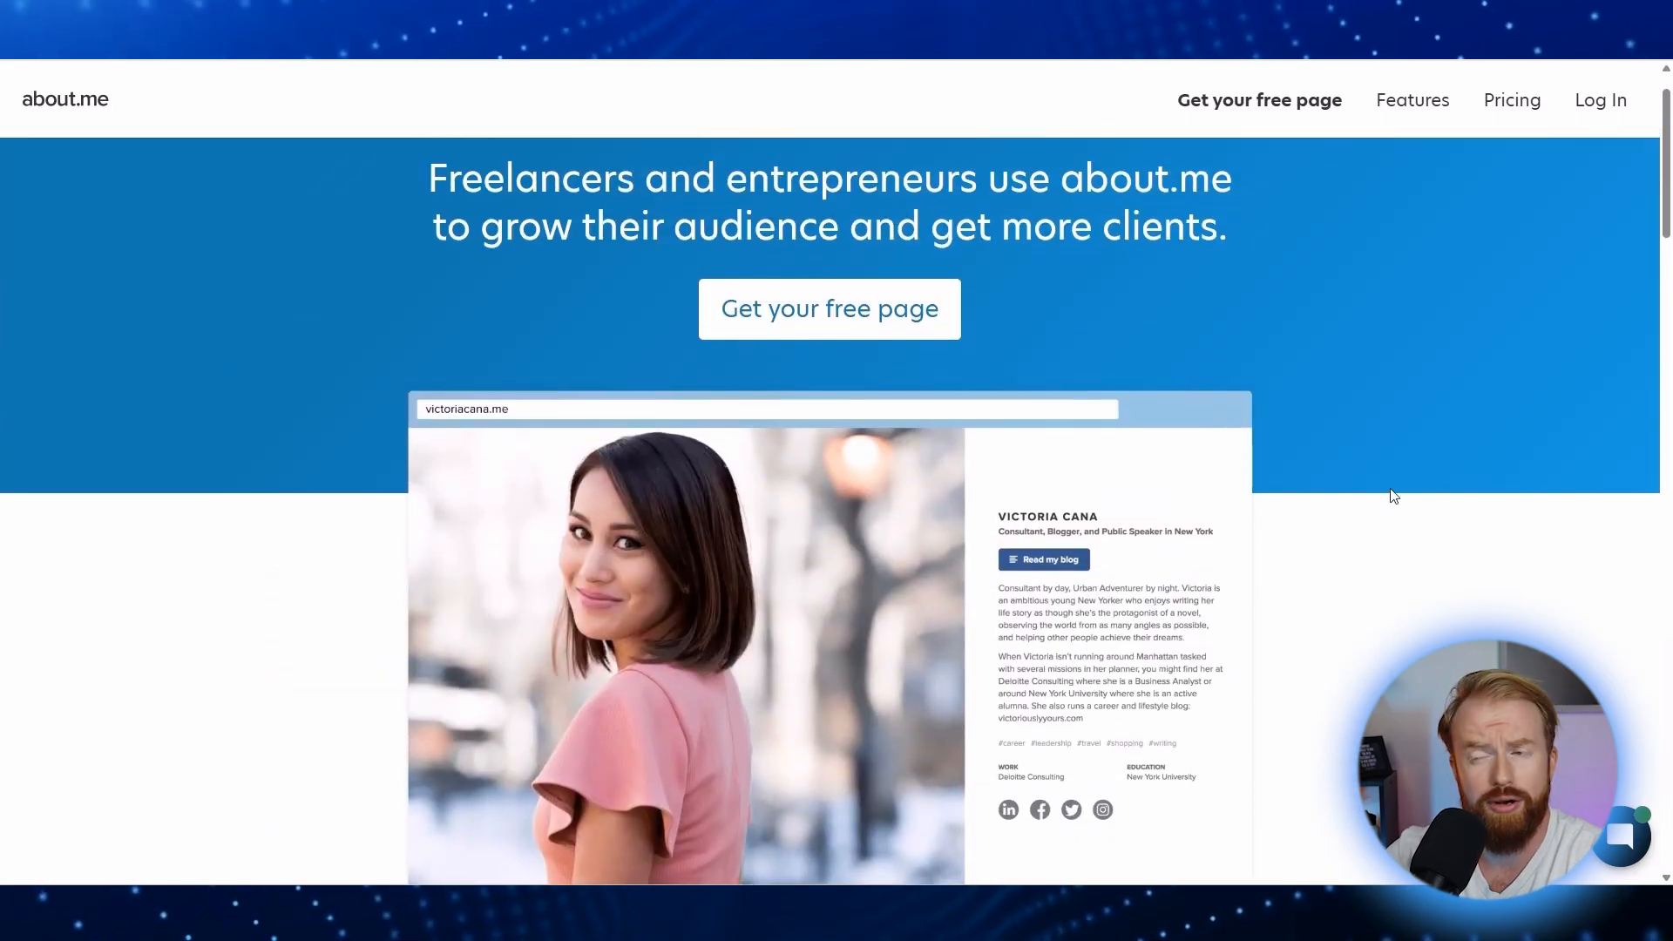
click(824, 321)
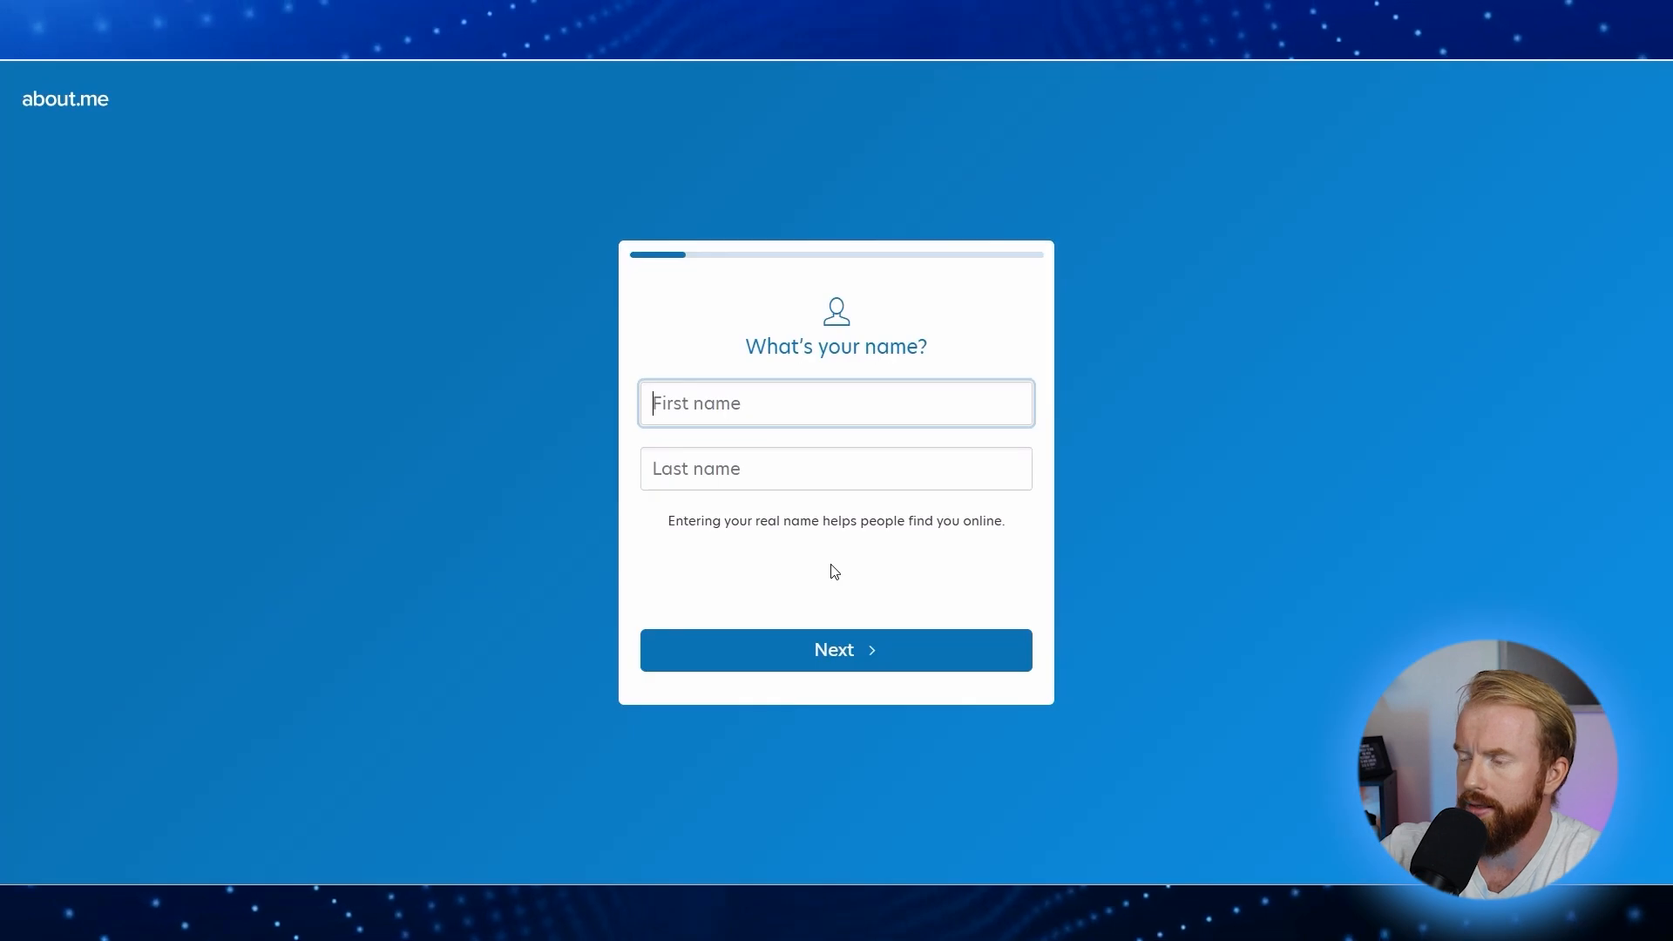
key(Tab)
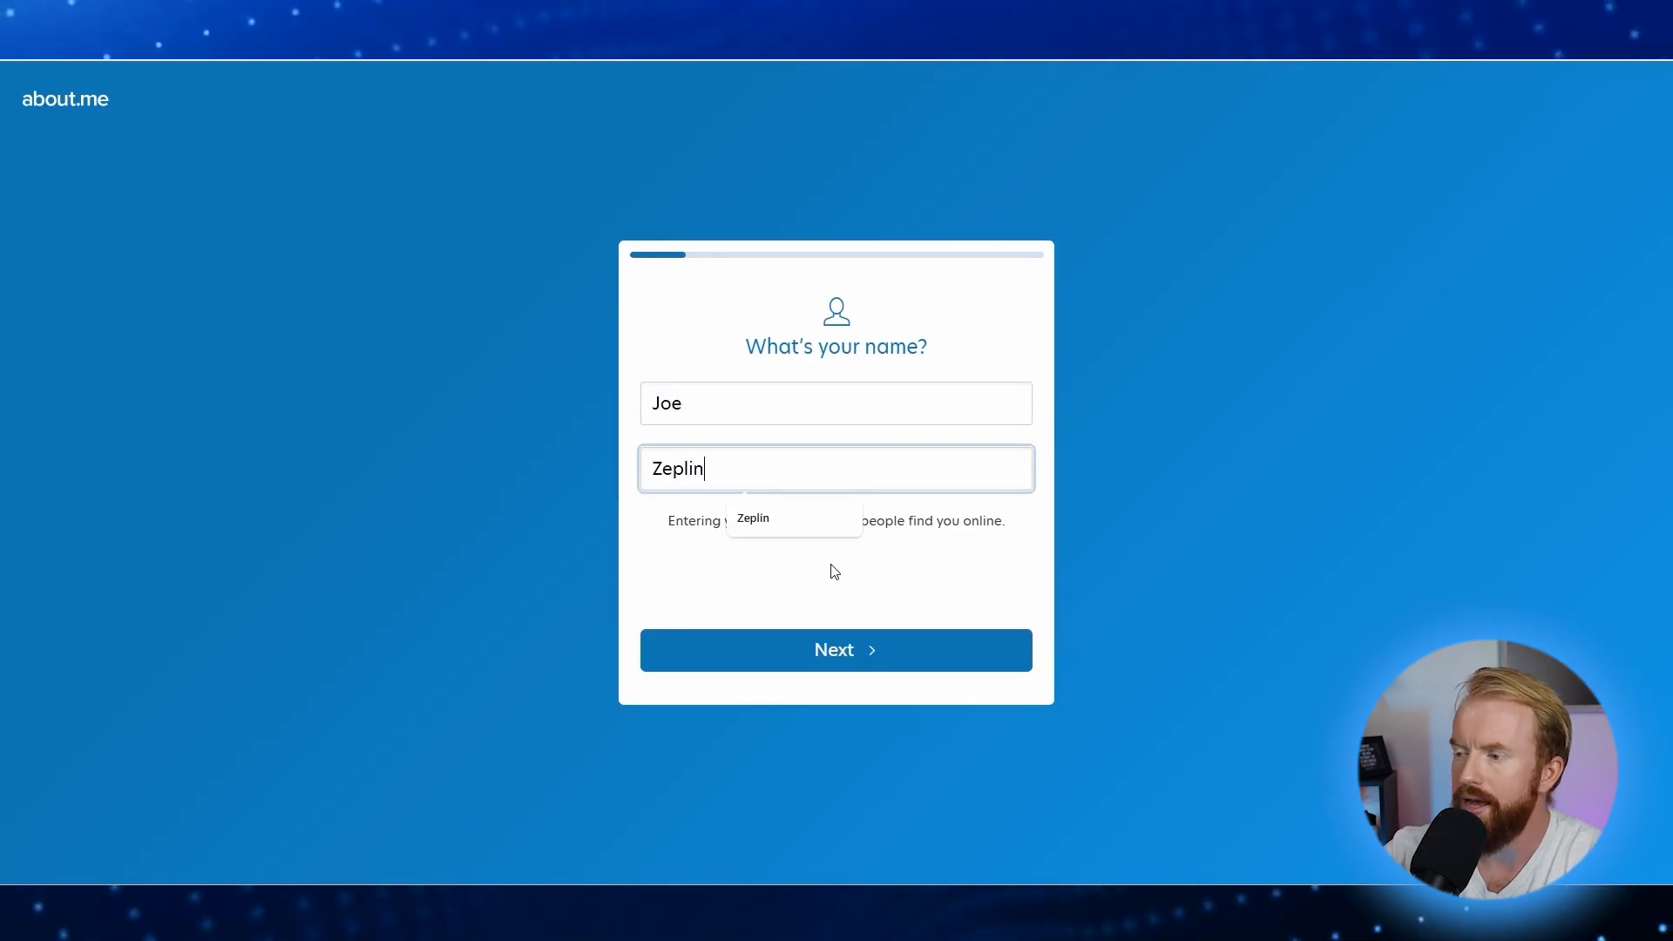
Step: Choose Student as the occupation and continue to the photo step
click(843, 649)
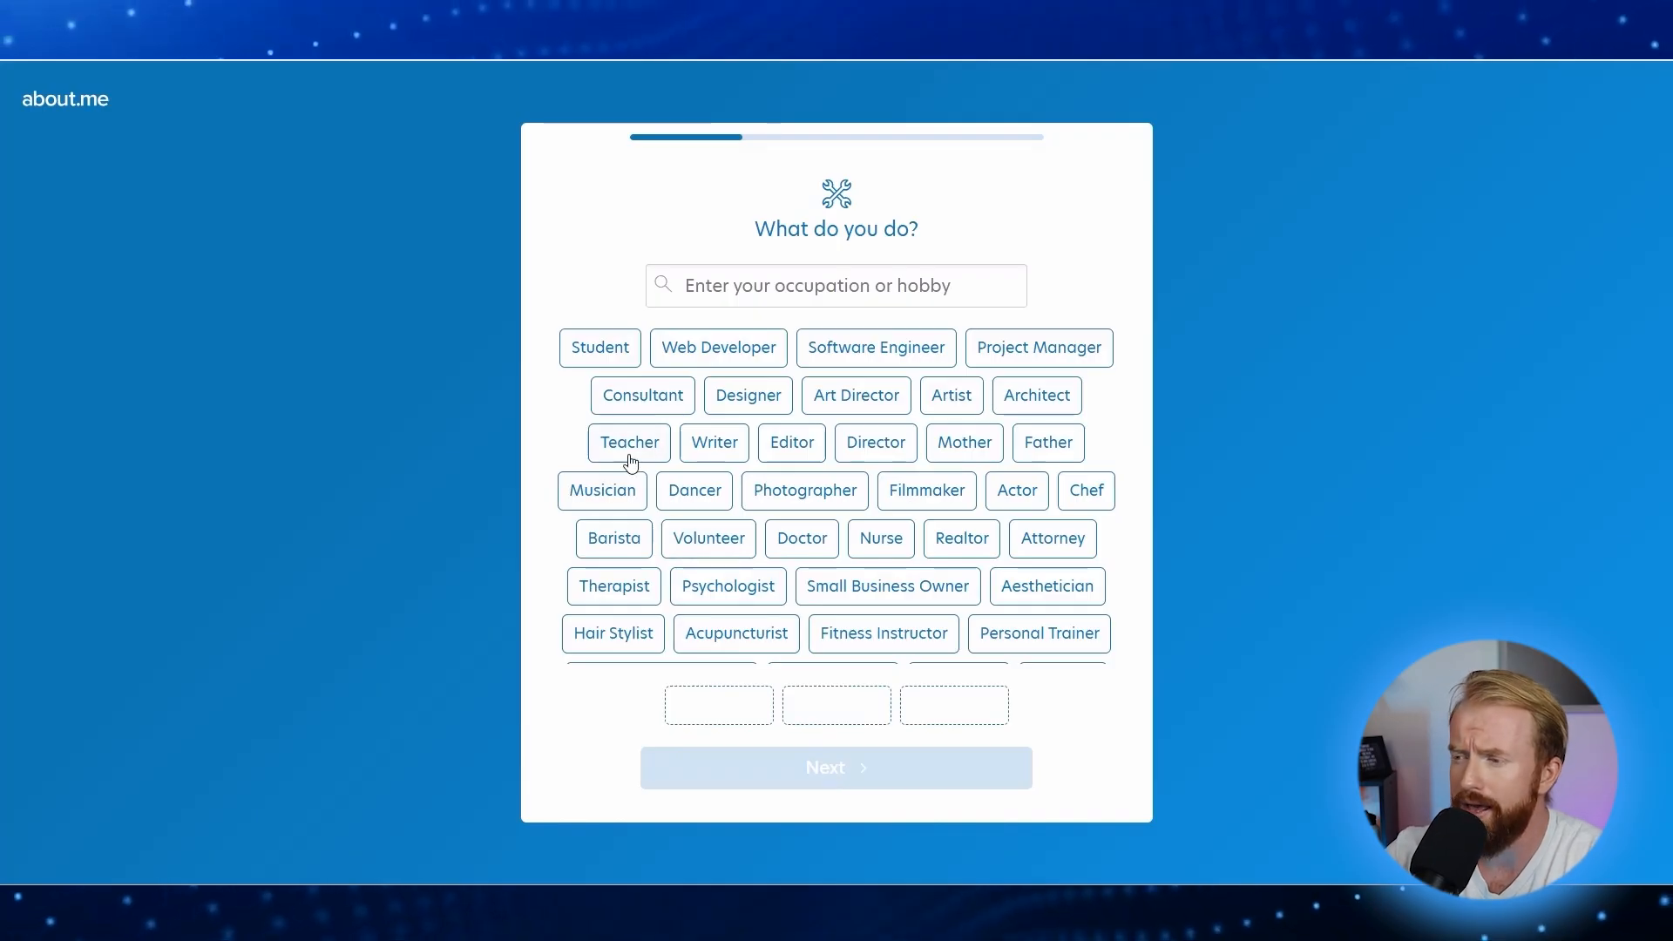
click(609, 359)
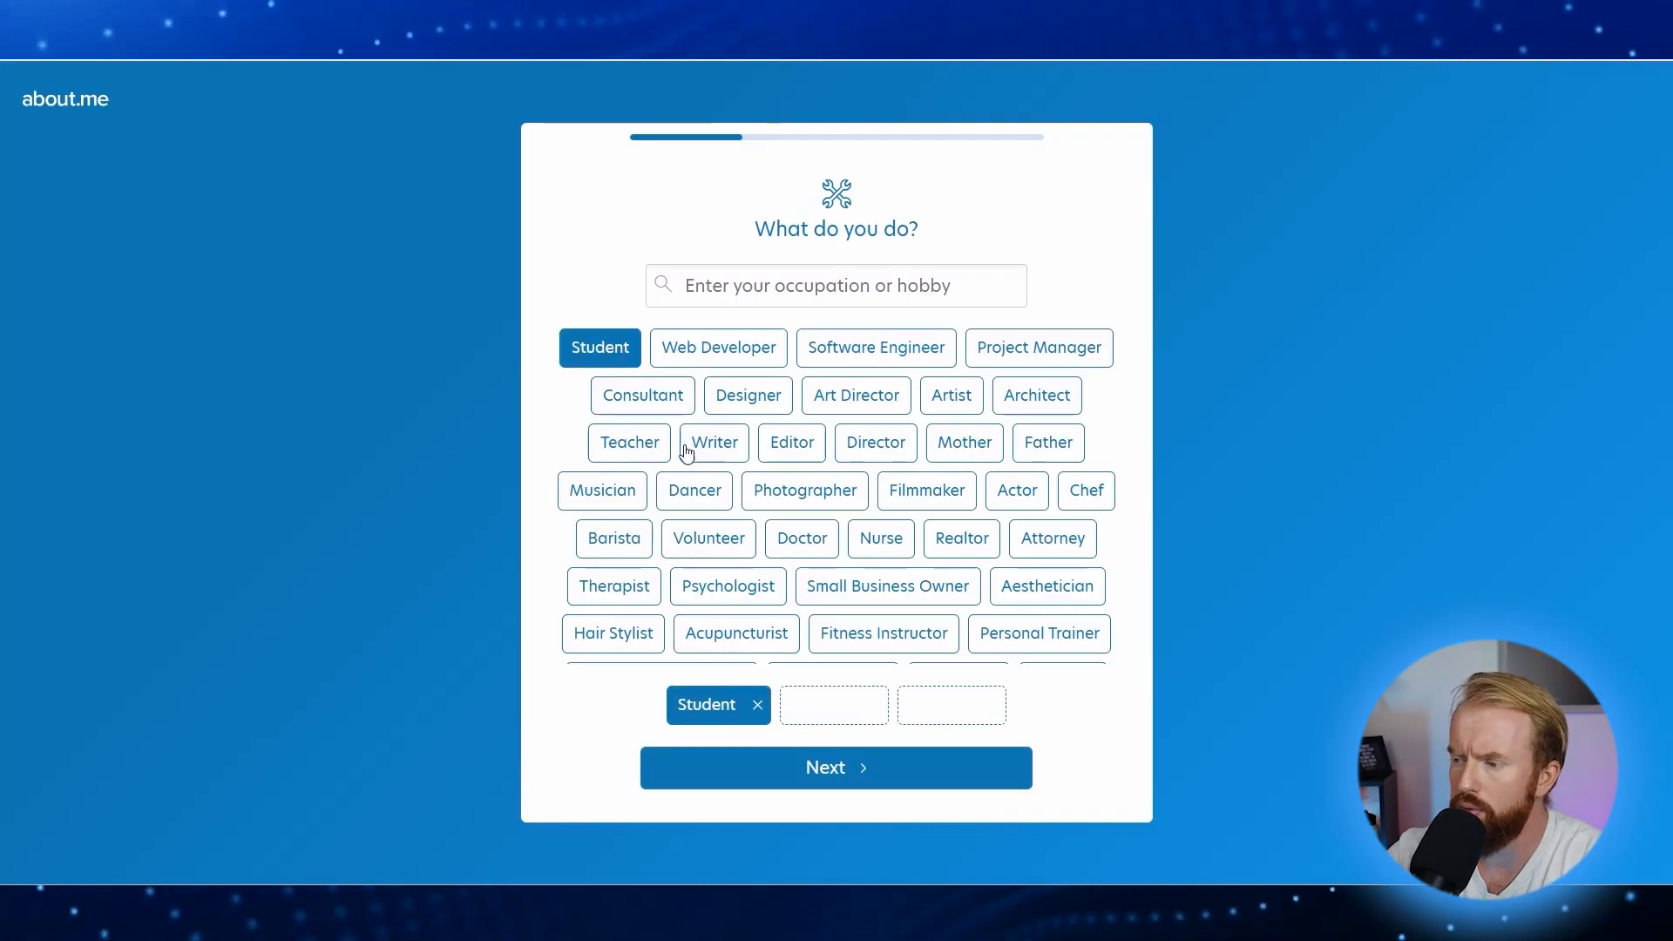
click(830, 767)
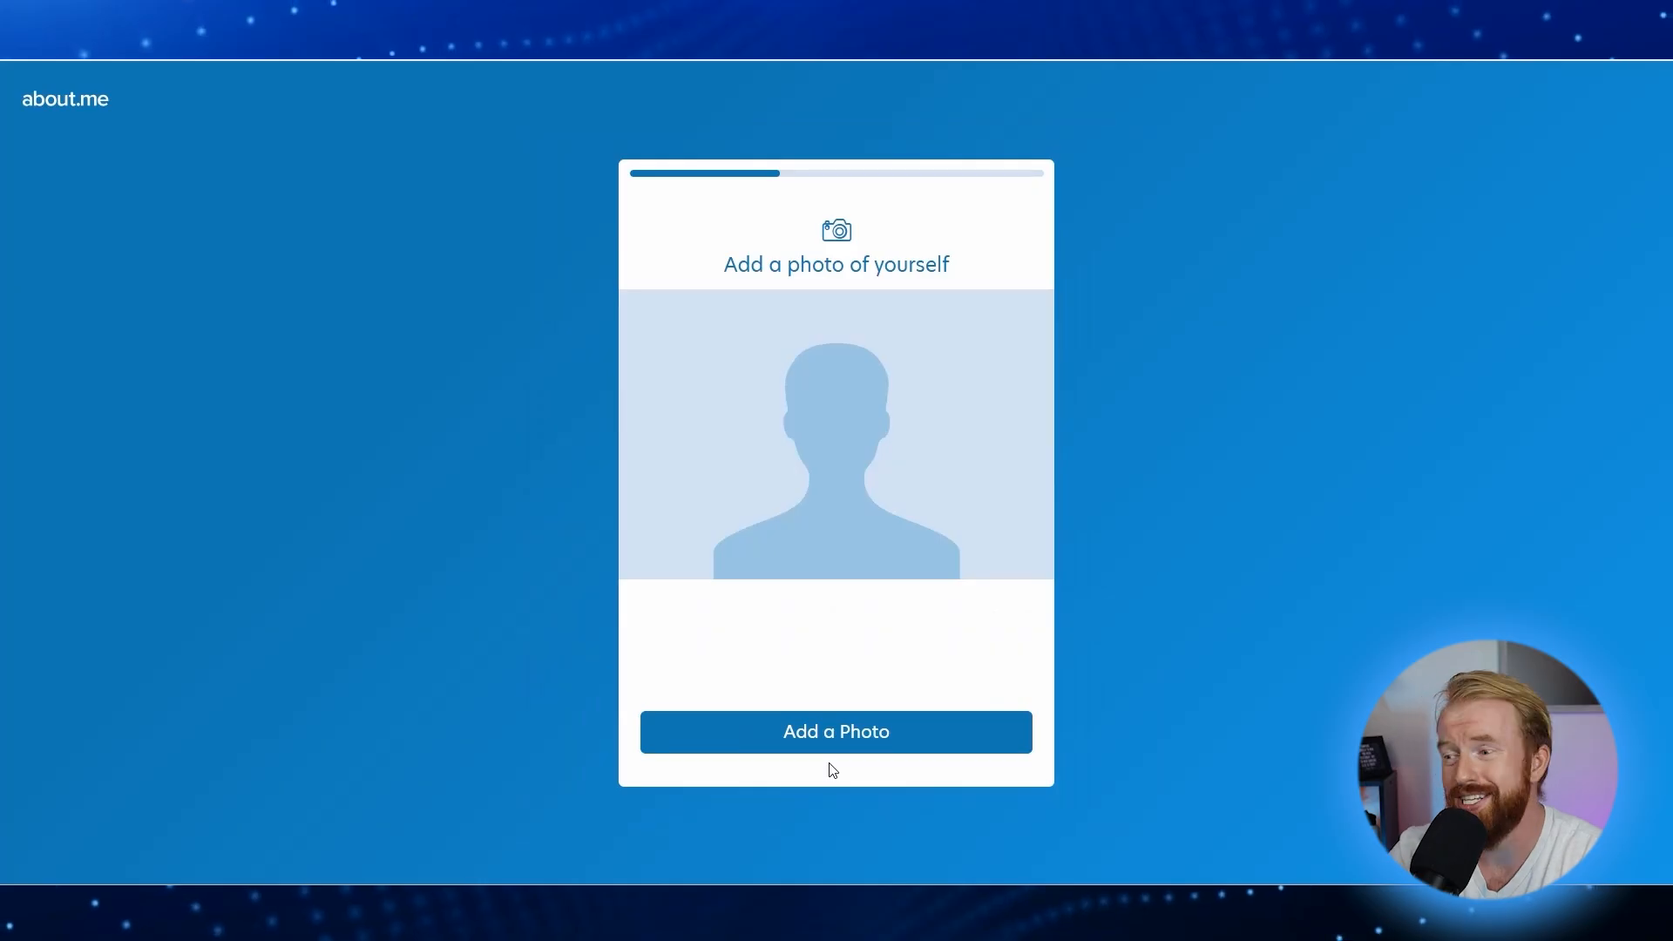
Step: Upload the Profile Photo About Me image, mark the face as its focus, and accept it
click(833, 741)
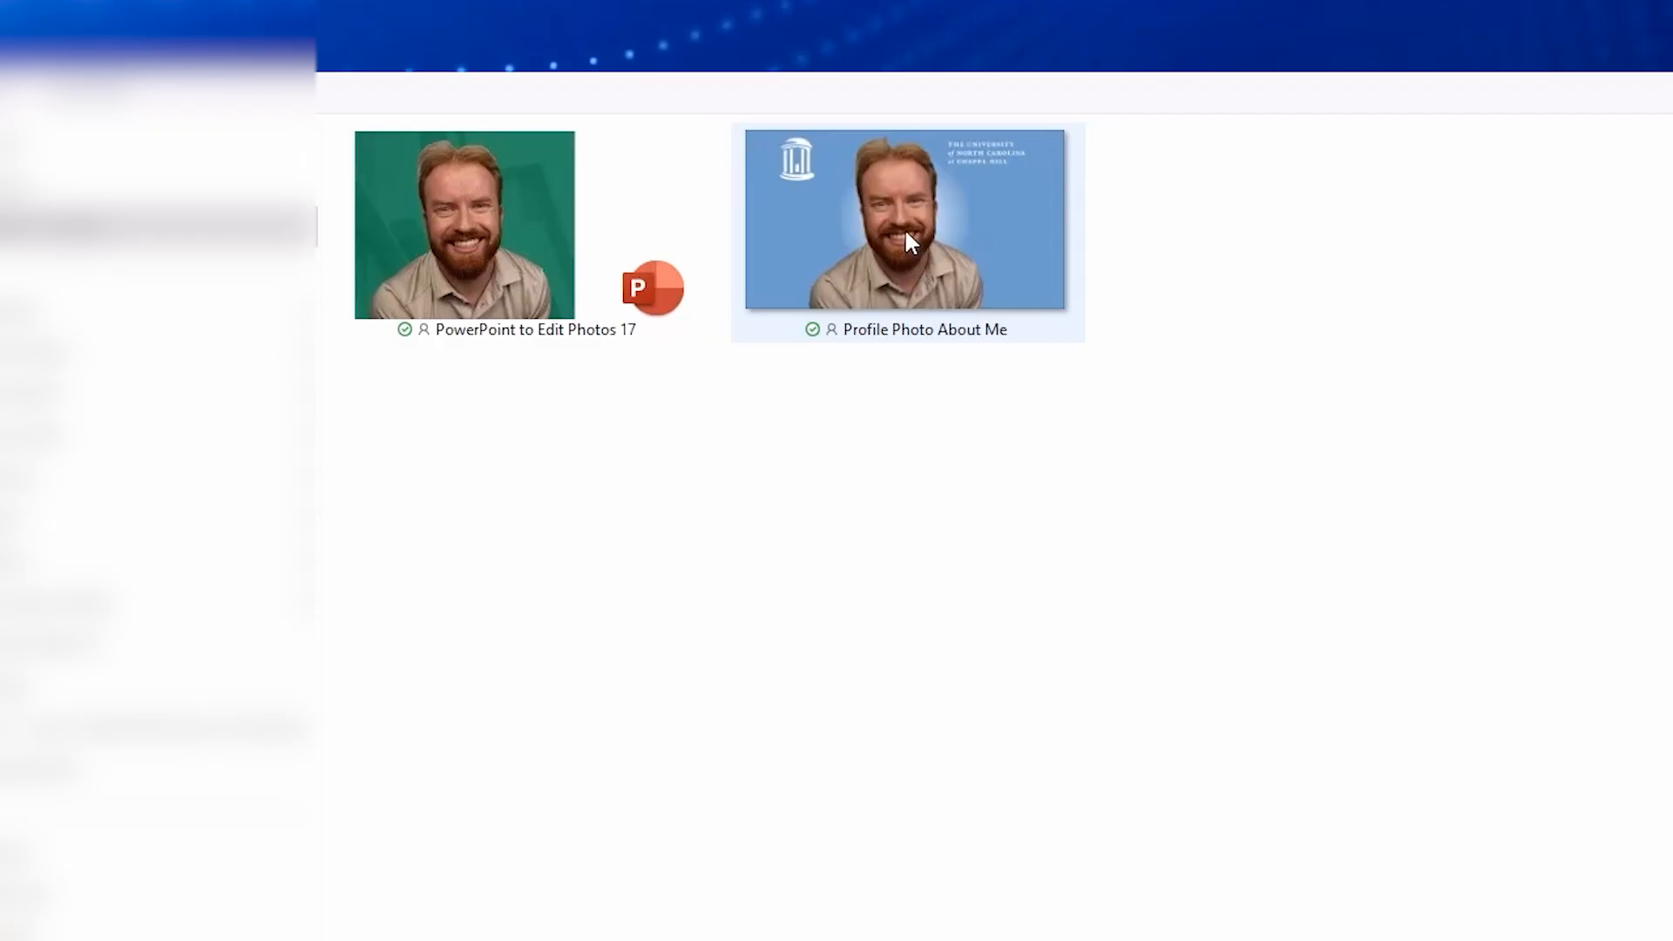
double_click(904, 230)
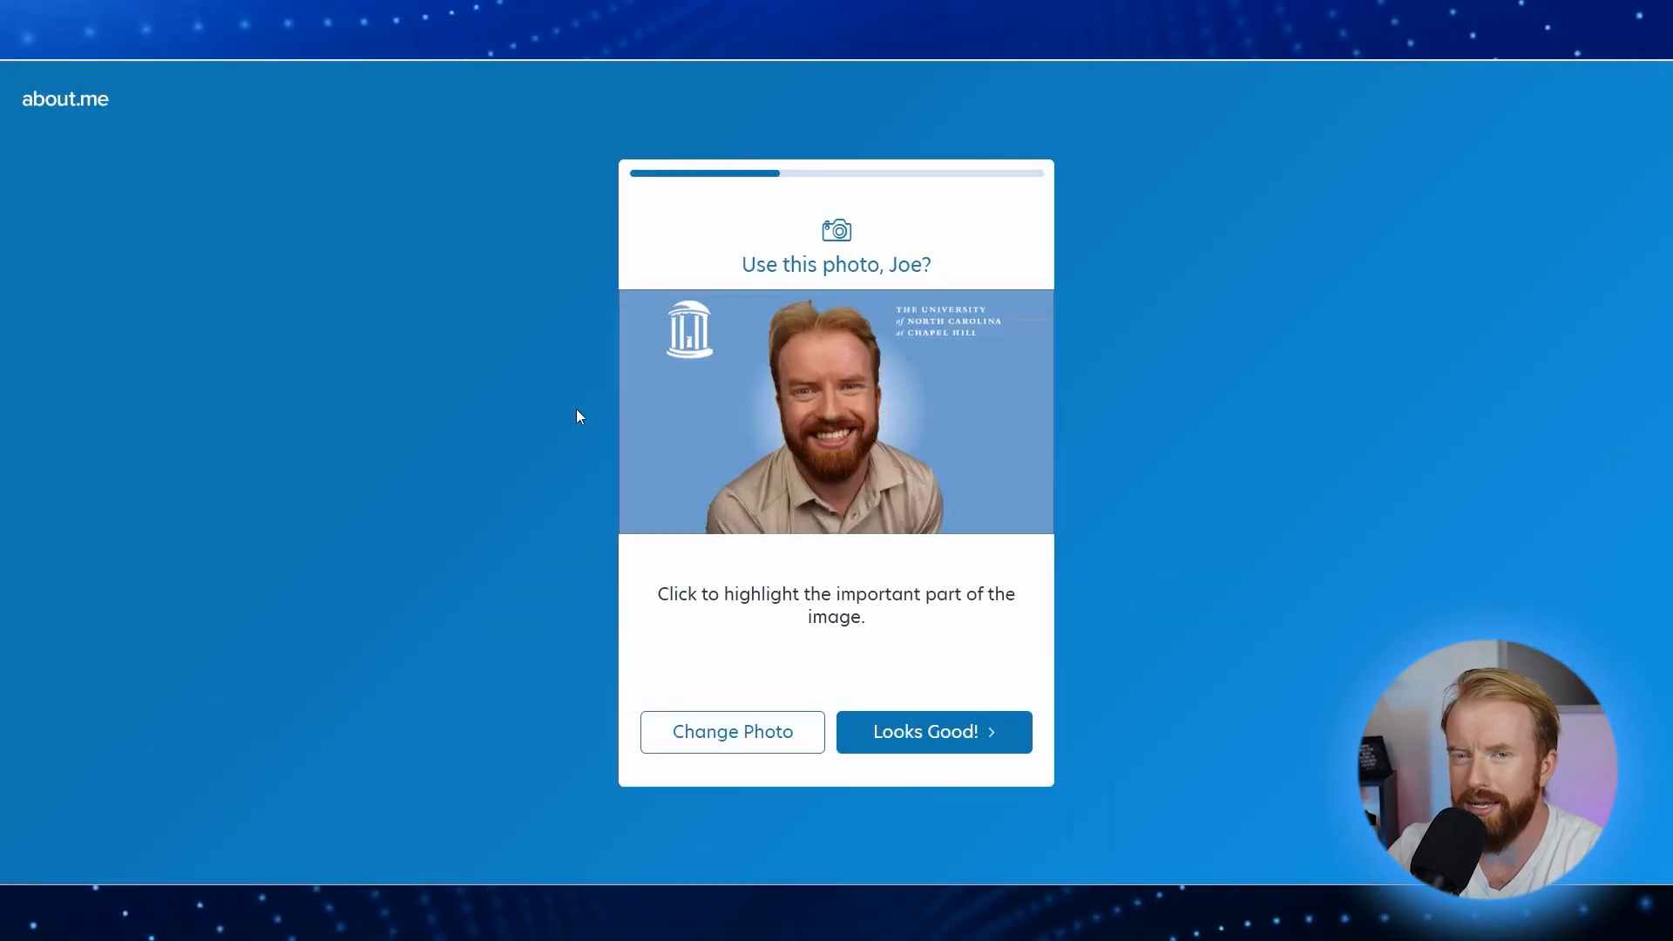
drag(658, 595, 965, 597)
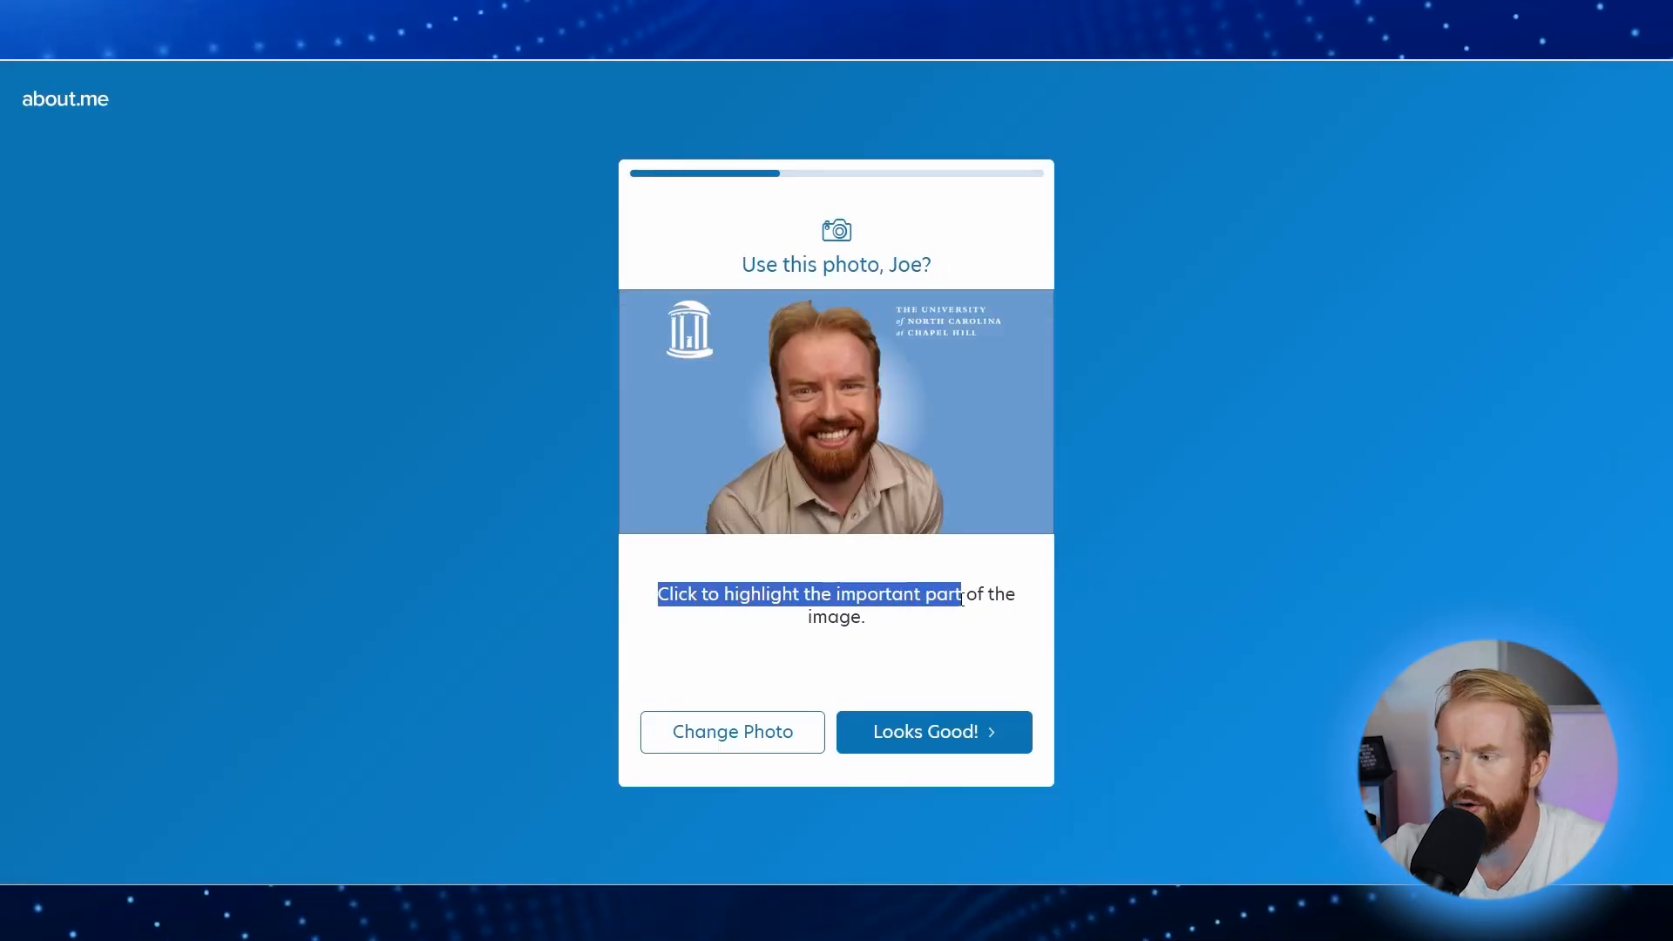
click(867, 548)
click(831, 410)
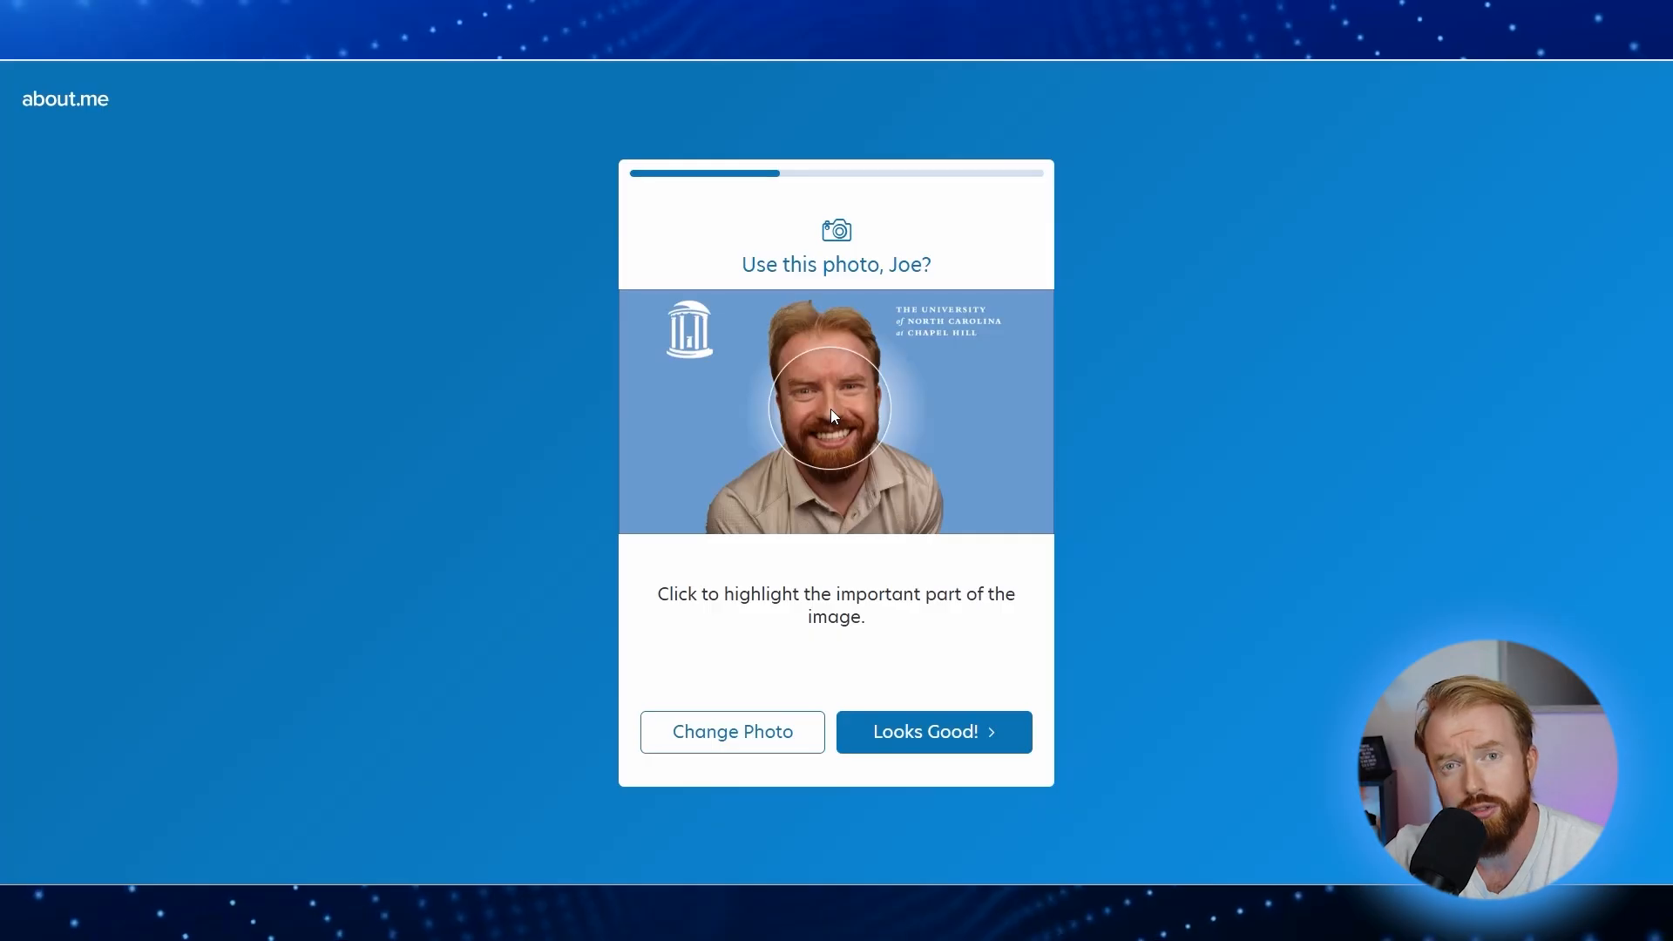
click(964, 734)
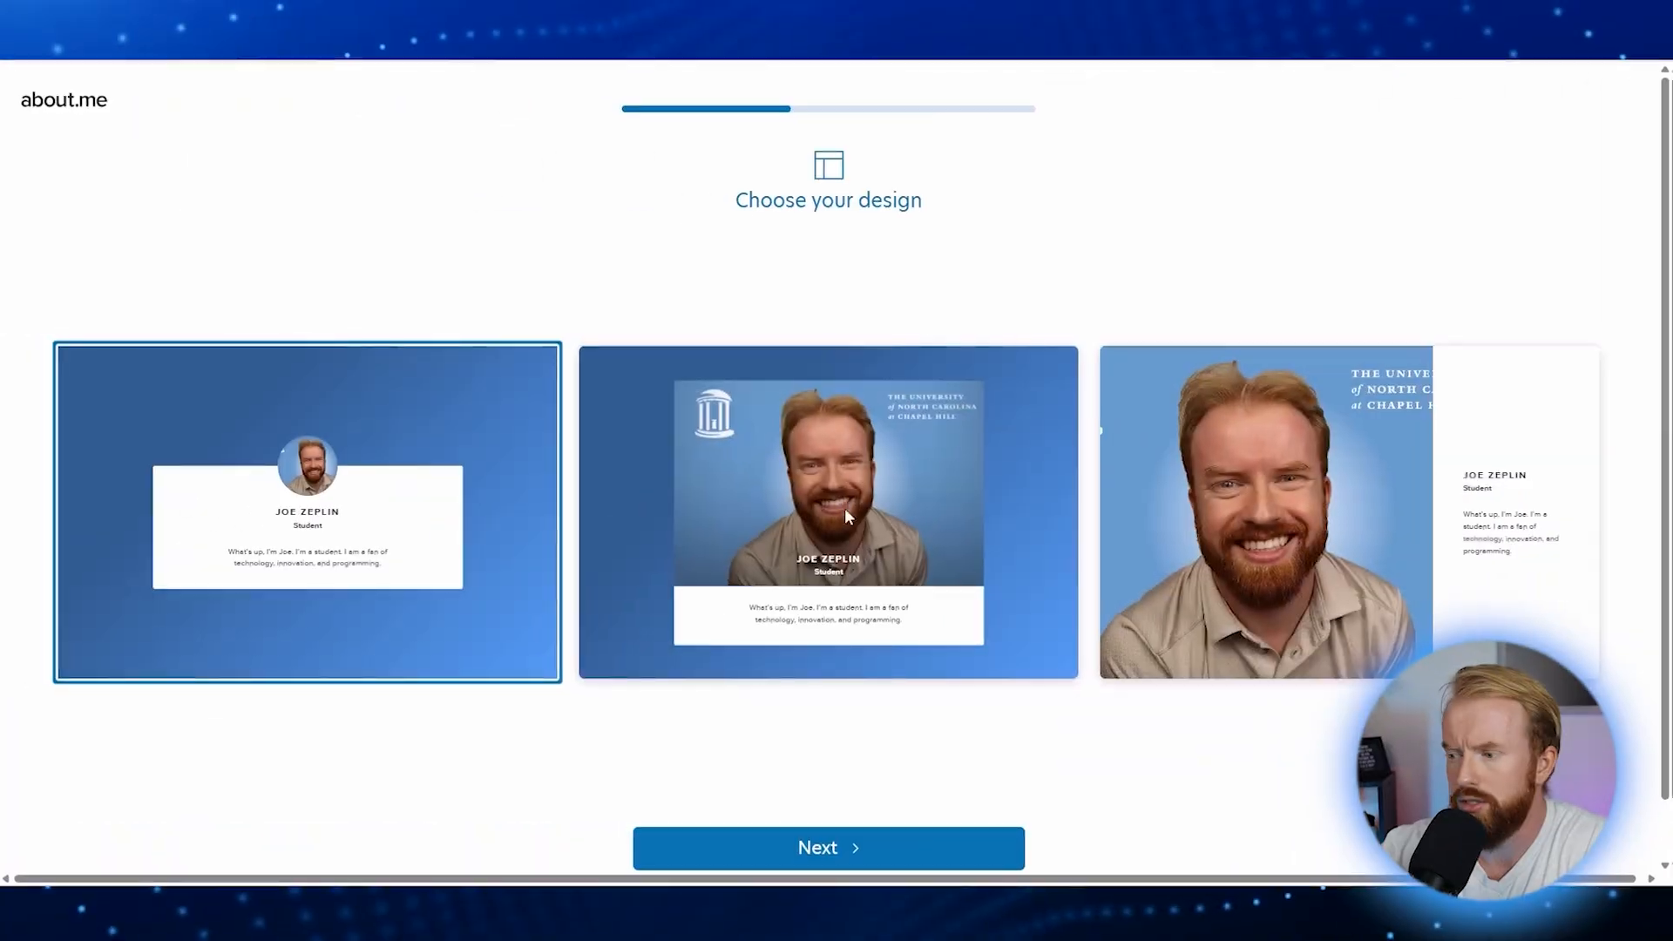
Step: Pick the large-photo-above-bio design and keep the default blue colour to finish setup
click(839, 483)
click(829, 845)
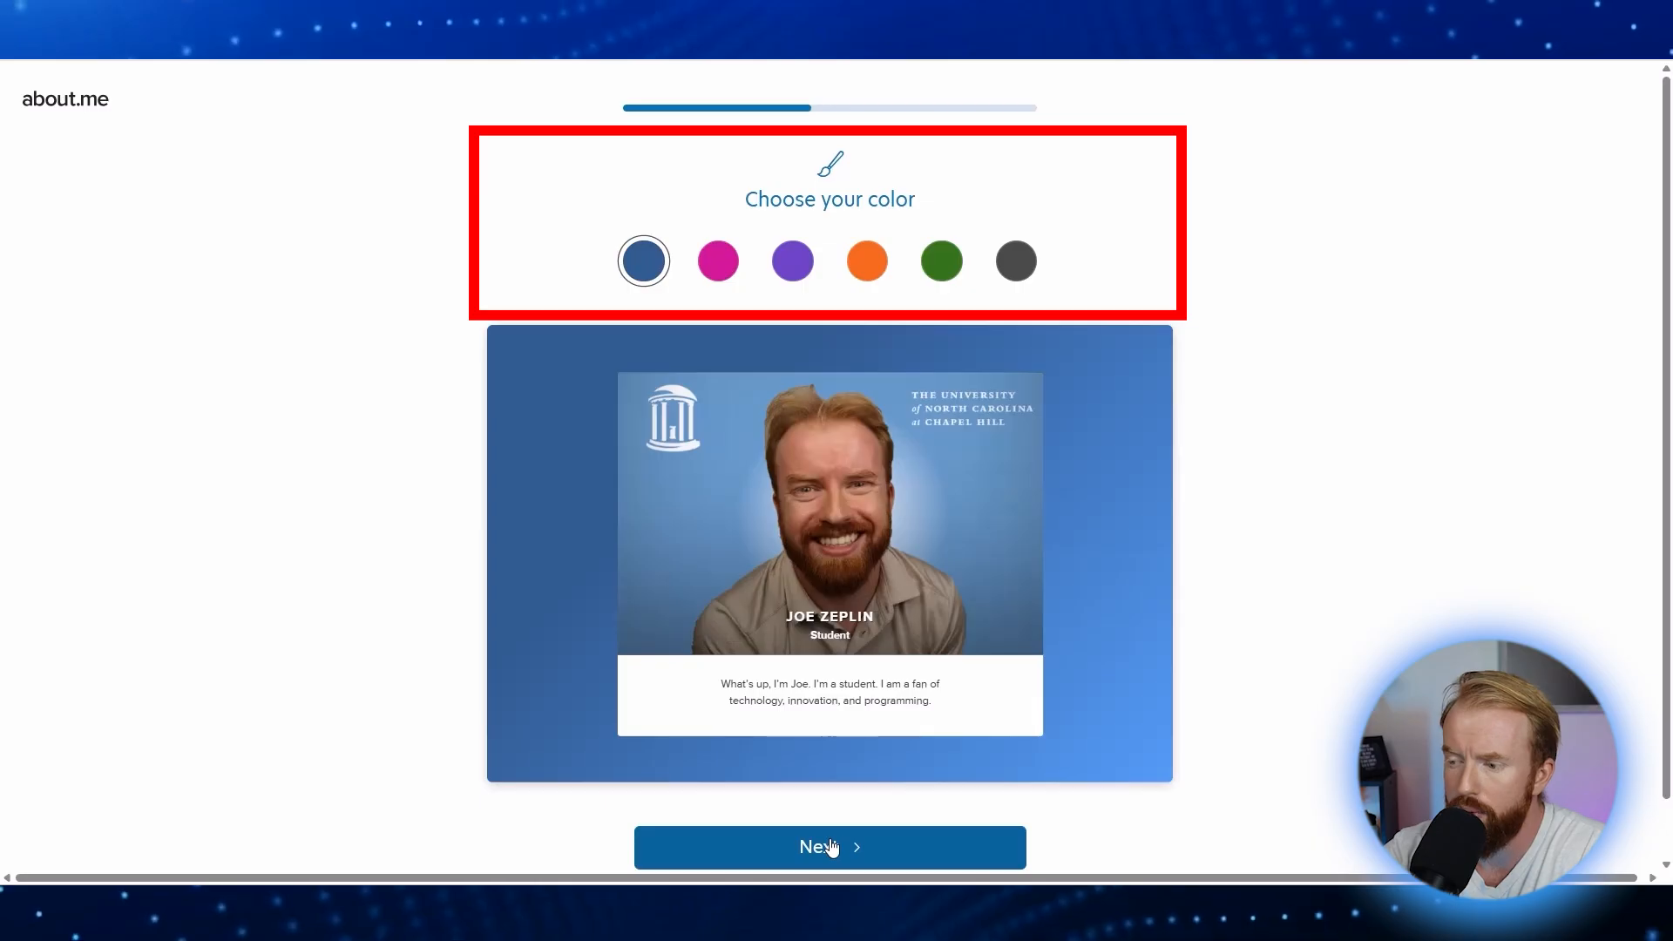
click(829, 845)
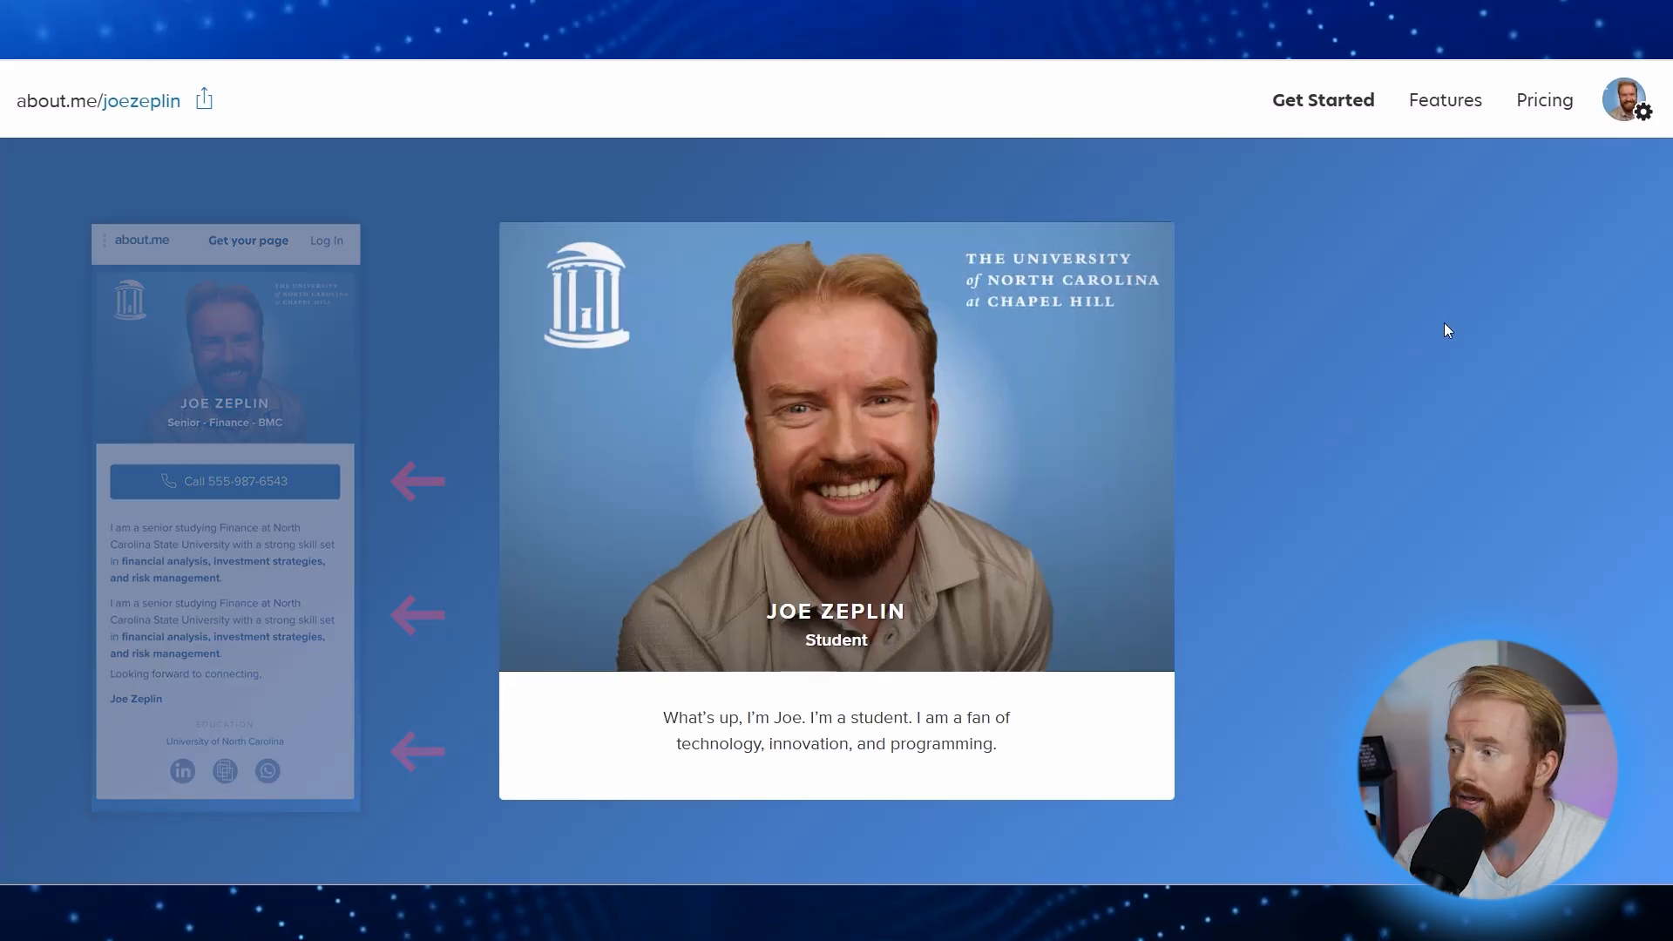
Step: Delete the old bio, paste in the finance-student bio with internships, and save it
click(1634, 102)
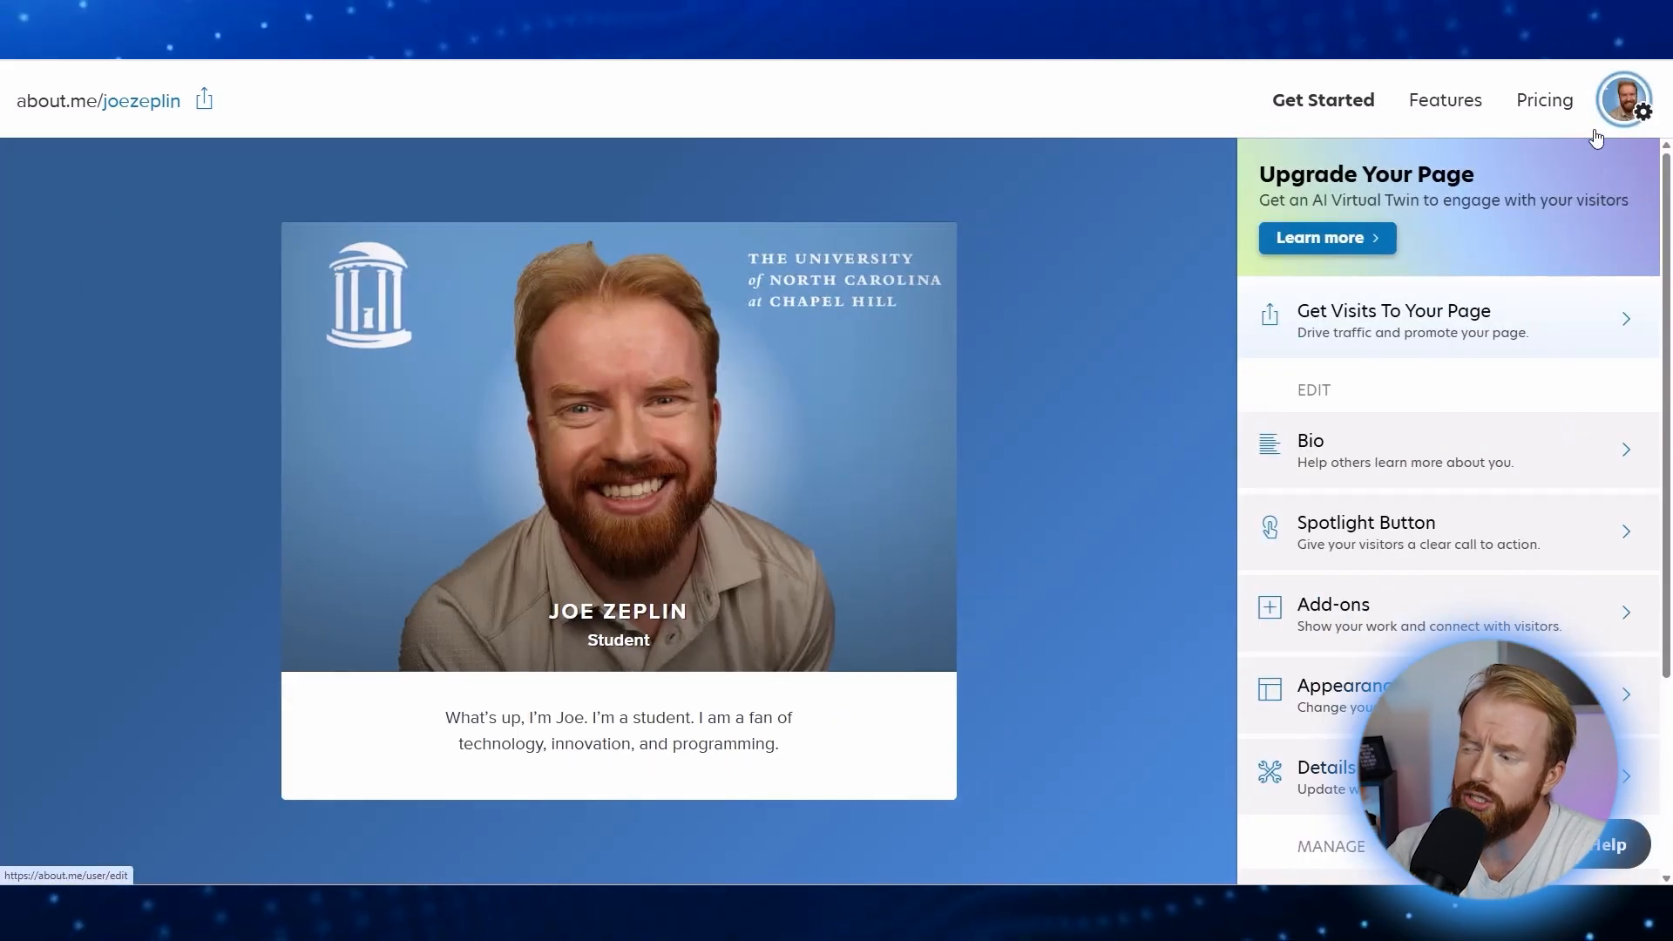
click(1430, 460)
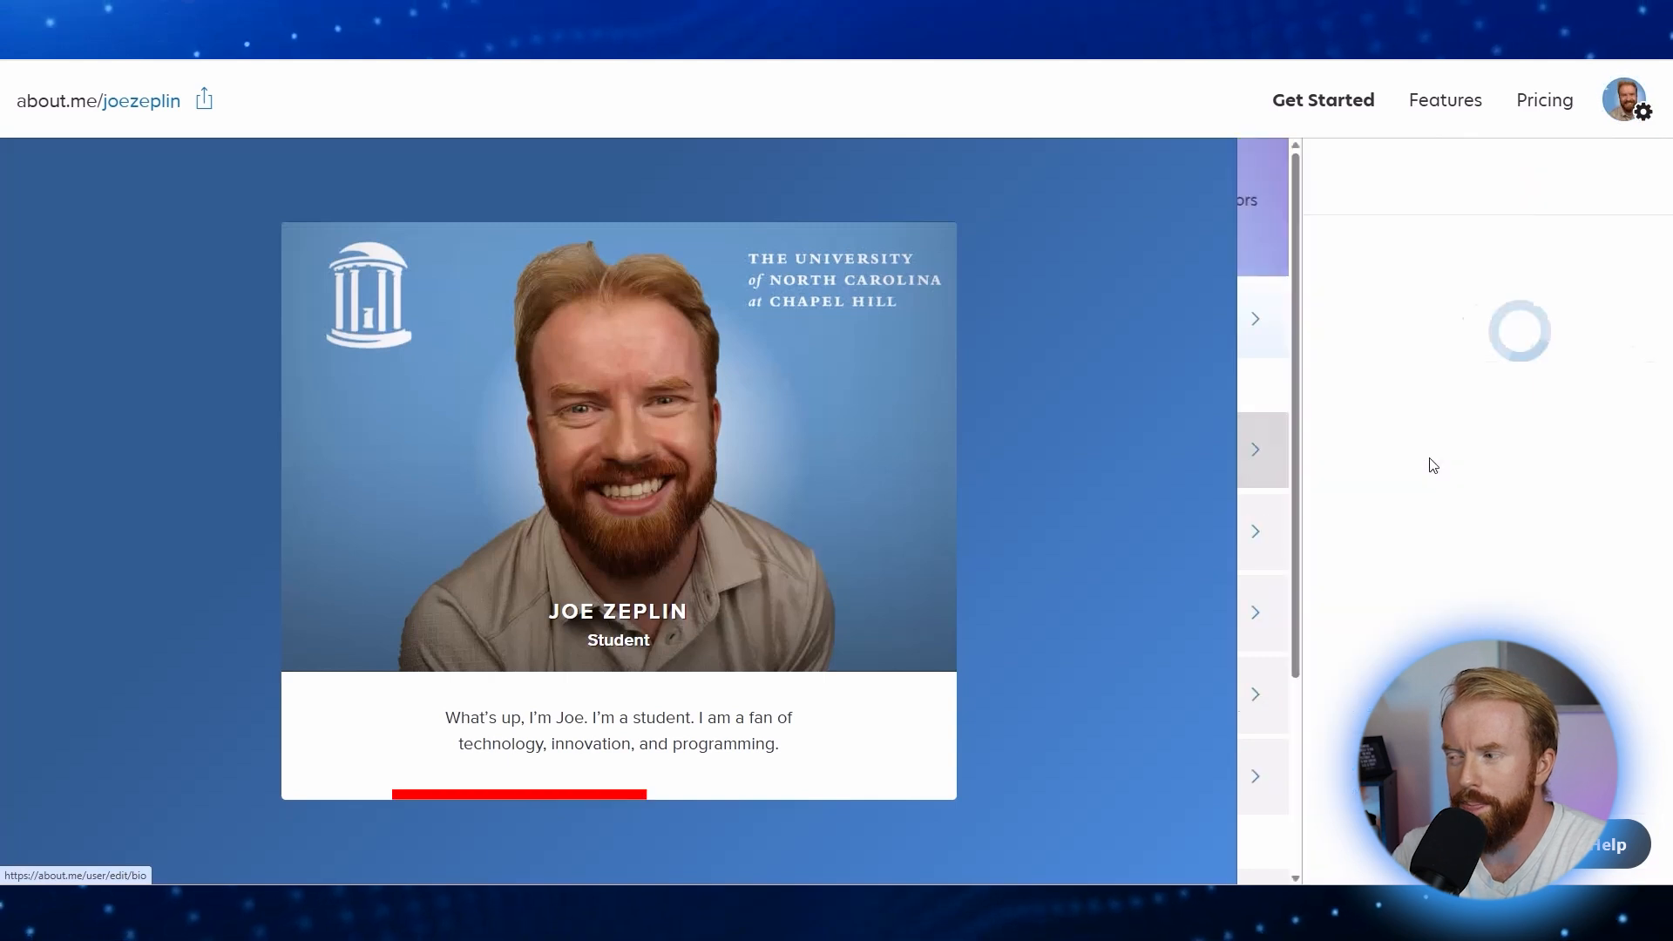
drag(1404, 473, 1274, 423)
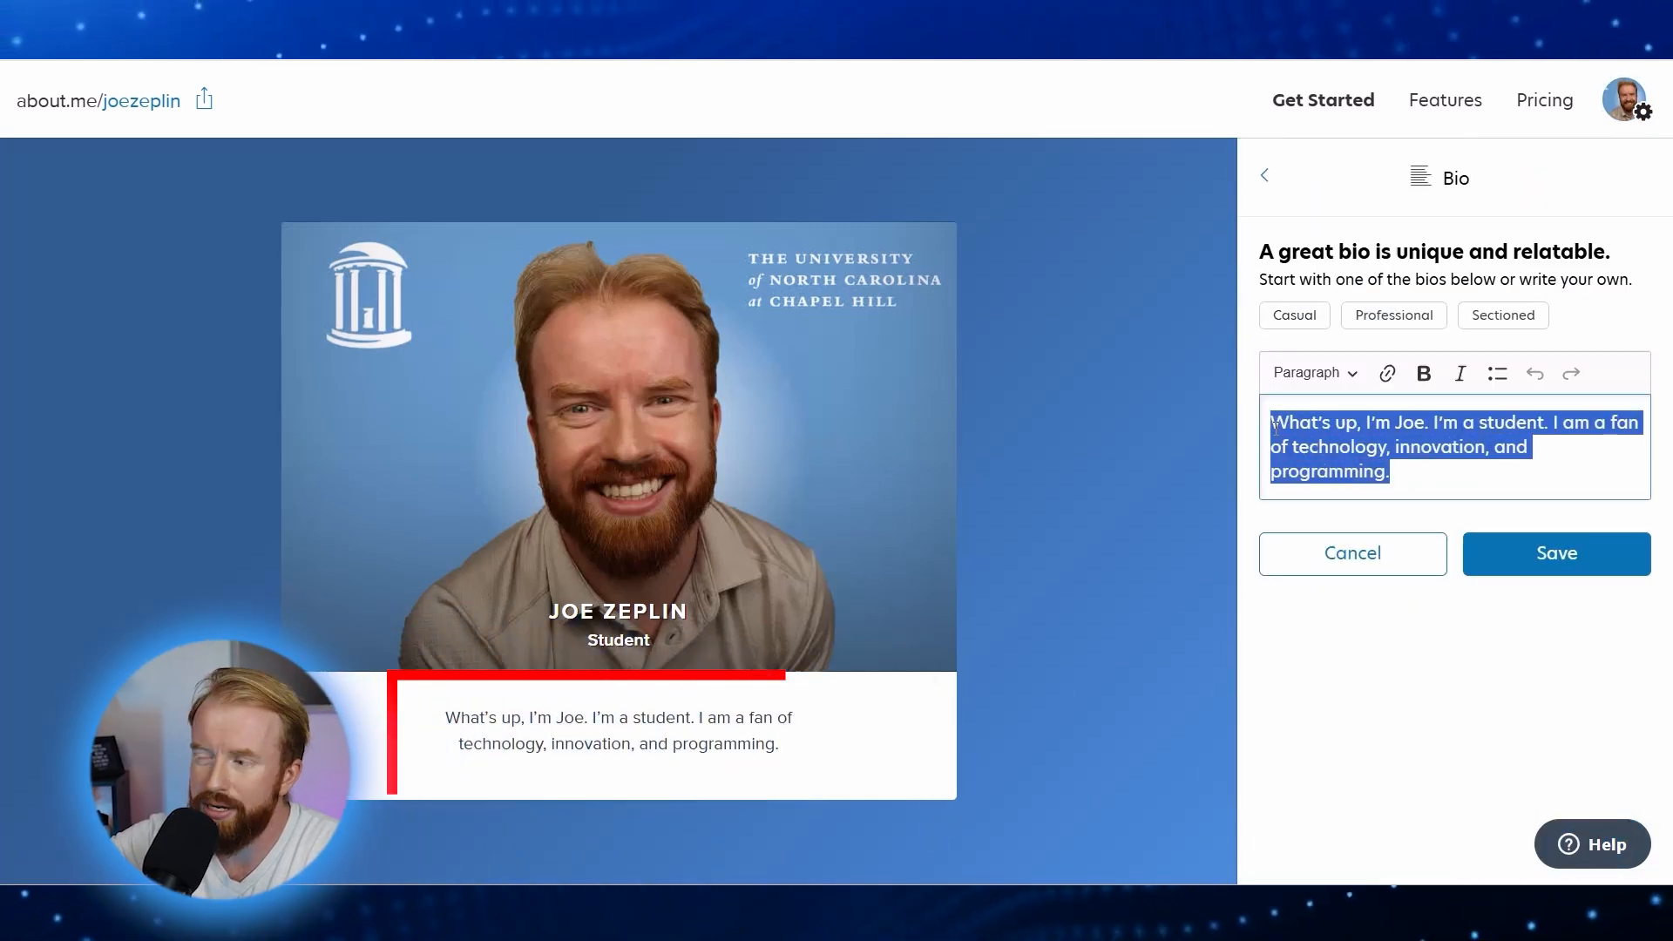
key(BackSpace)
right_click(1283, 433)
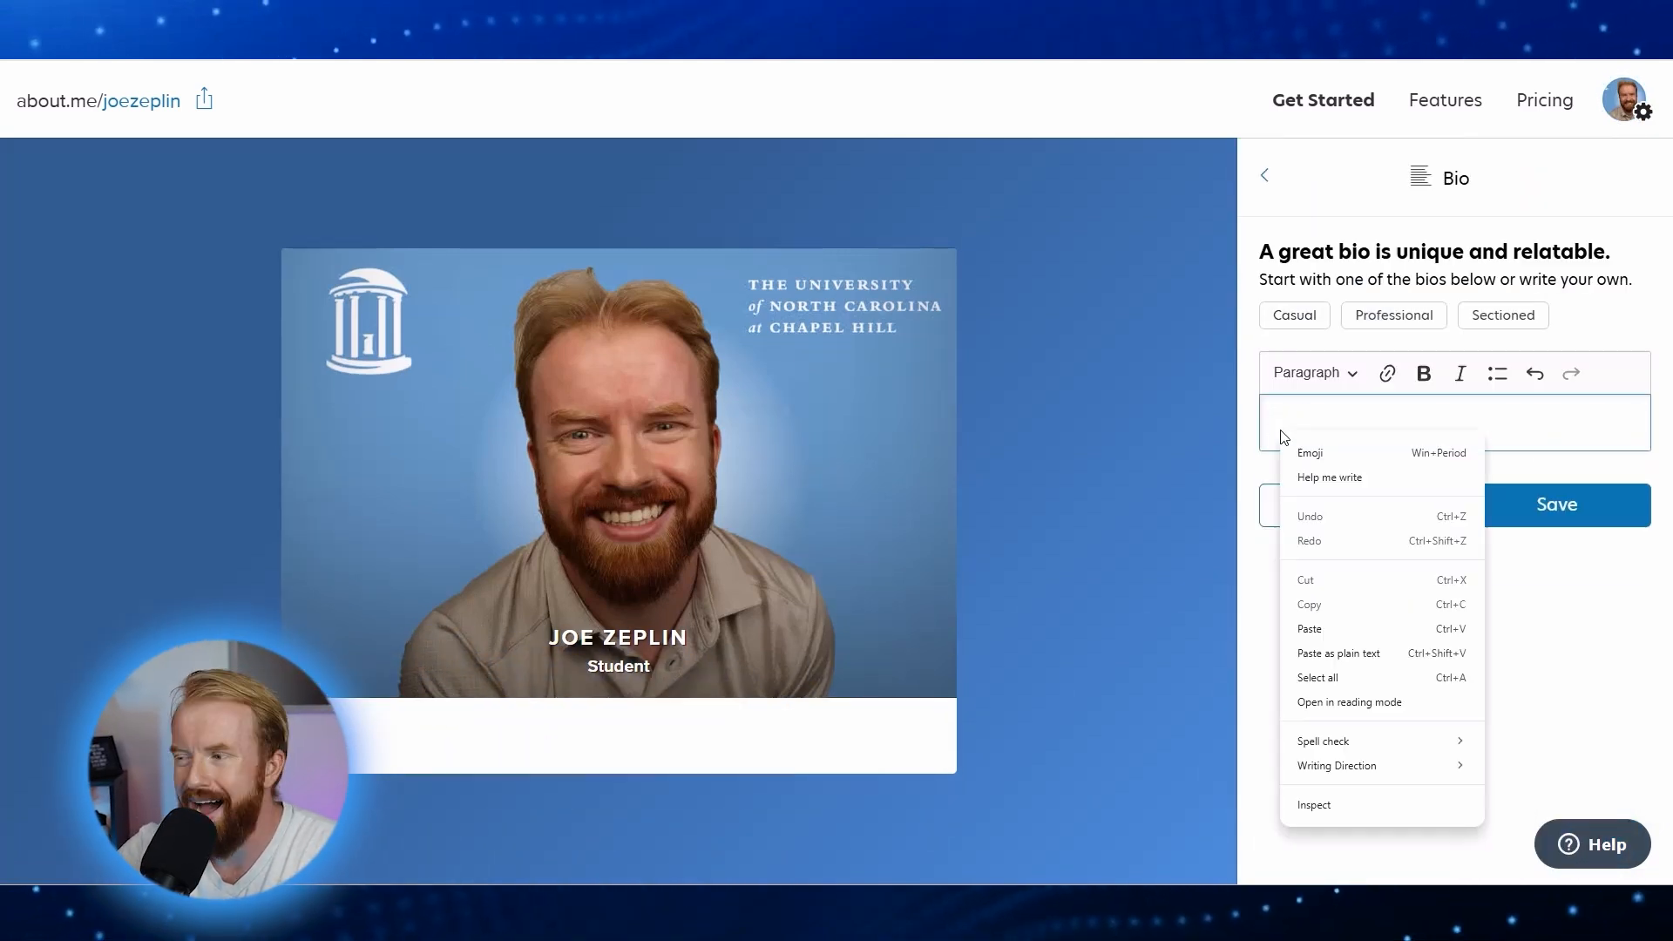
click(1315, 629)
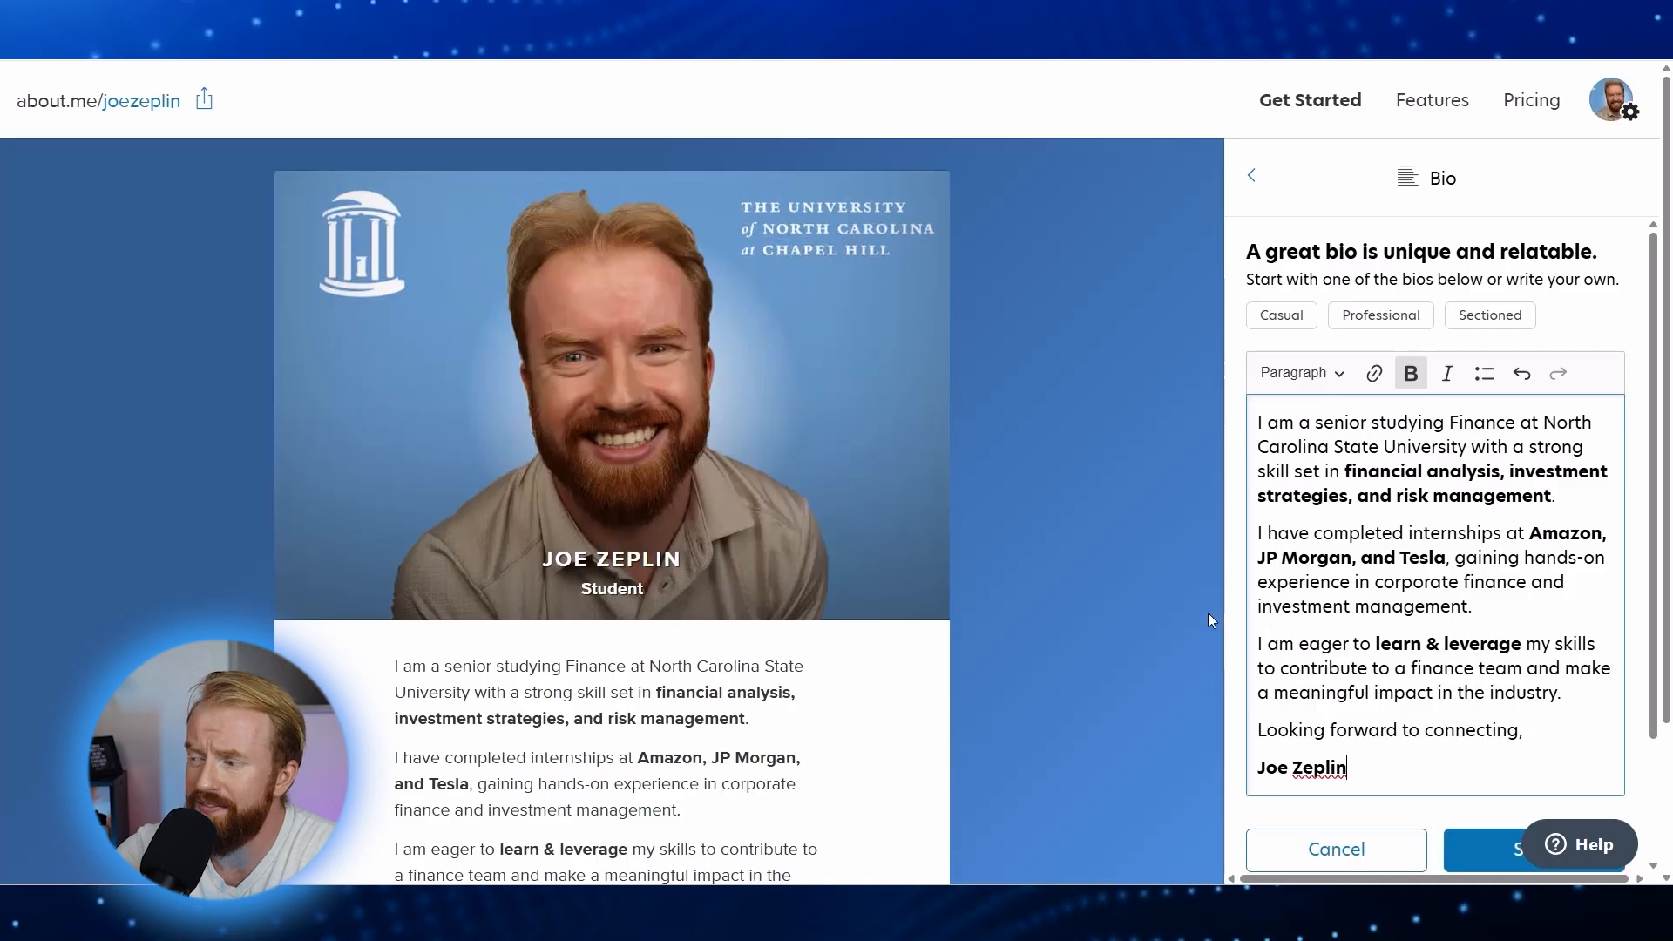
scroll(1481, 680, down, 2)
click(1536, 697)
key(ctrl+minus)
key(ctrl+minus)
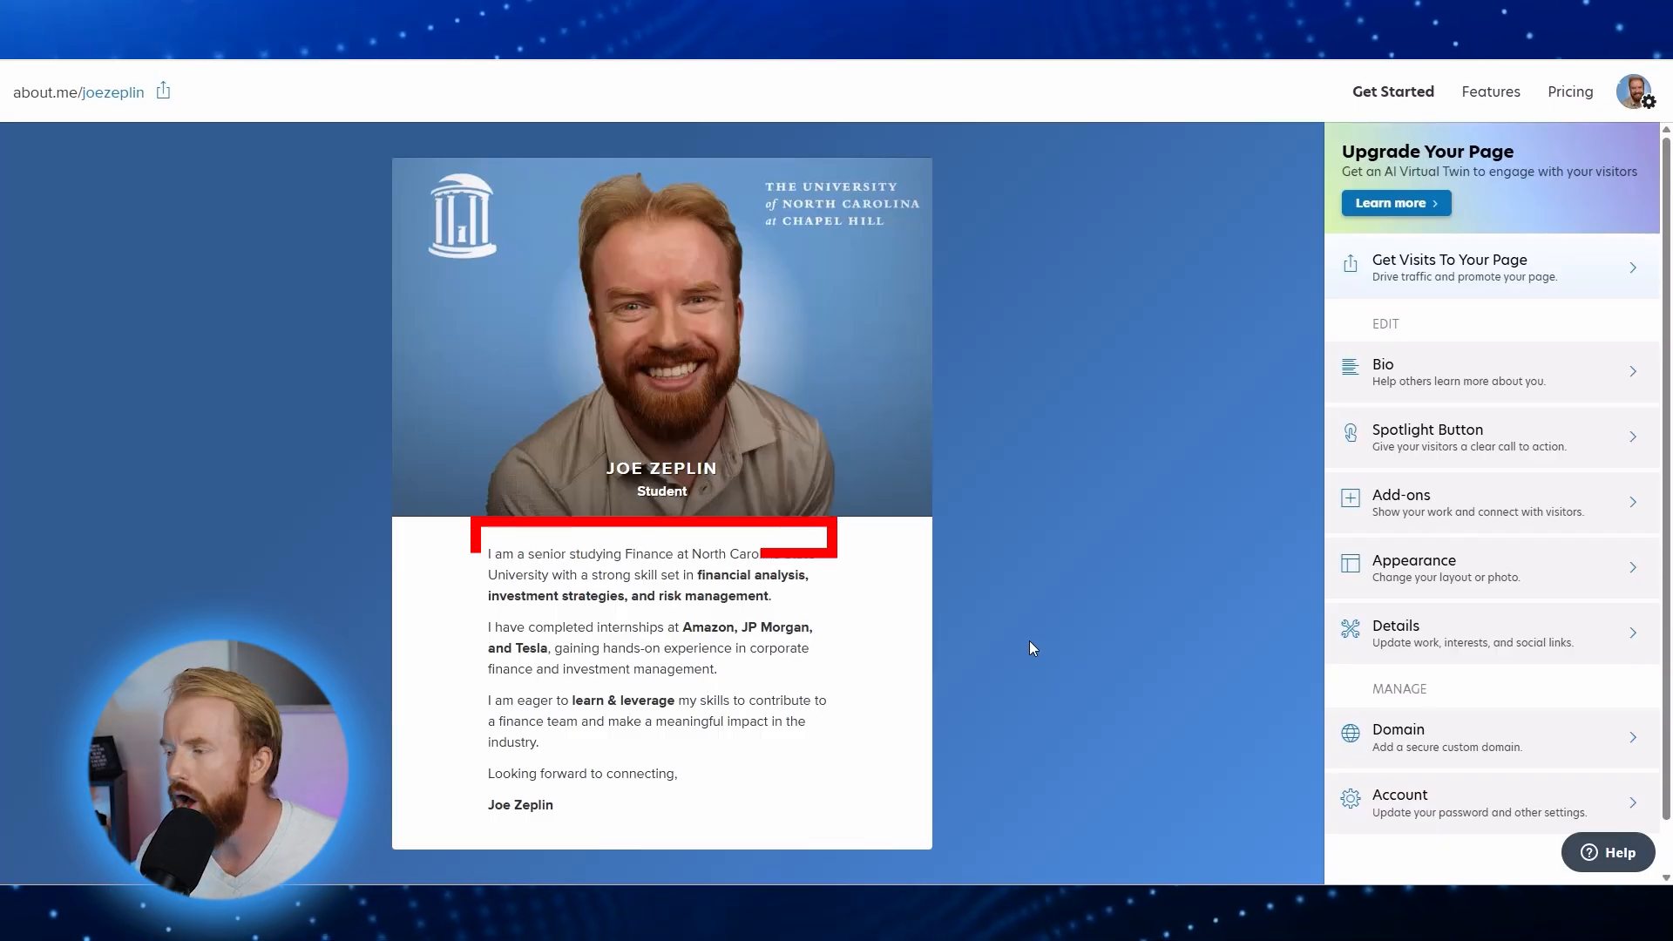
key(ctrl+plus)
key(ctrl+plus)
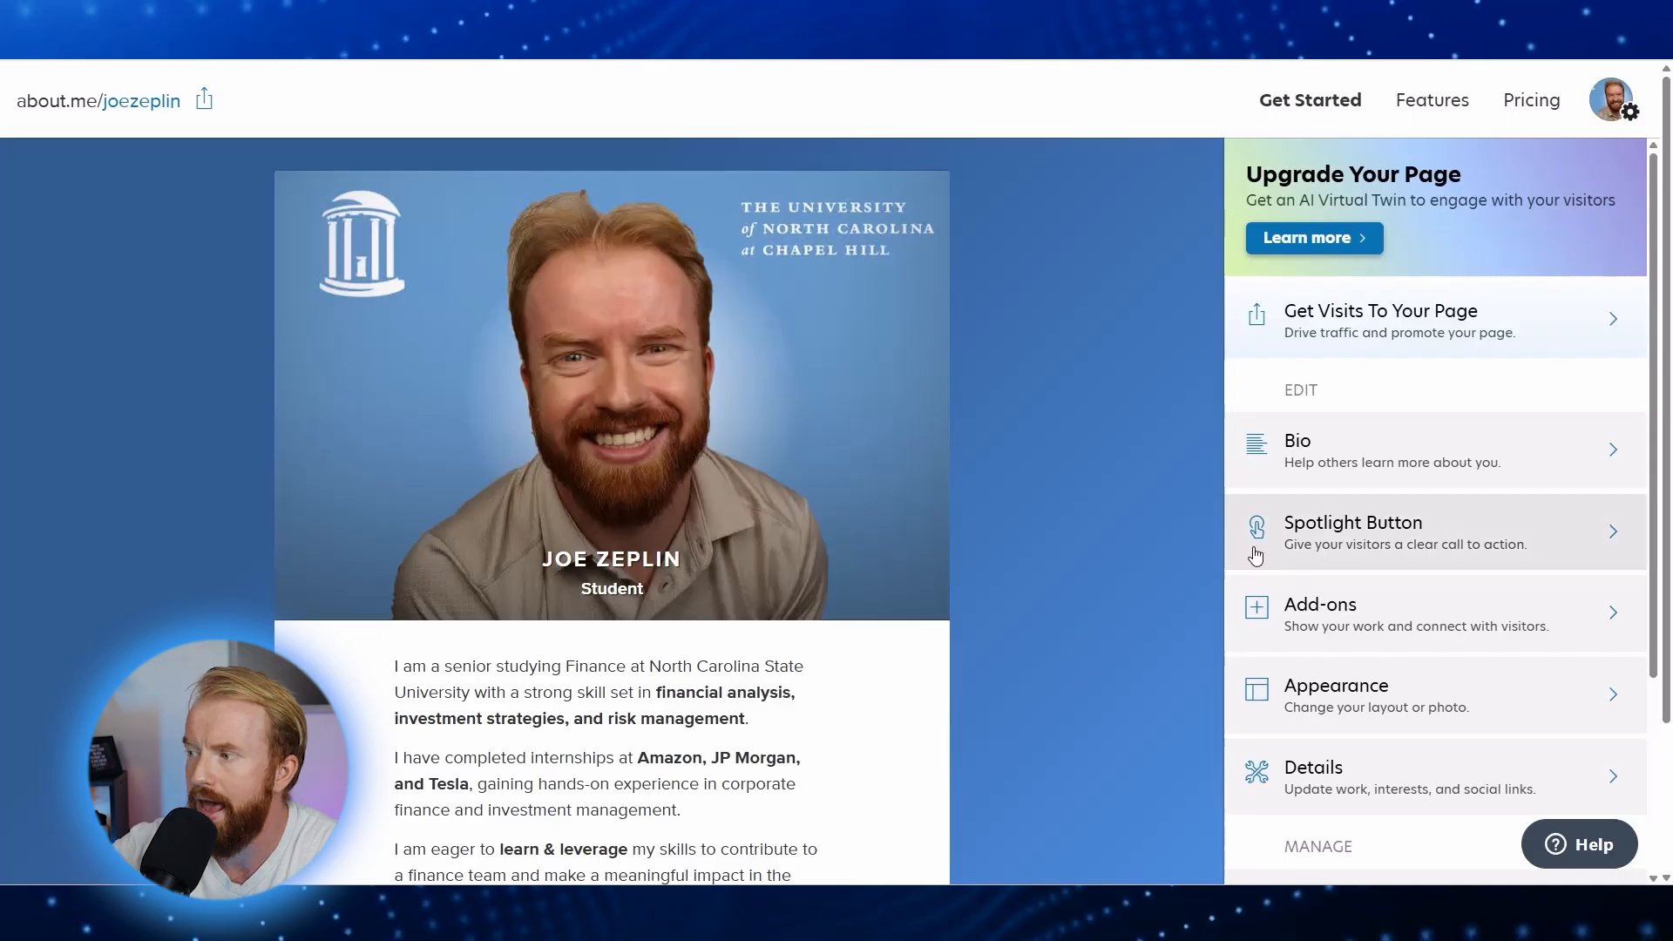
Step: Set the call-to-action to 'Let people call me' with the entered phone number and save
click(1339, 545)
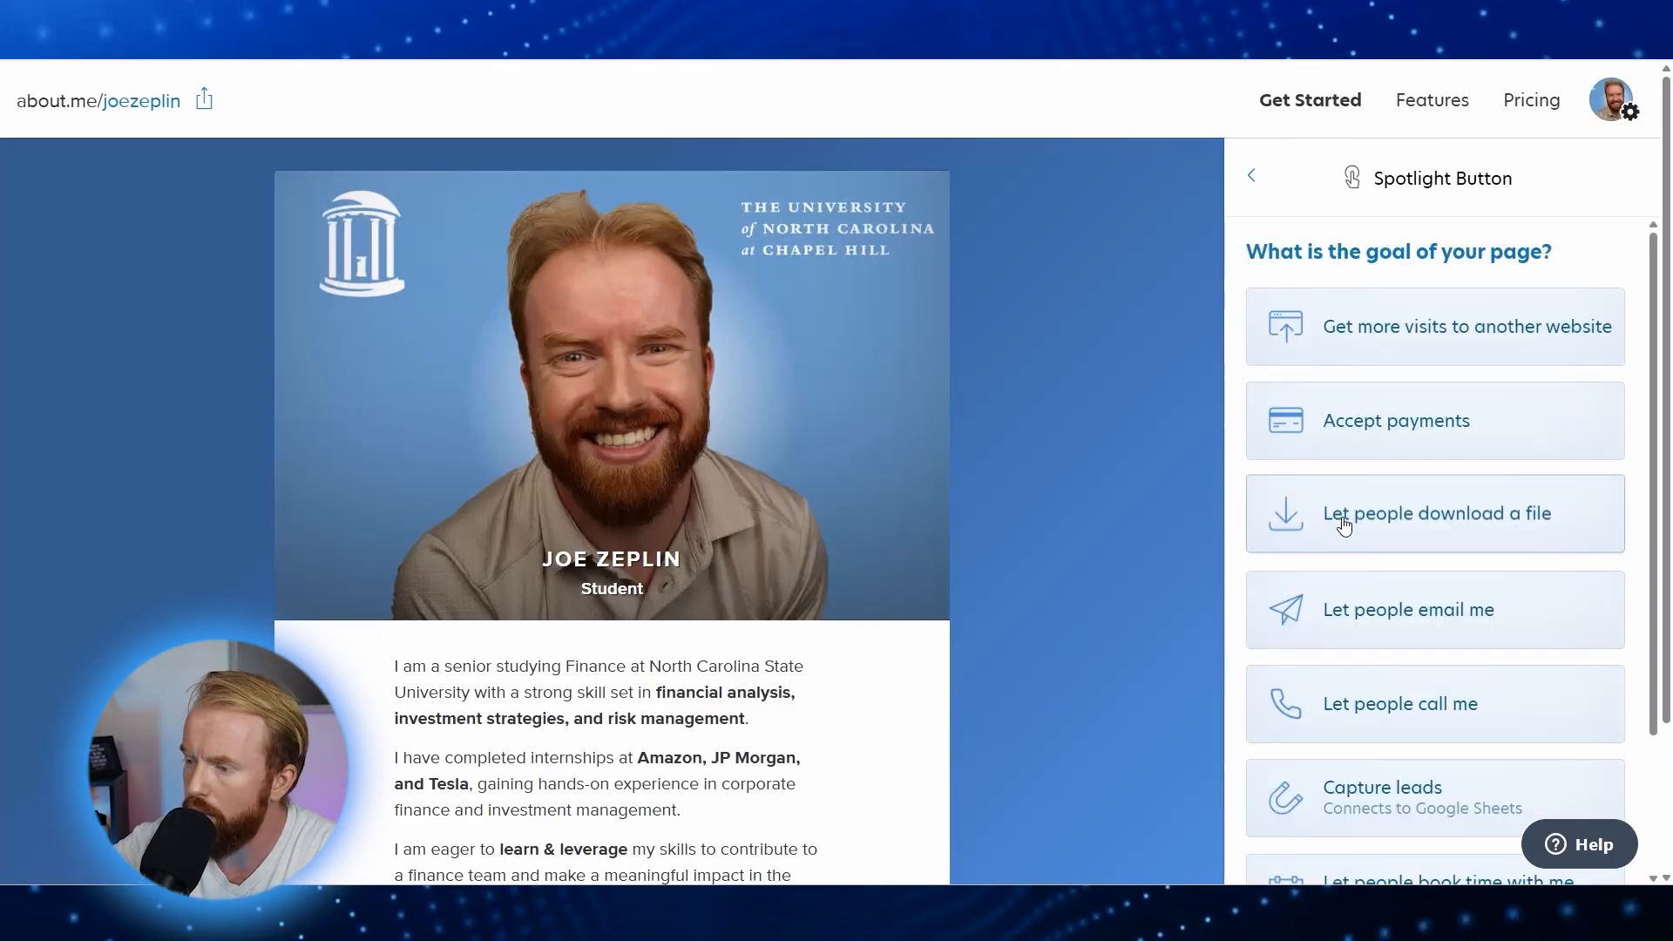
click(1325, 714)
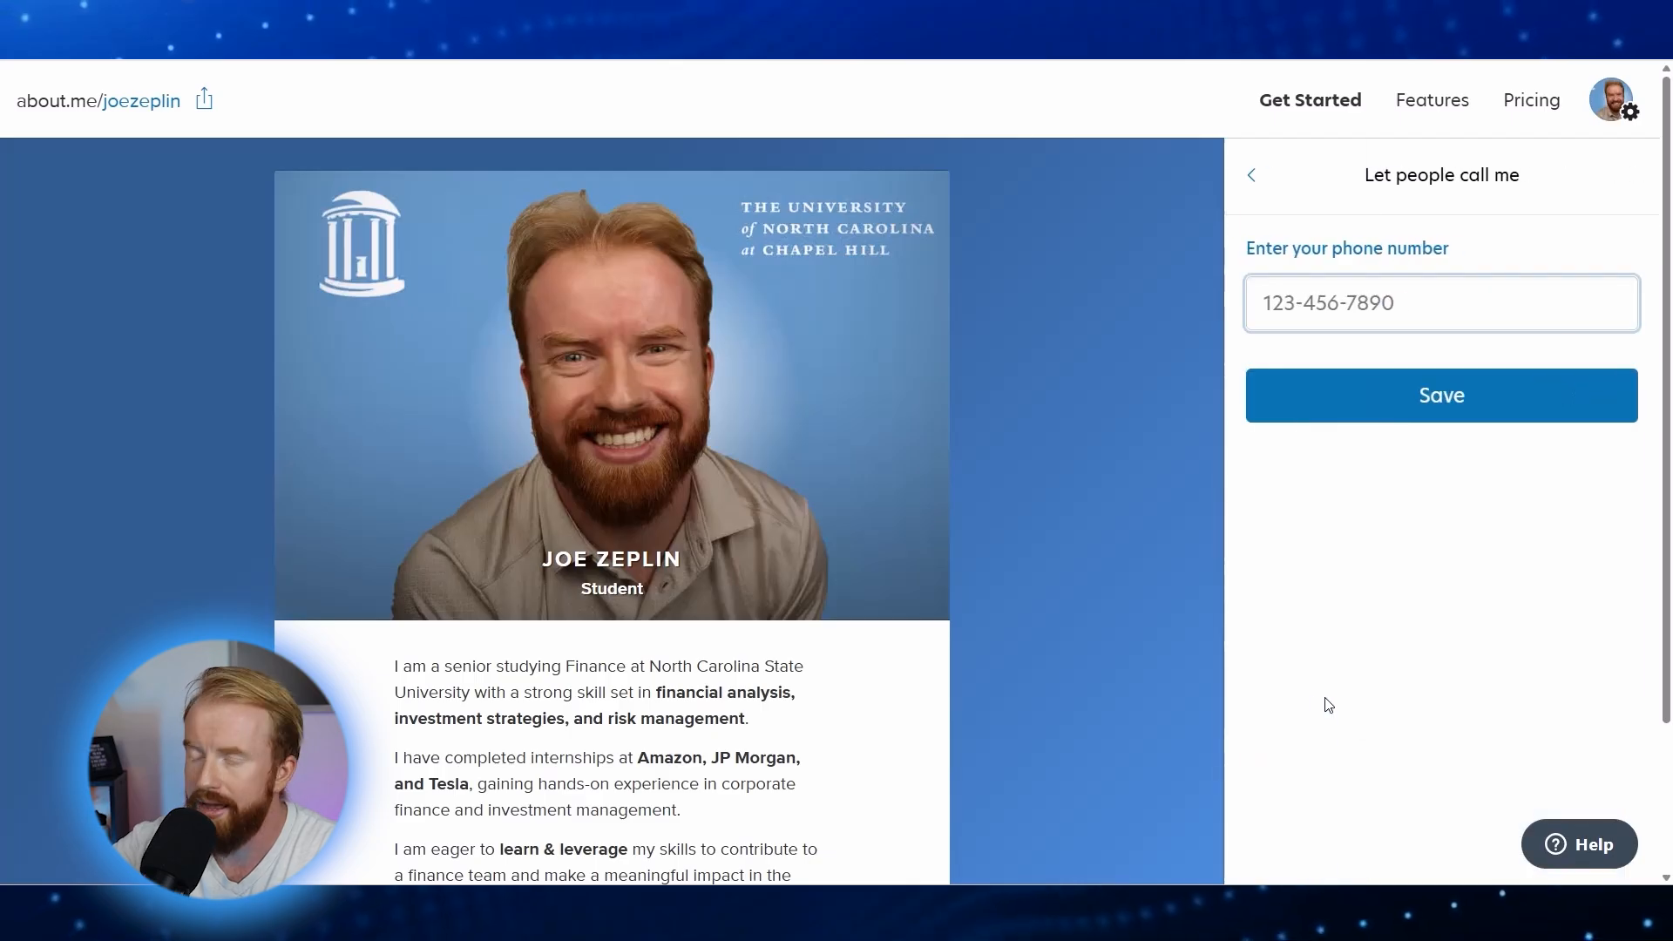
text(555-987-6543)
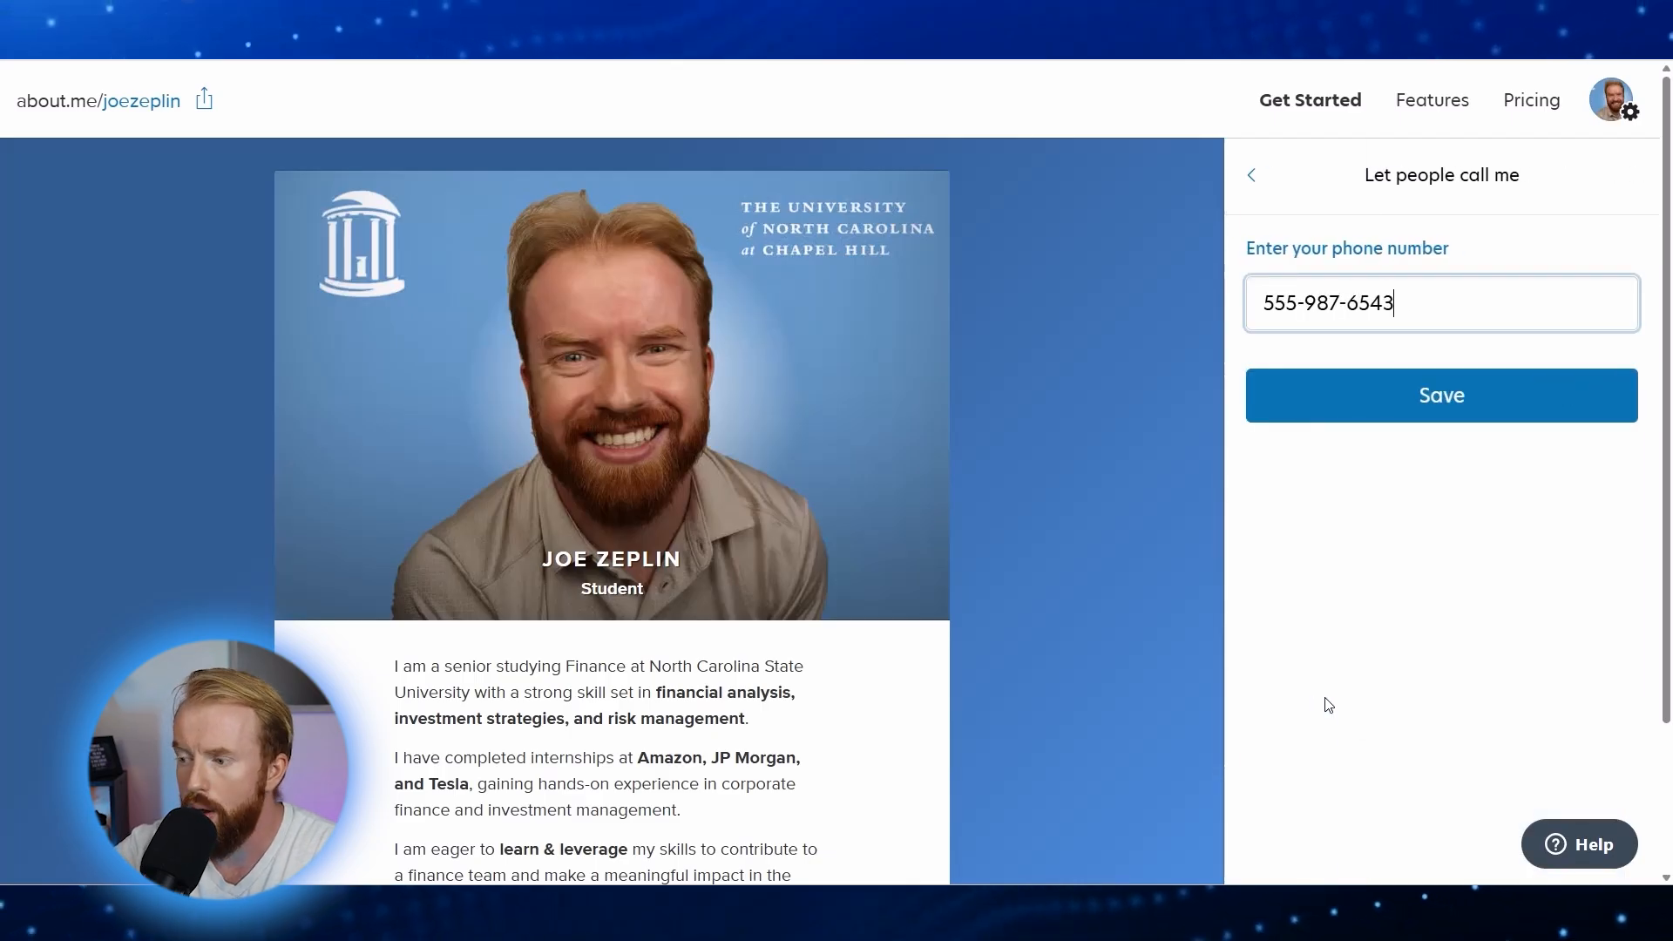
click(1433, 394)
key(ctrl+minus)
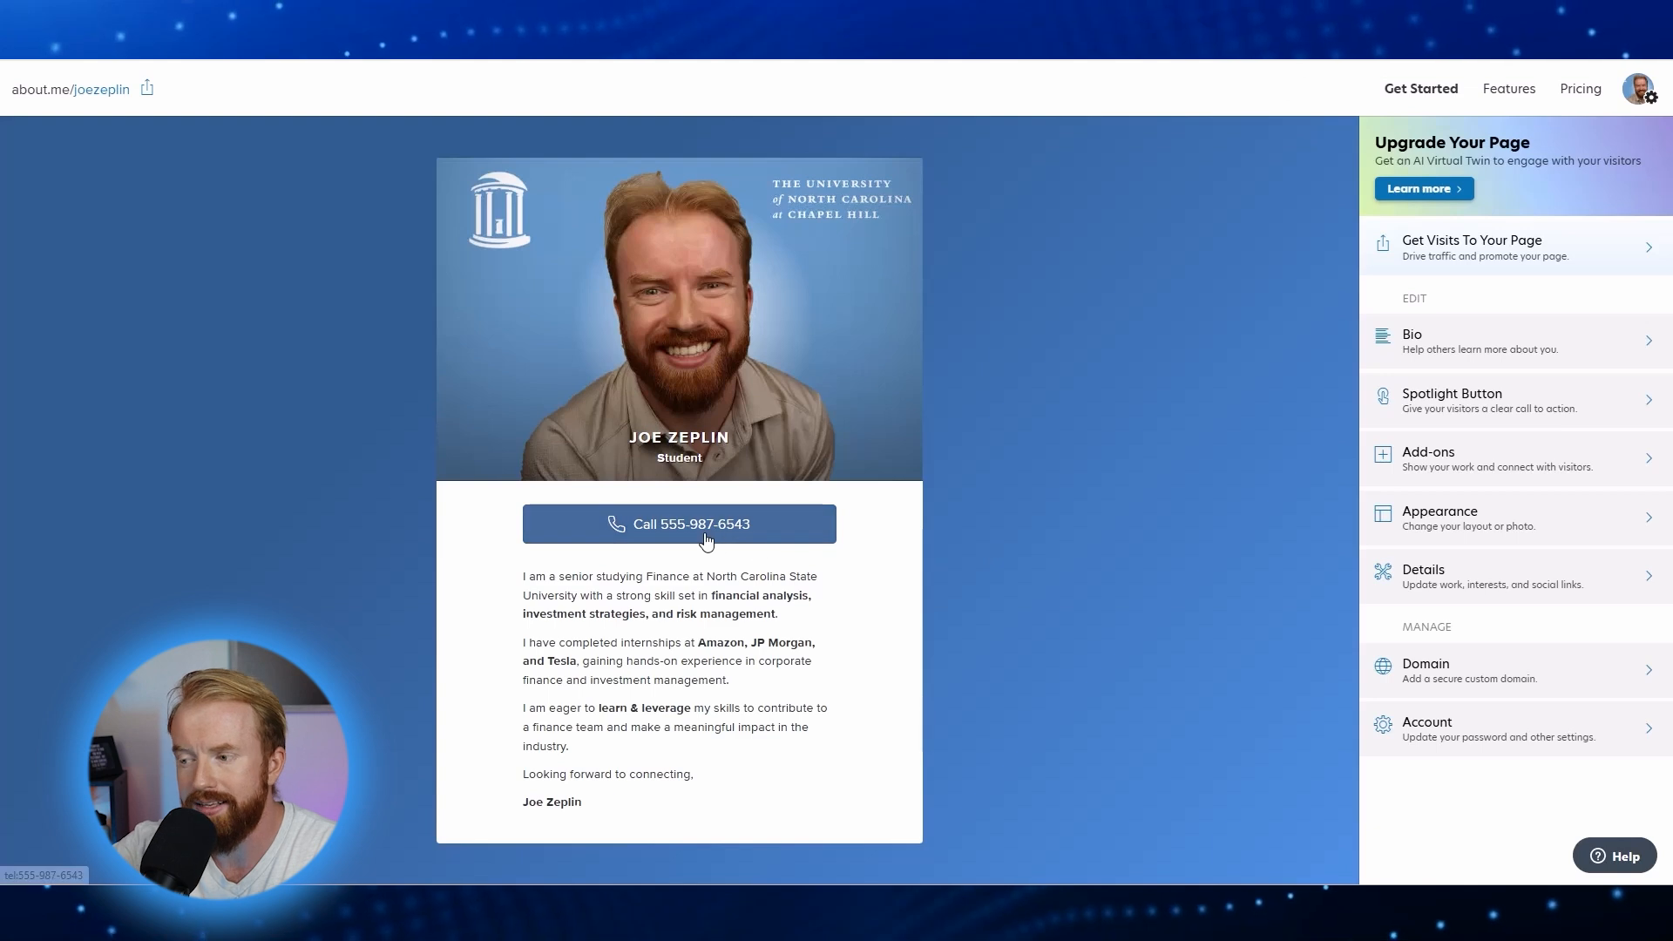
key(ctrl+plus)
key(ctrl+plus)
key(ctrl+plus)
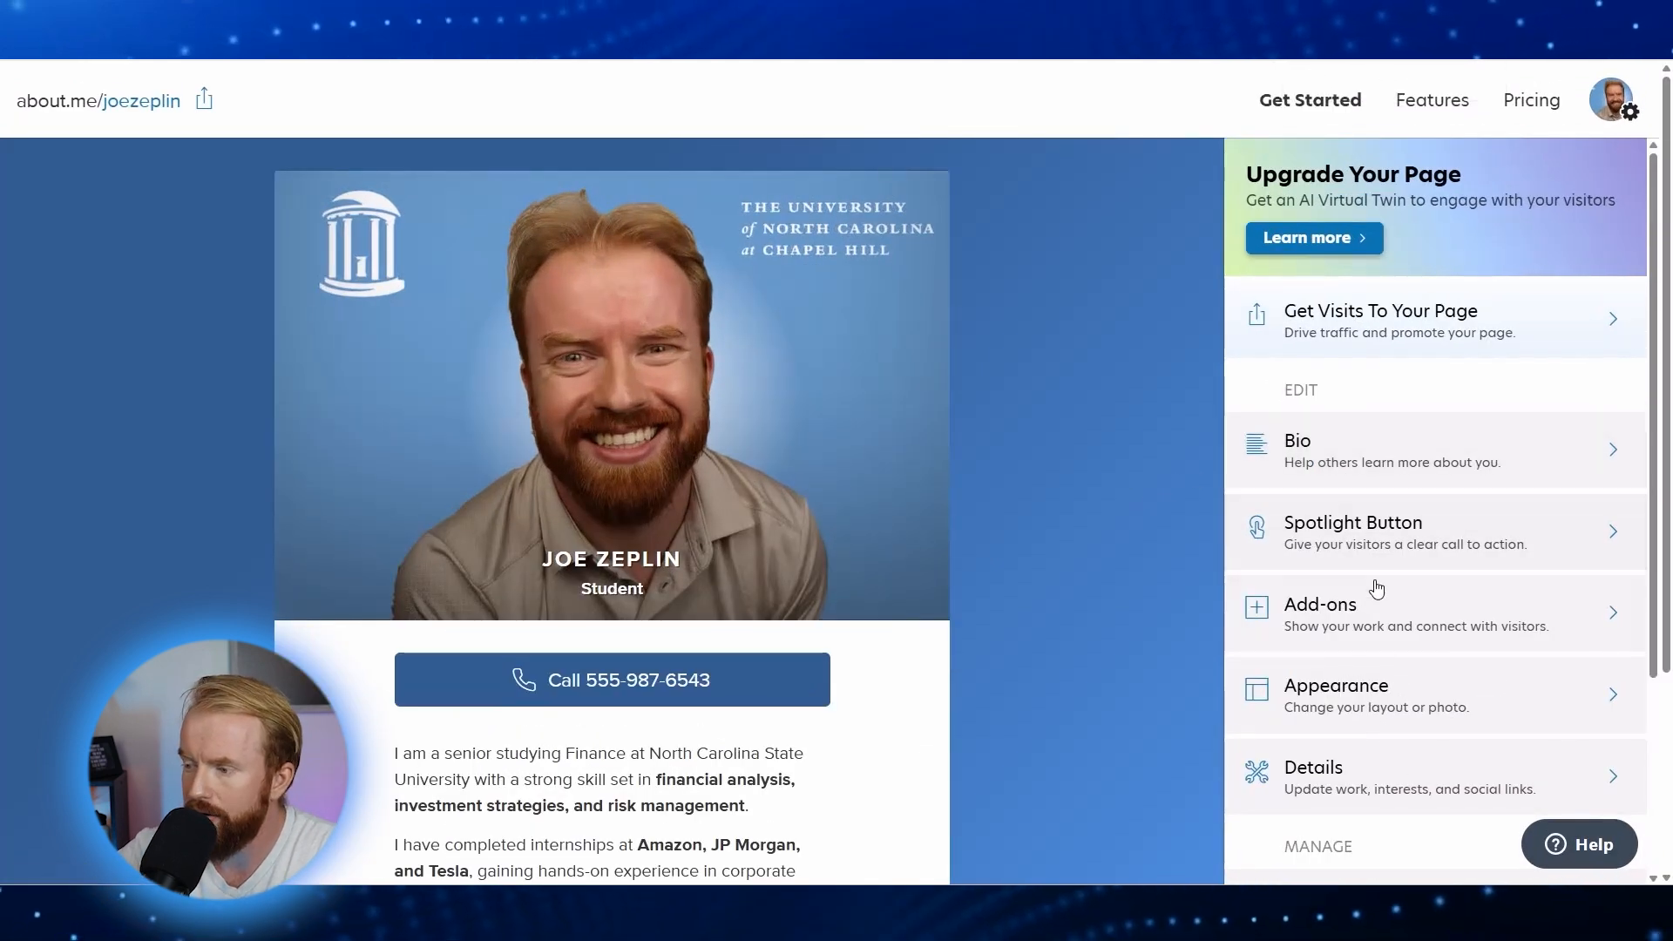
Step: Remove the Student occupation, add 'Senior - Finance - BMC' instead, and save
click(1387, 779)
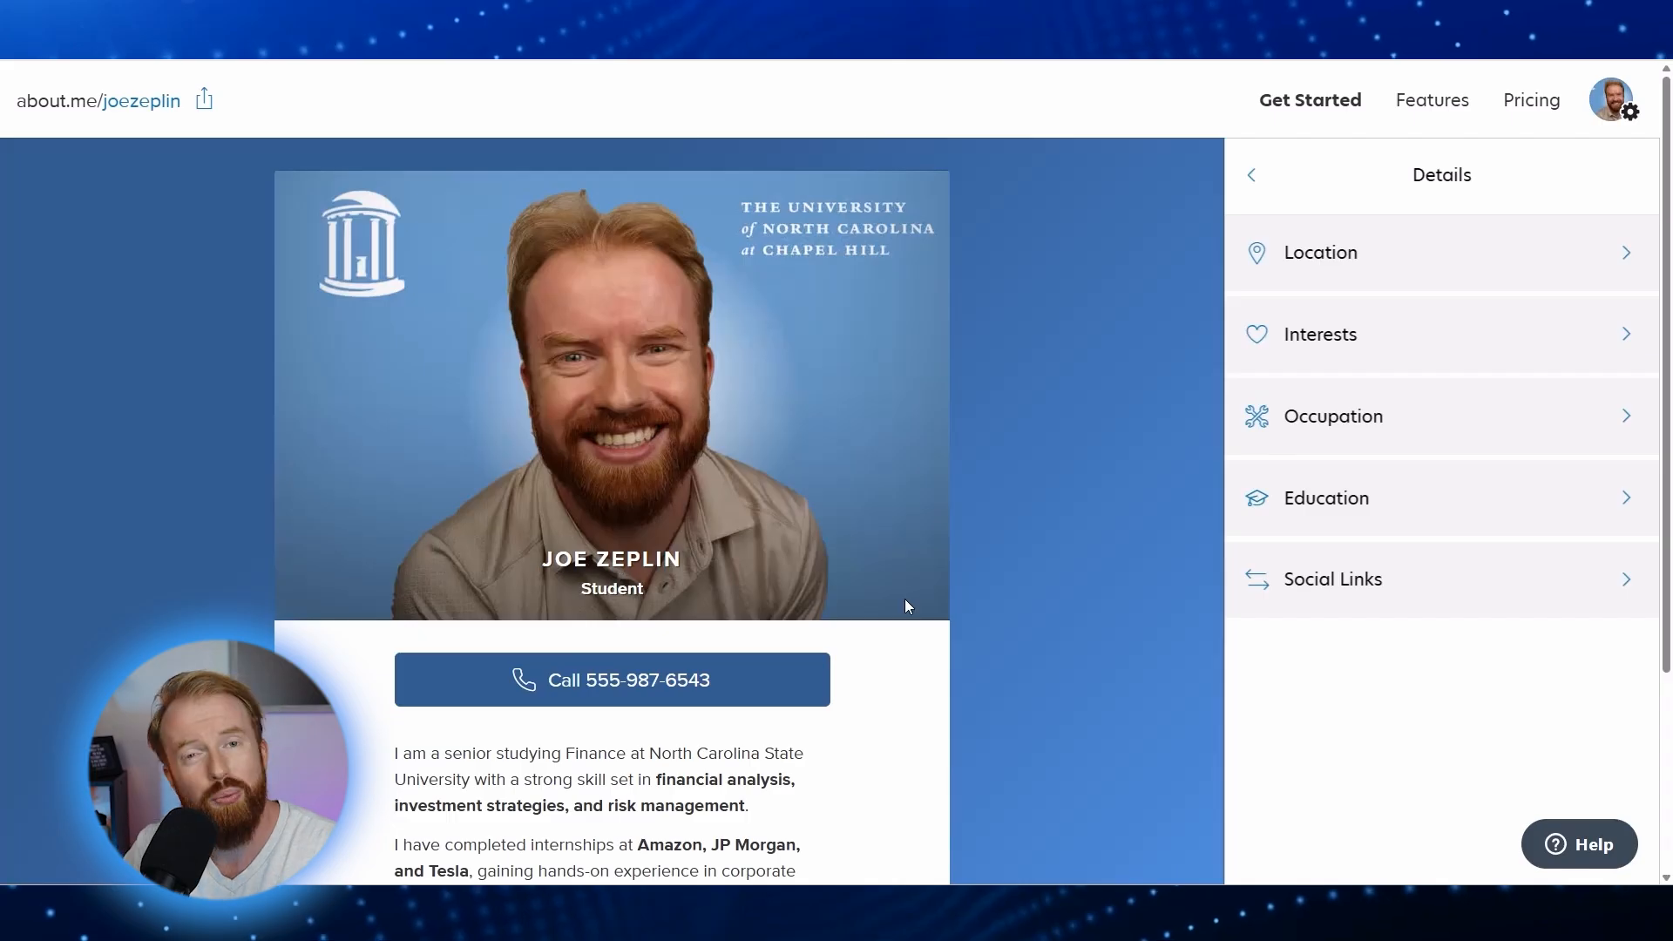
click(1272, 429)
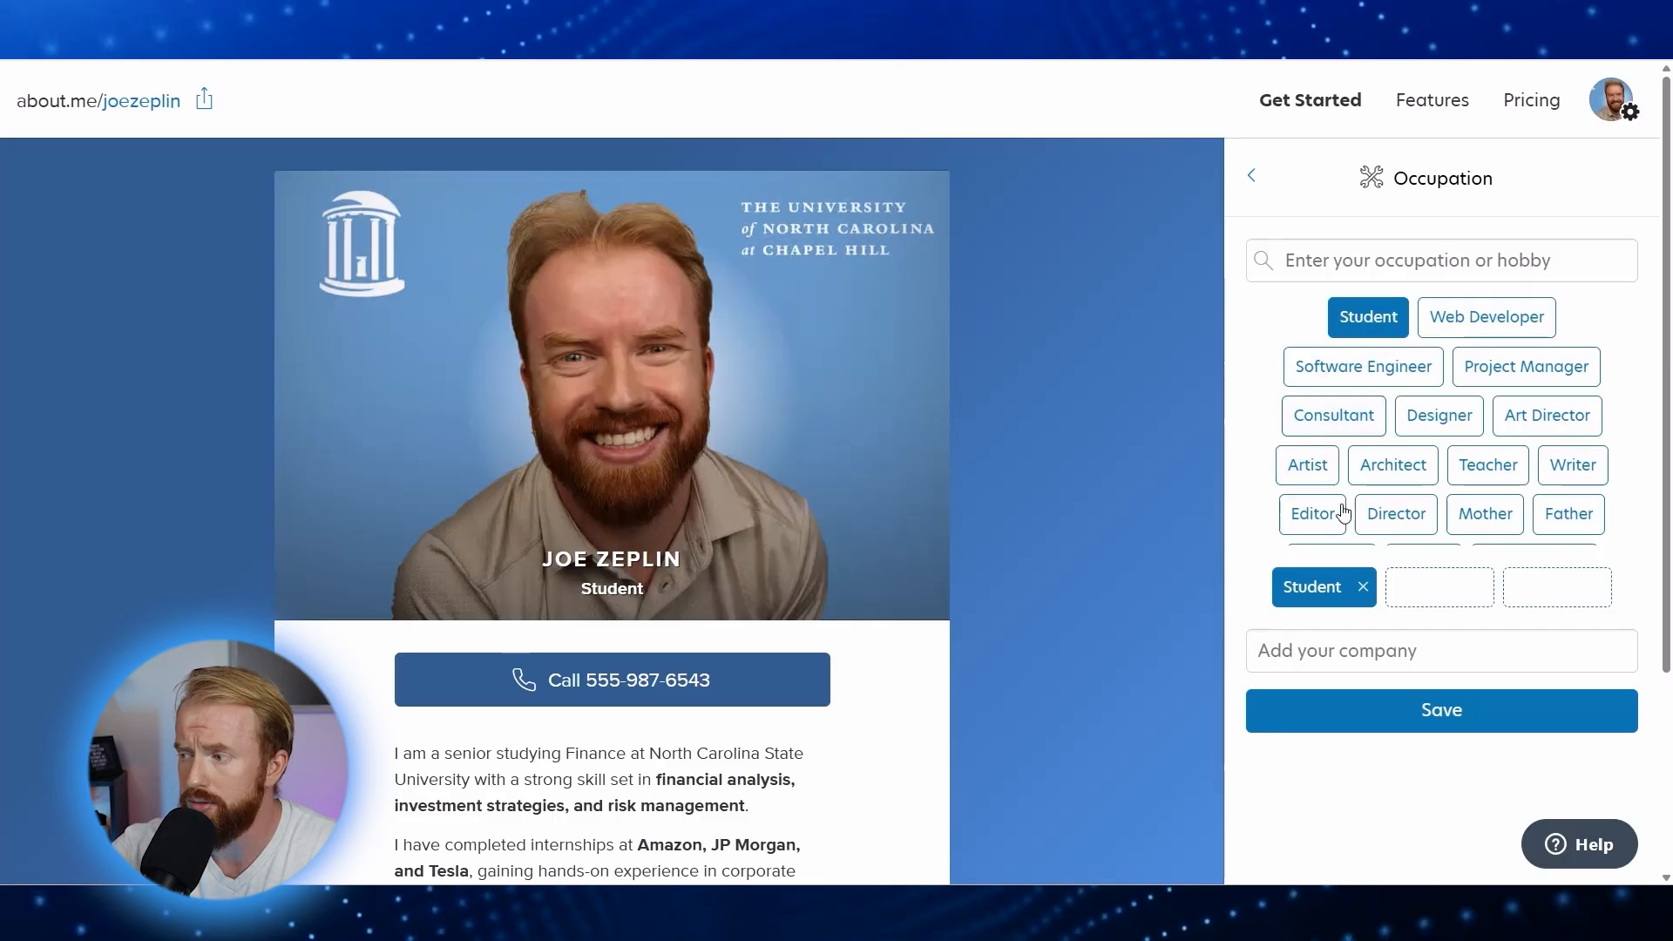
click(1363, 589)
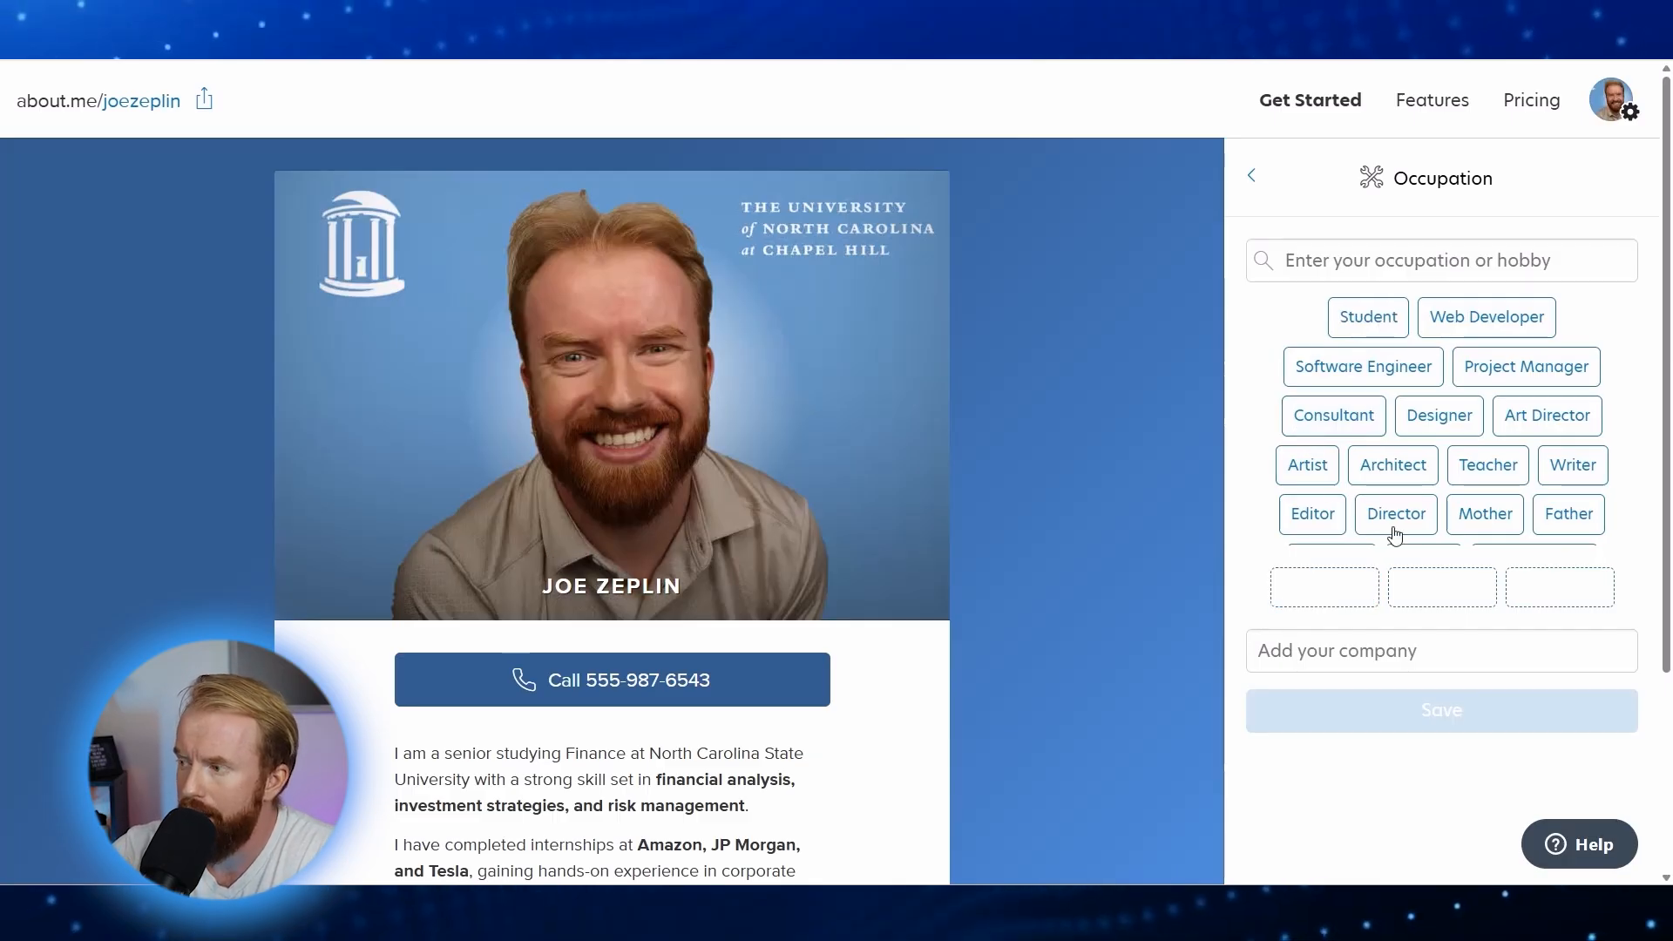
click(1395, 262)
text(Sen)
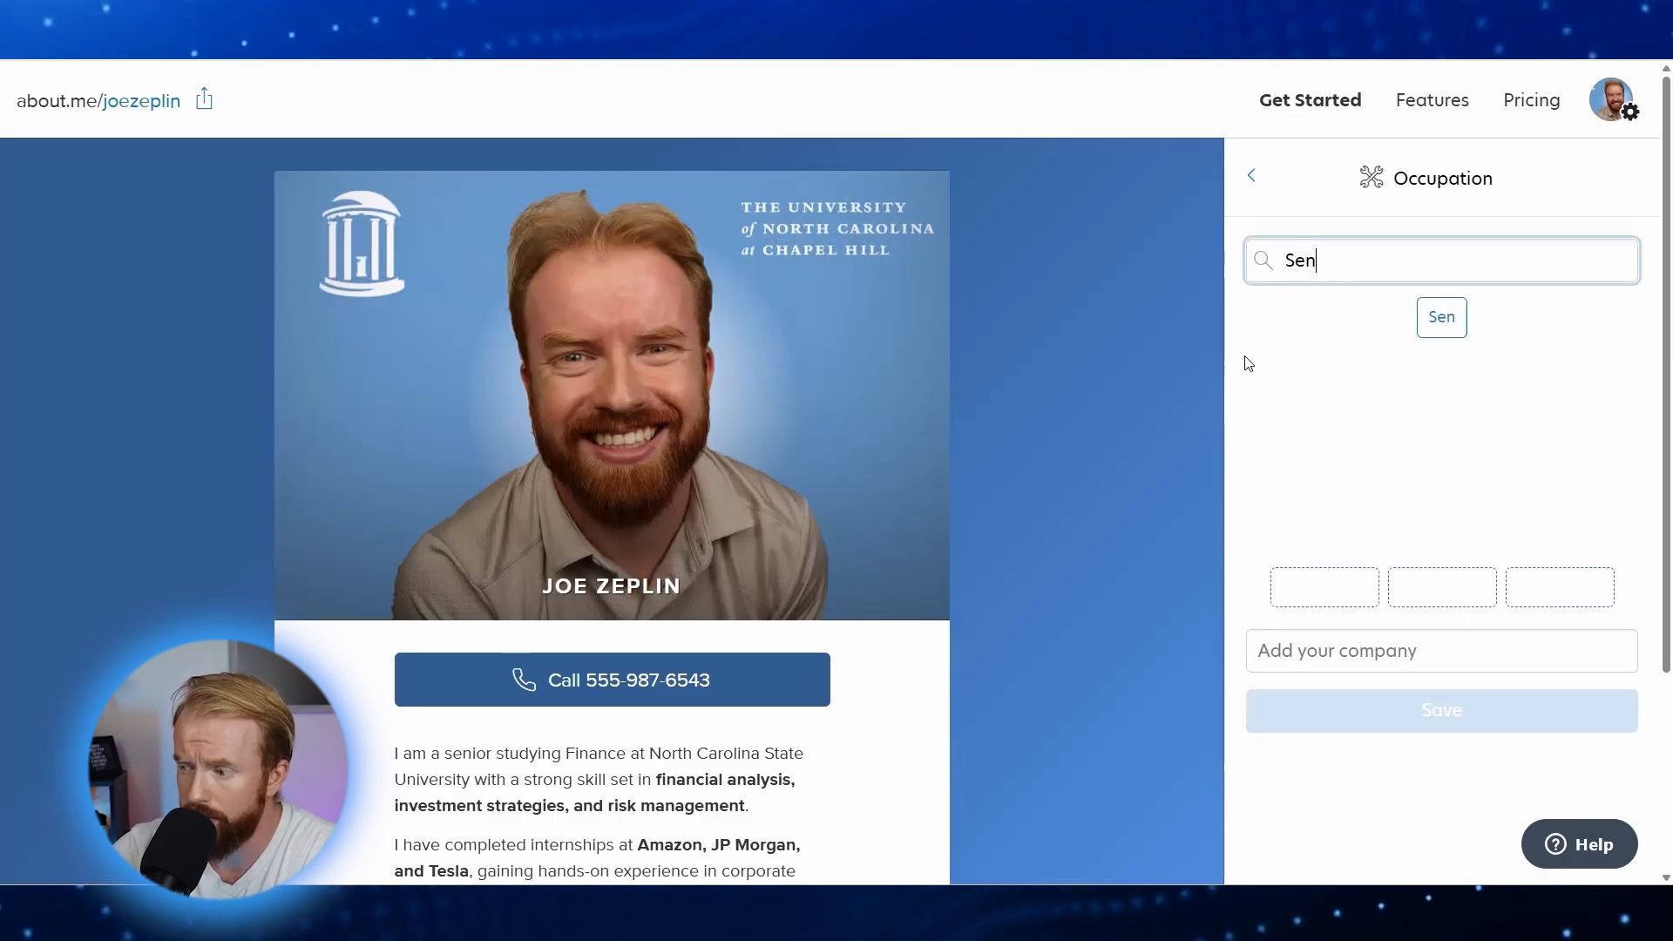
text(ior - Finance - )
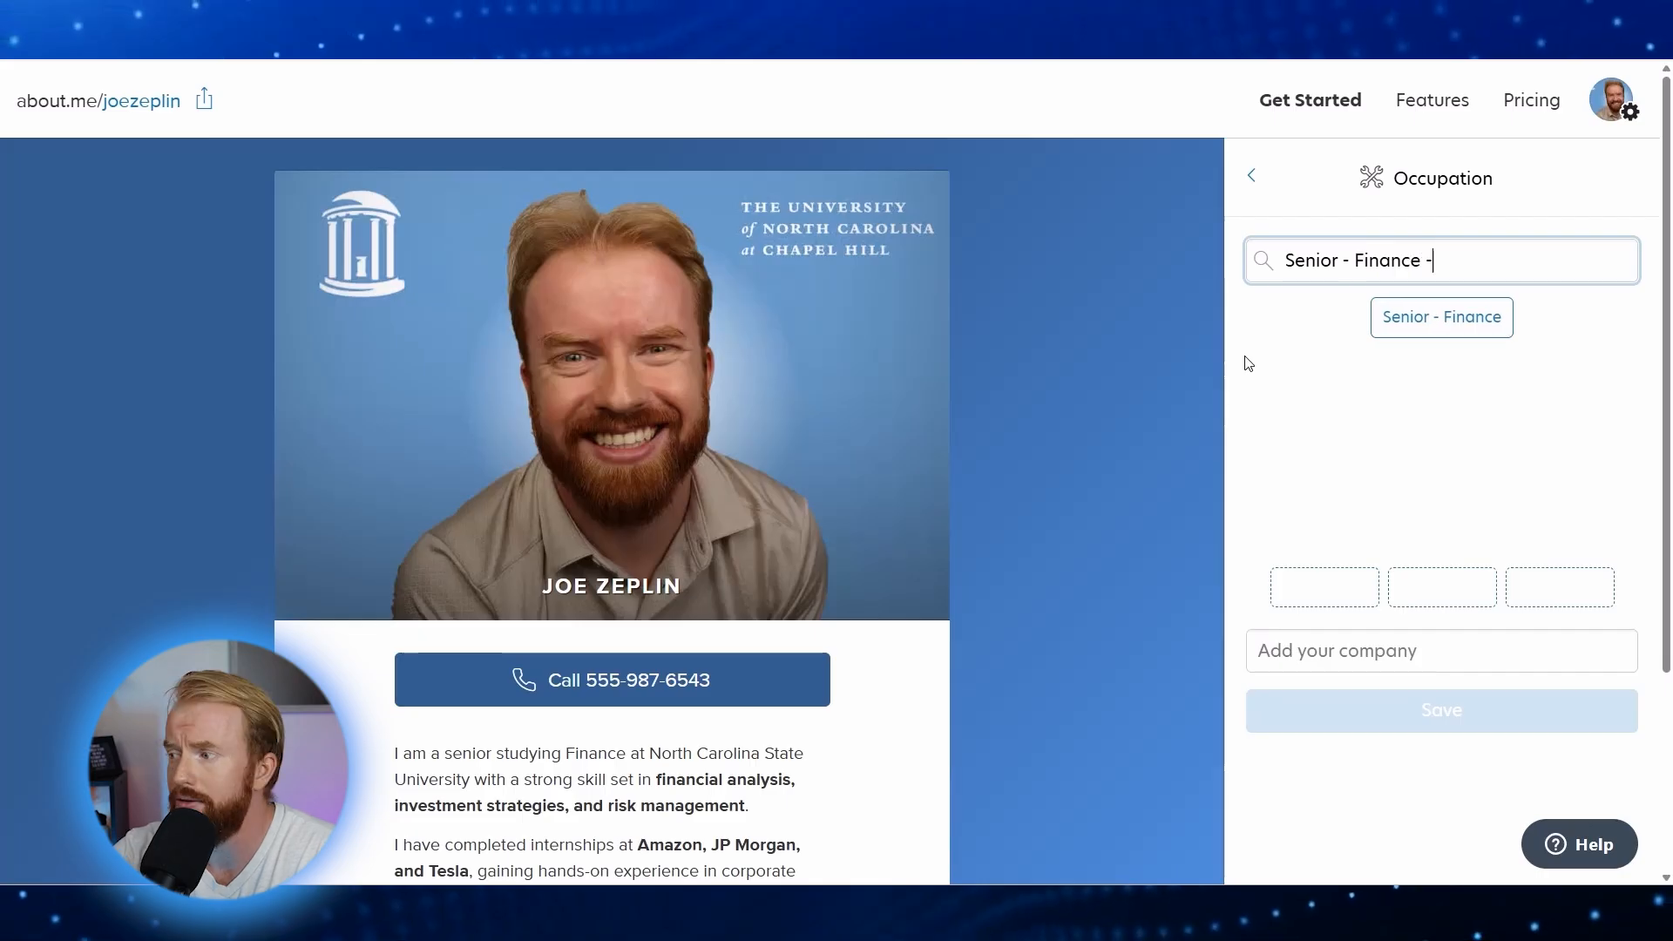
text(BMC)
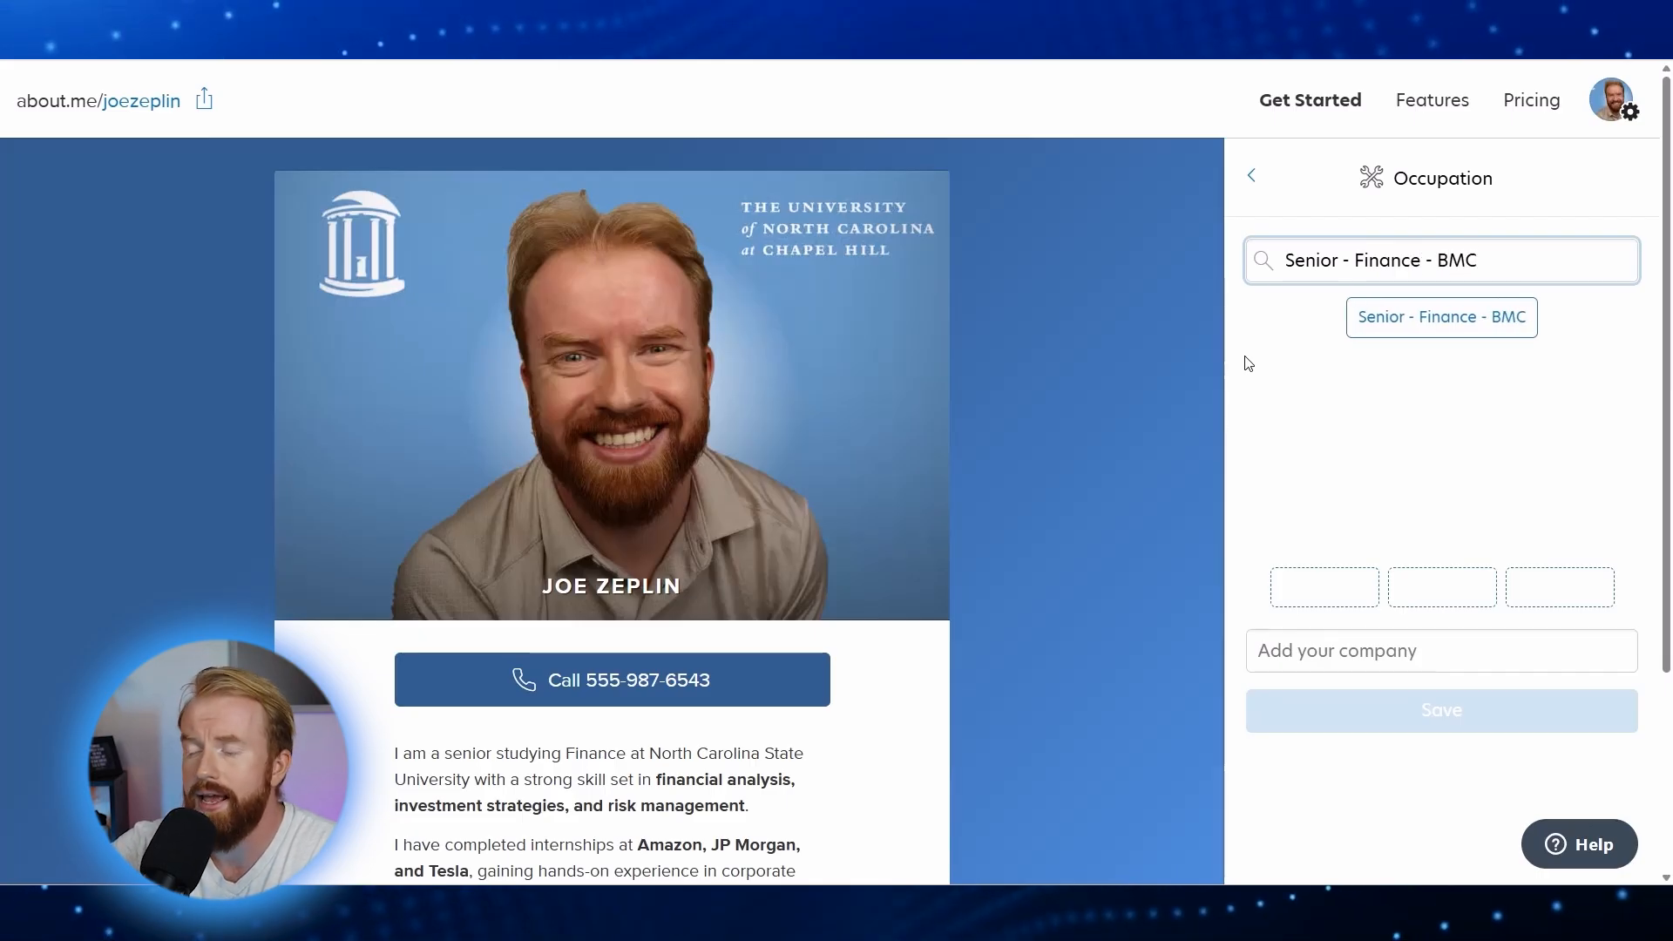
click(1429, 330)
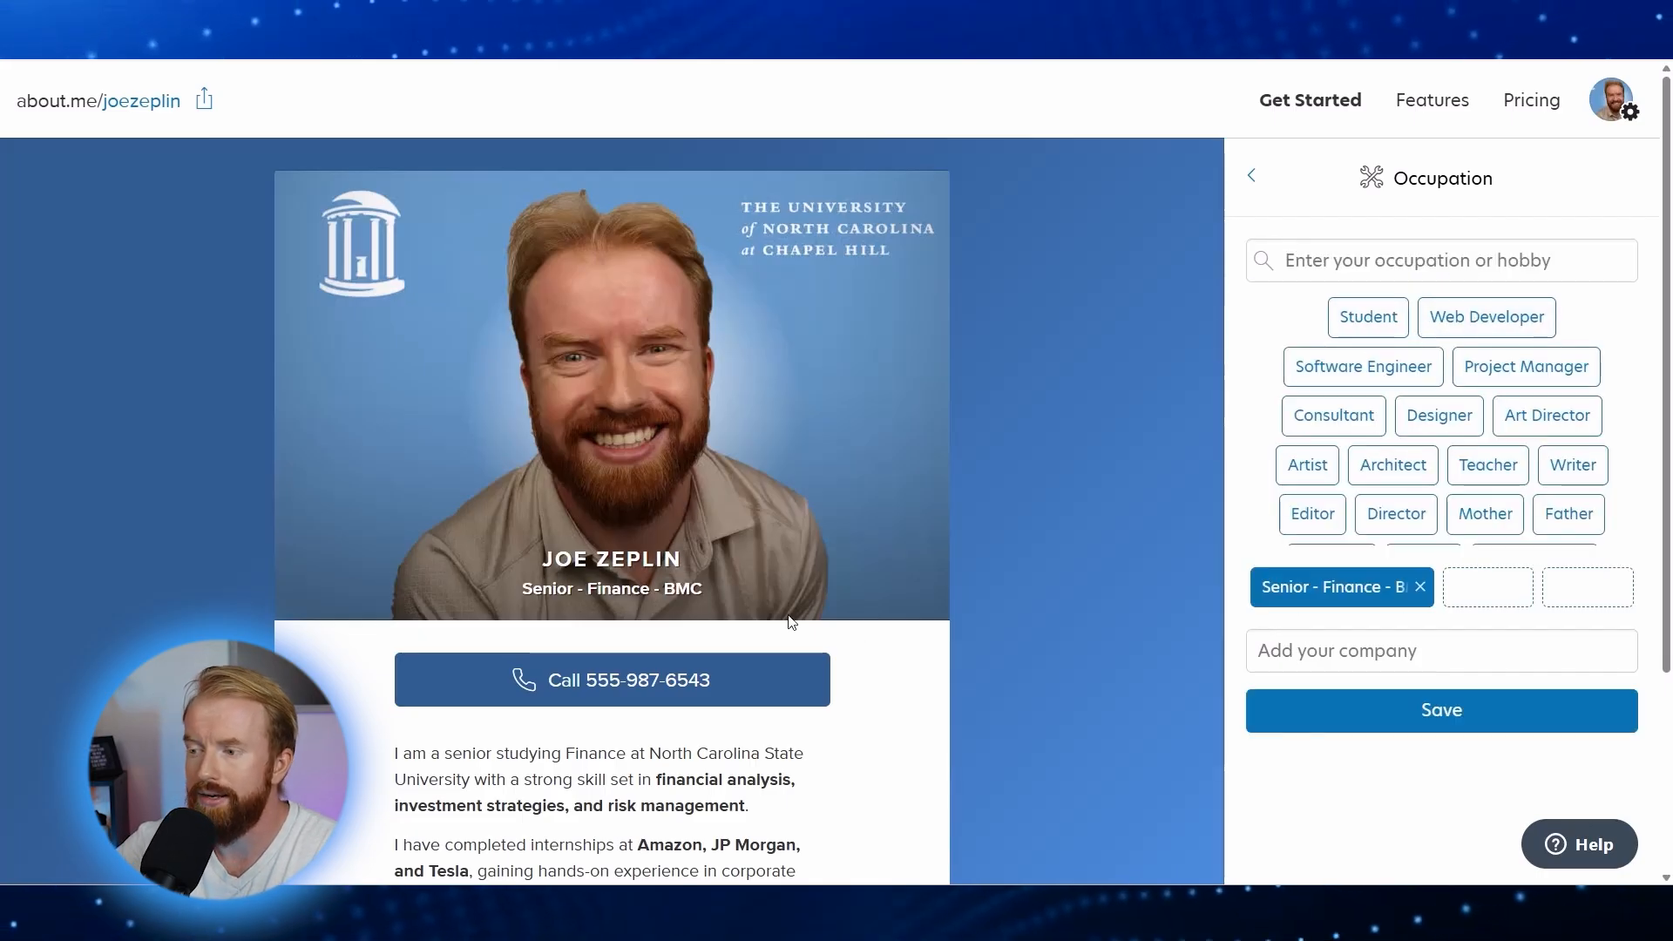
click(1451, 723)
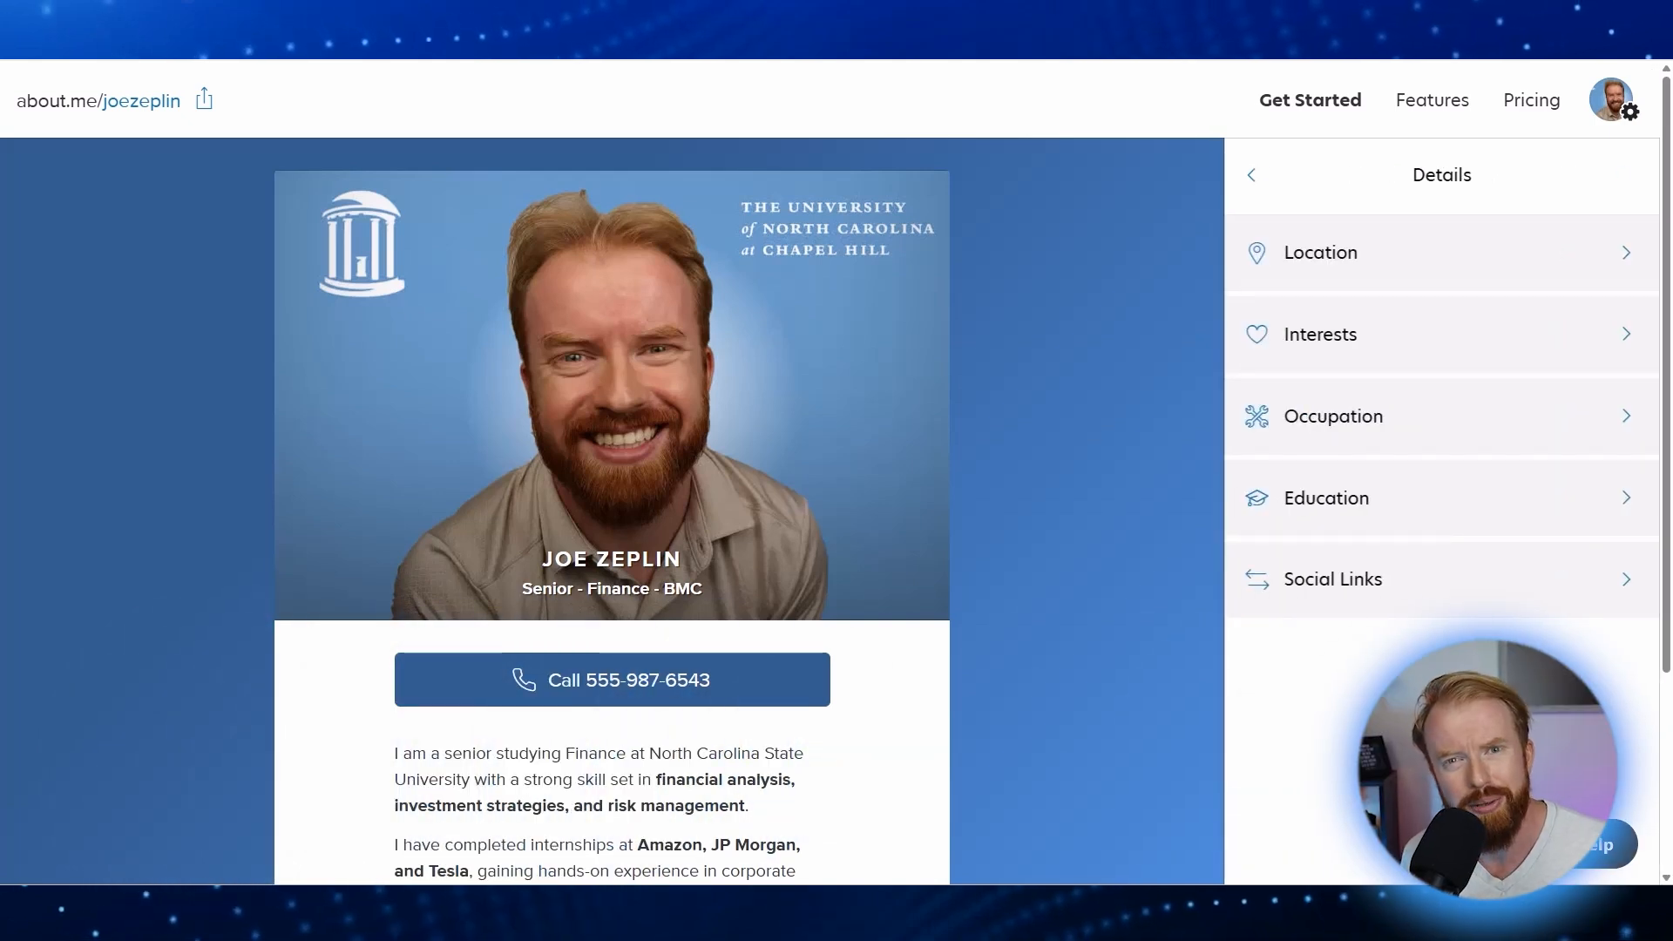
Step: Enter University of North Carolina as the school under Education and save it
key(ctrl+minus)
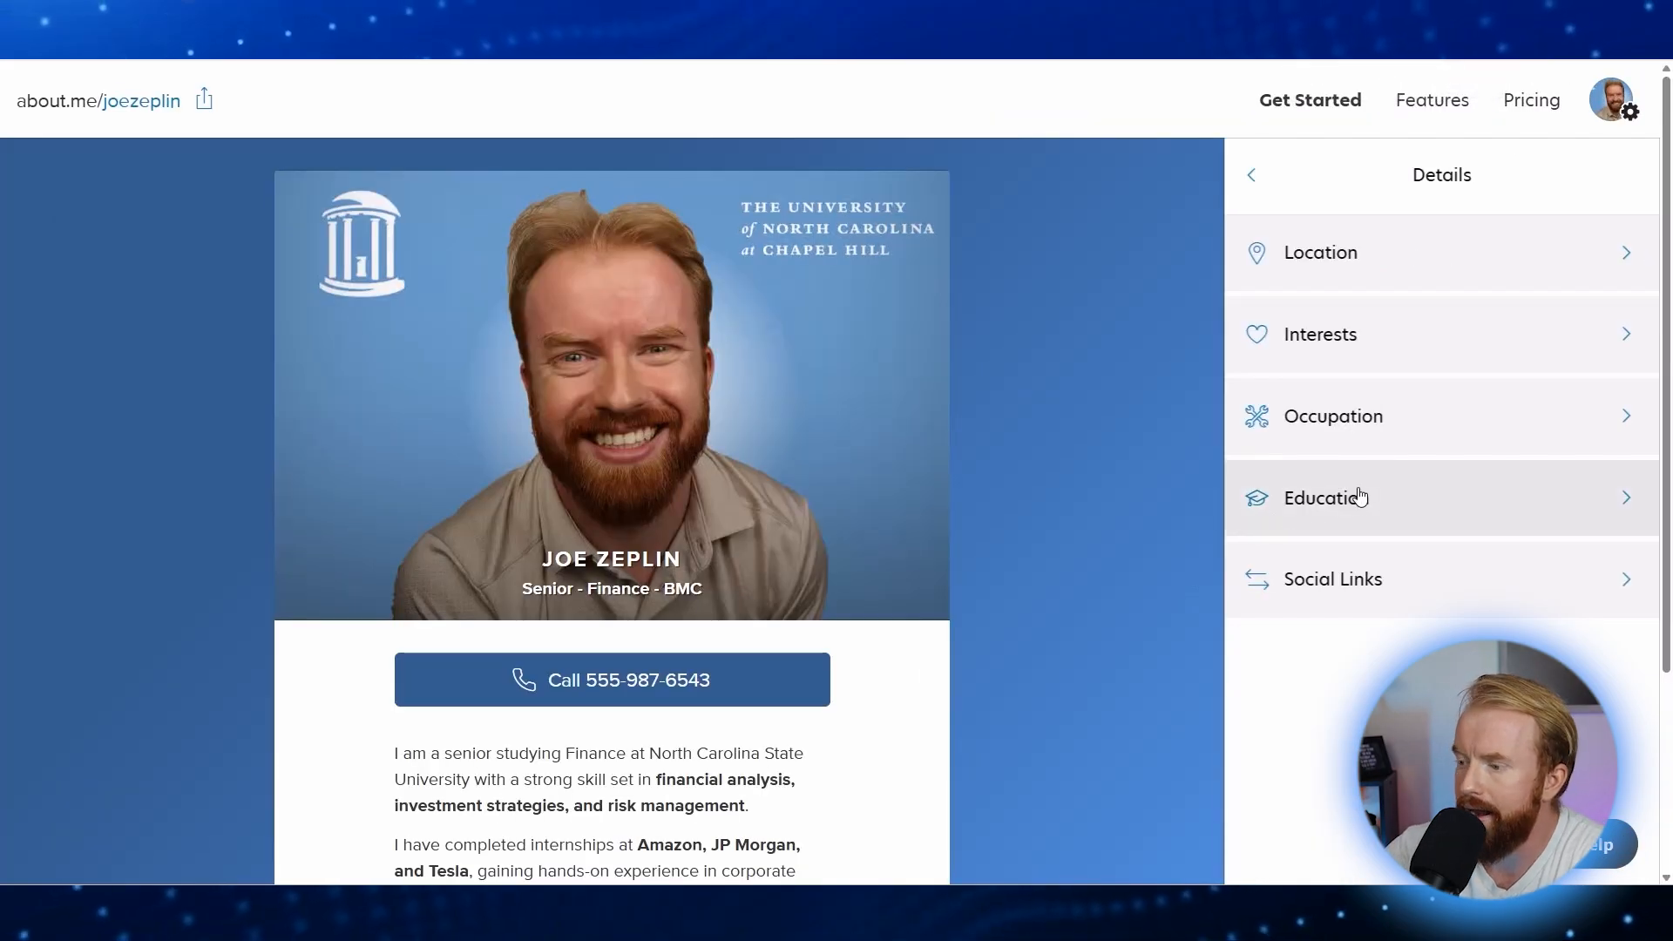
click(1379, 493)
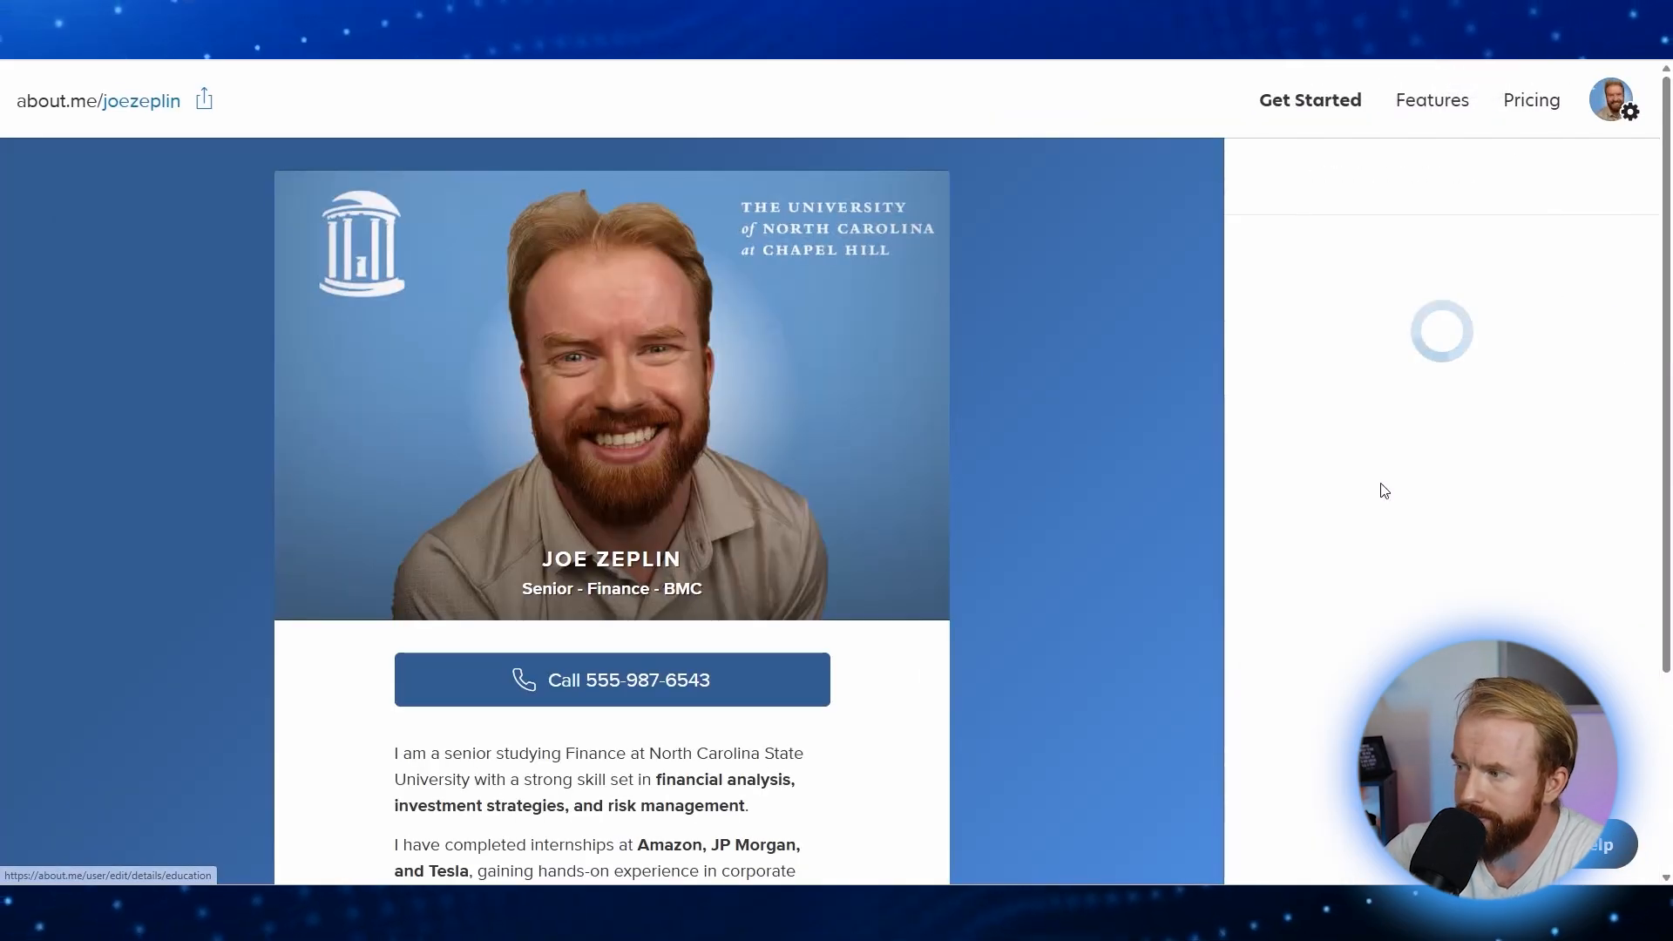
text(University of North Carolina)
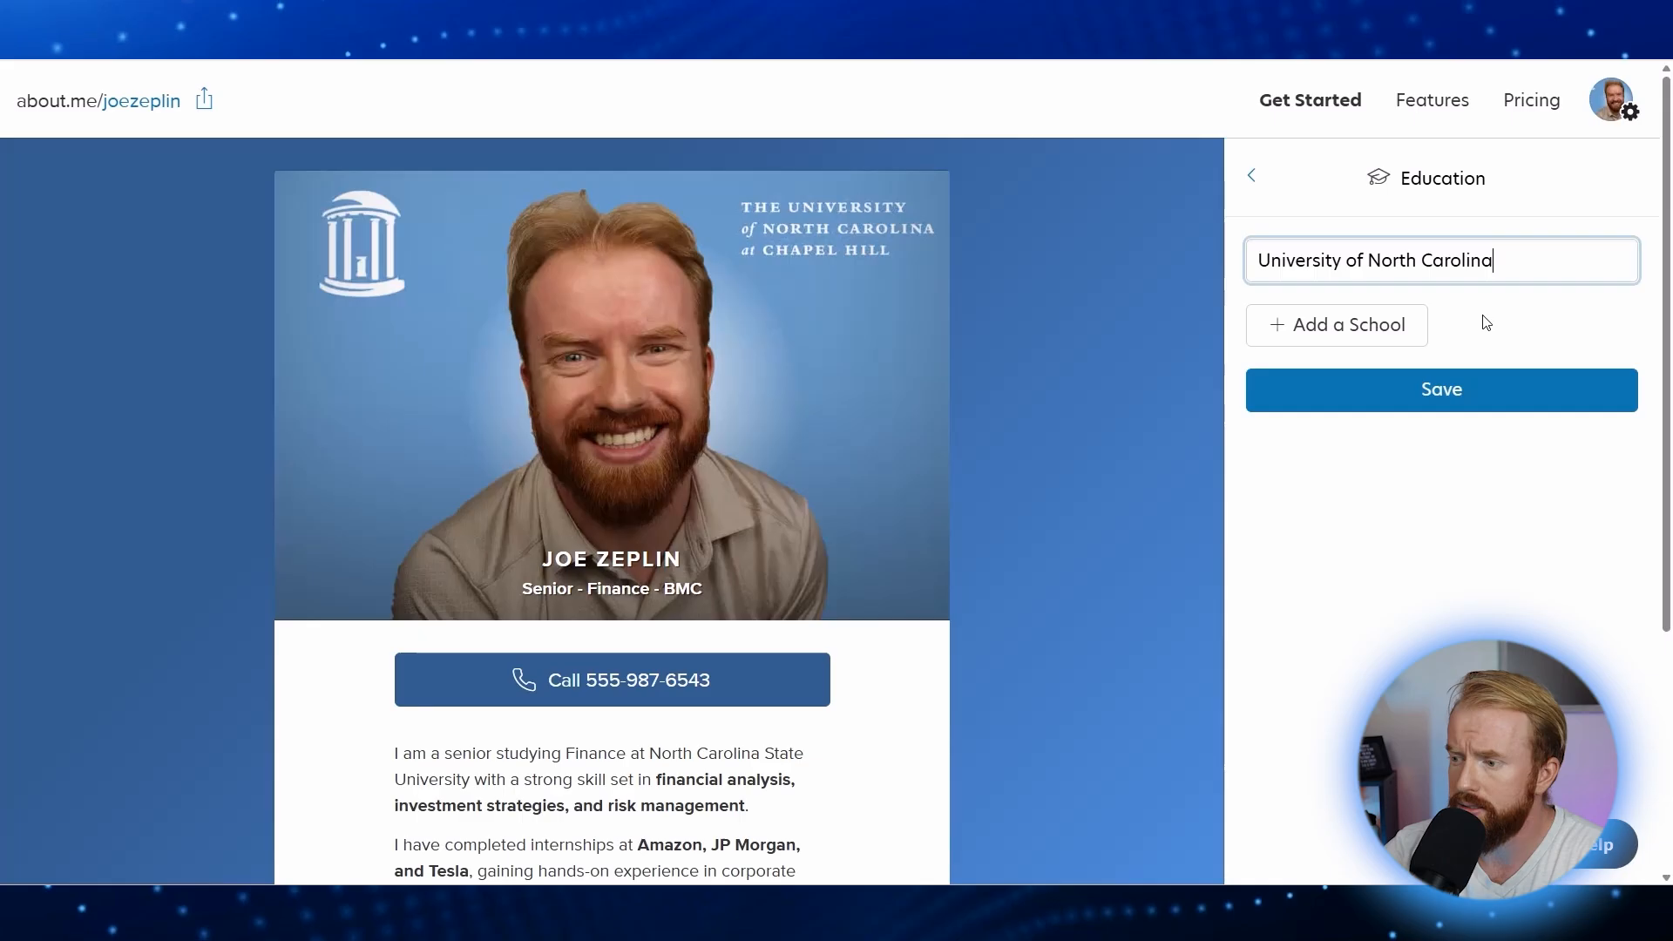
click(1451, 393)
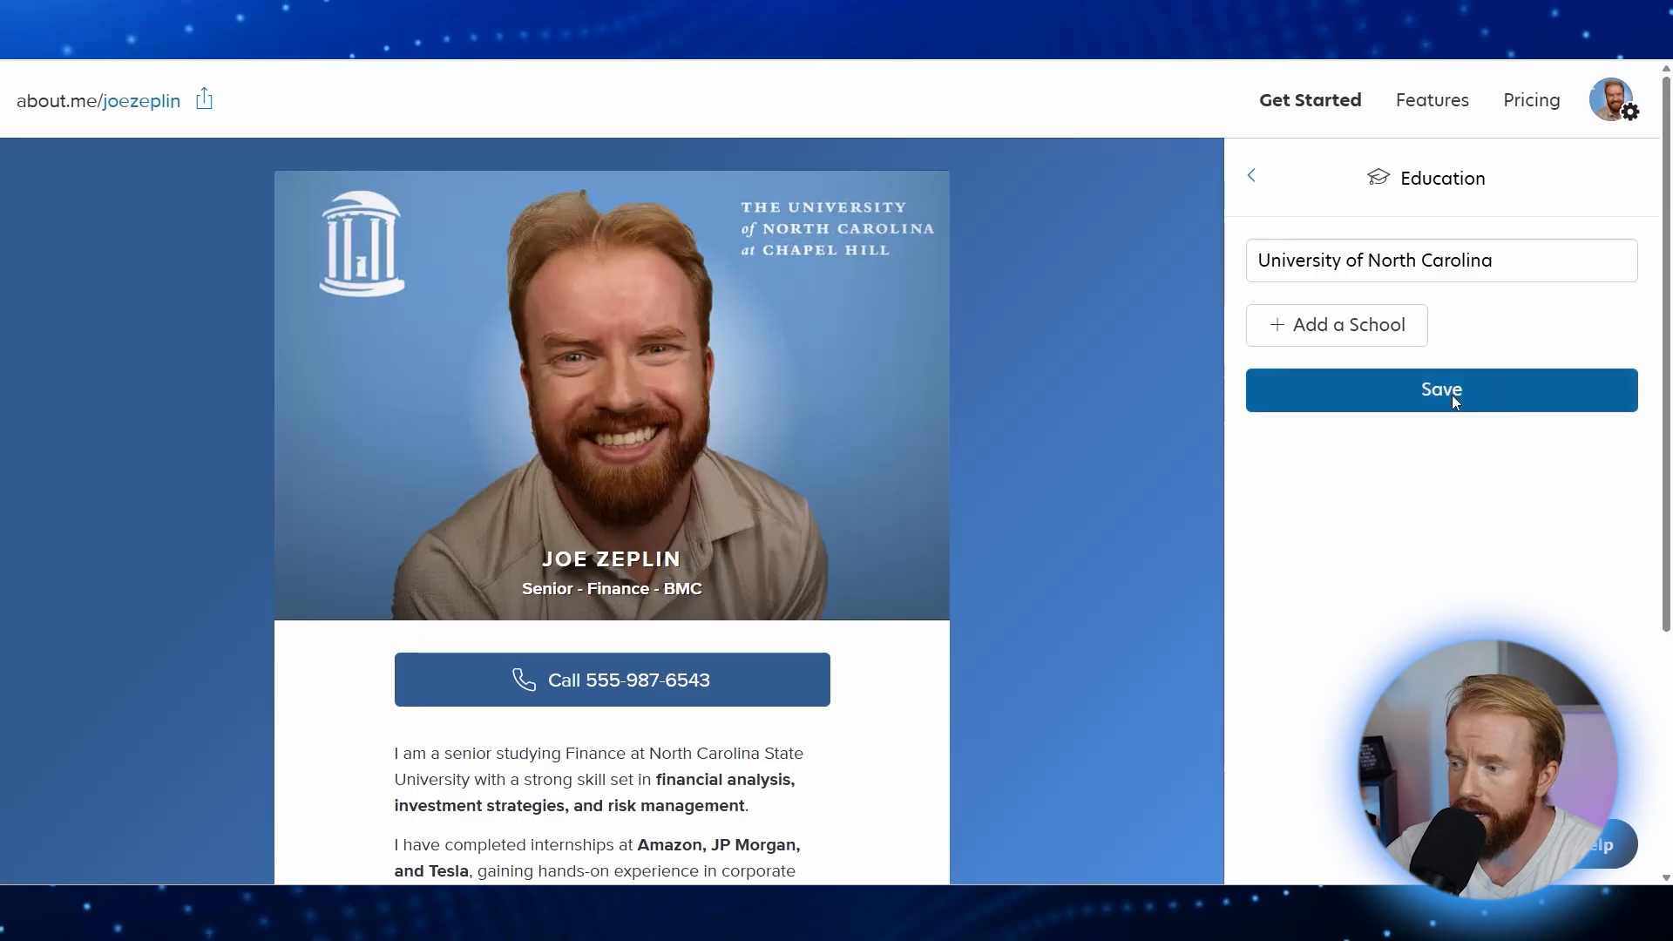
key(ctrl+minus)
key(ctrl+minus)
key(ctrl+minus)
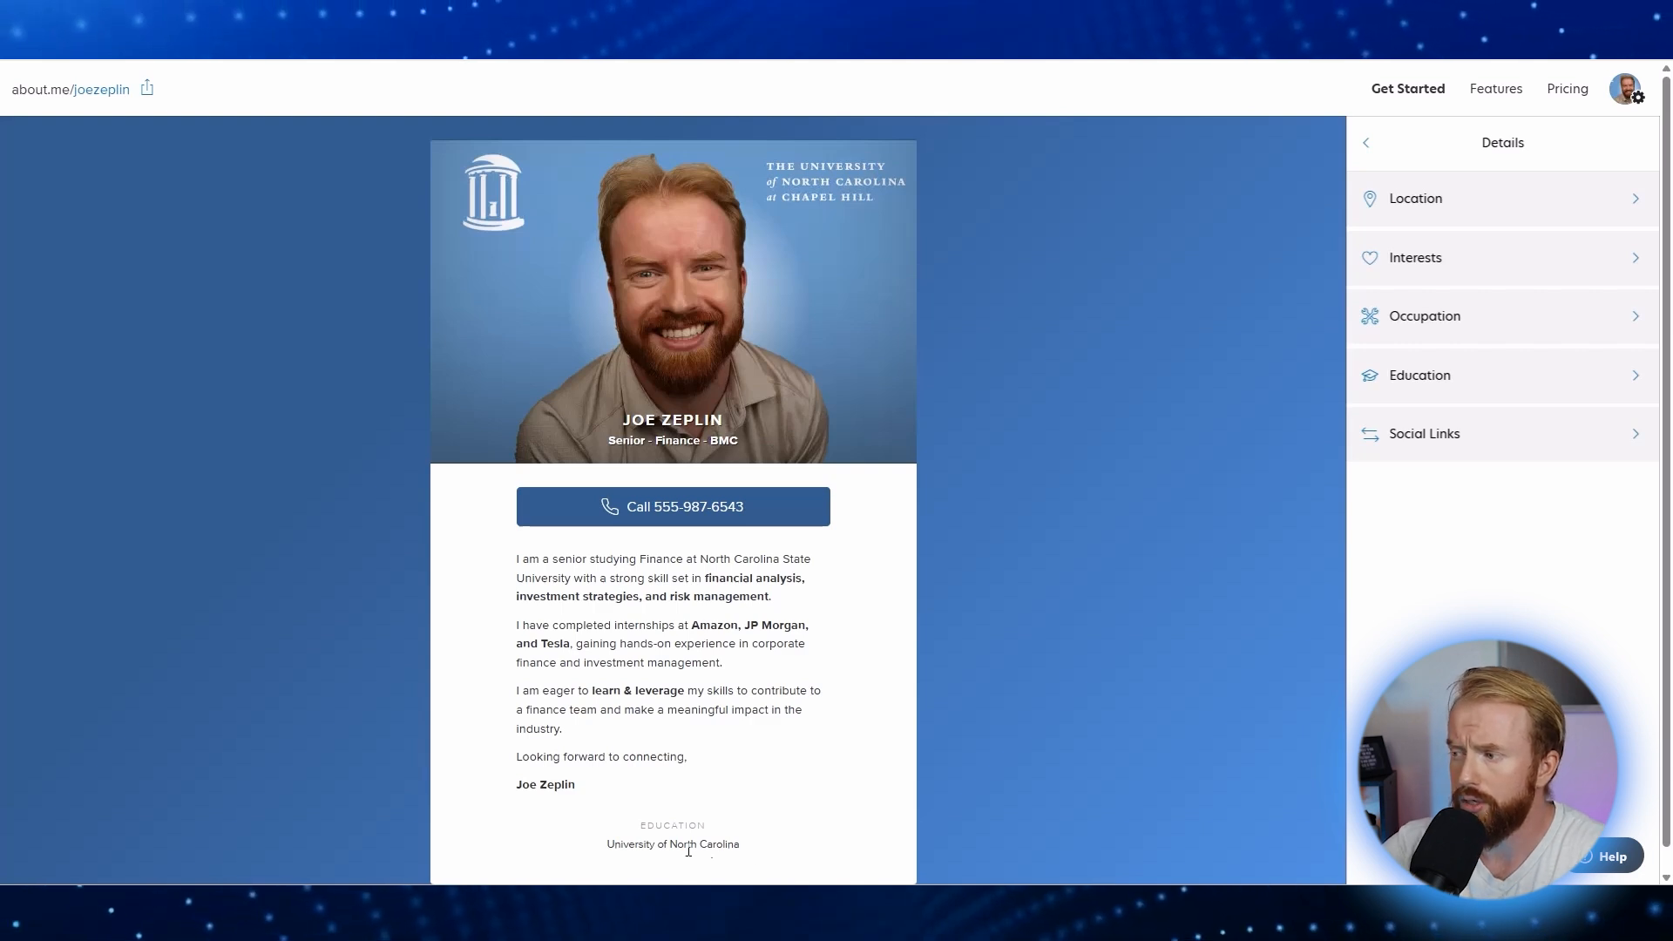
key(ctrl+plus)
key(ctrl+plus)
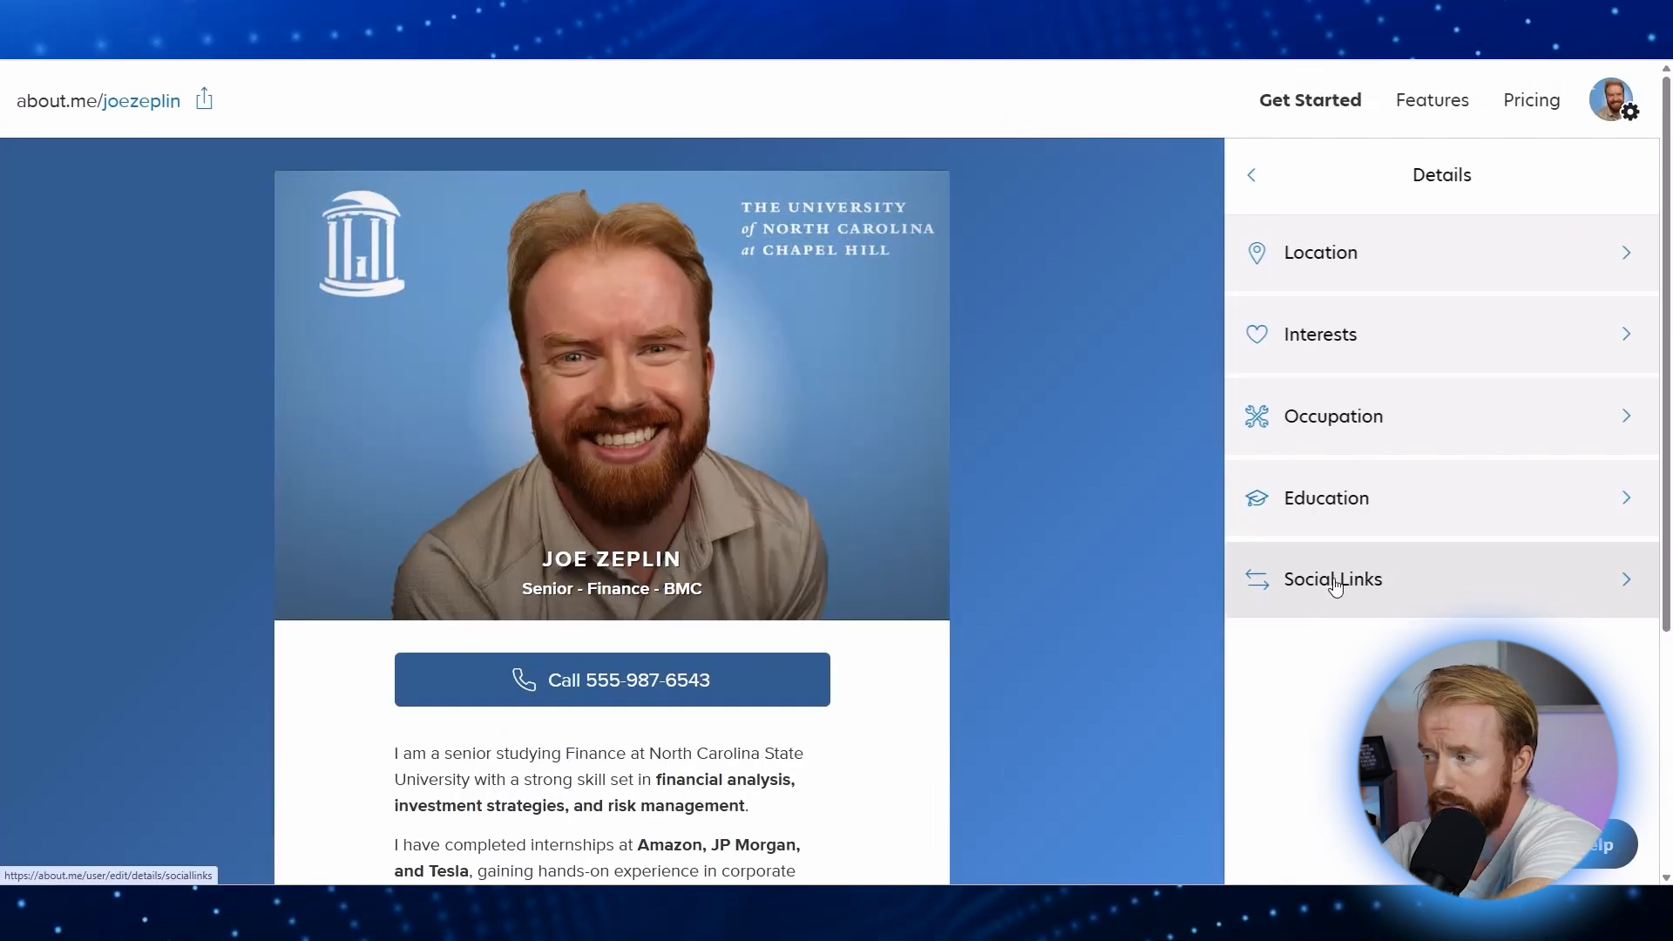
Step: Add LinkedIn as a social link with the pasted profile URL and save it
click(1281, 579)
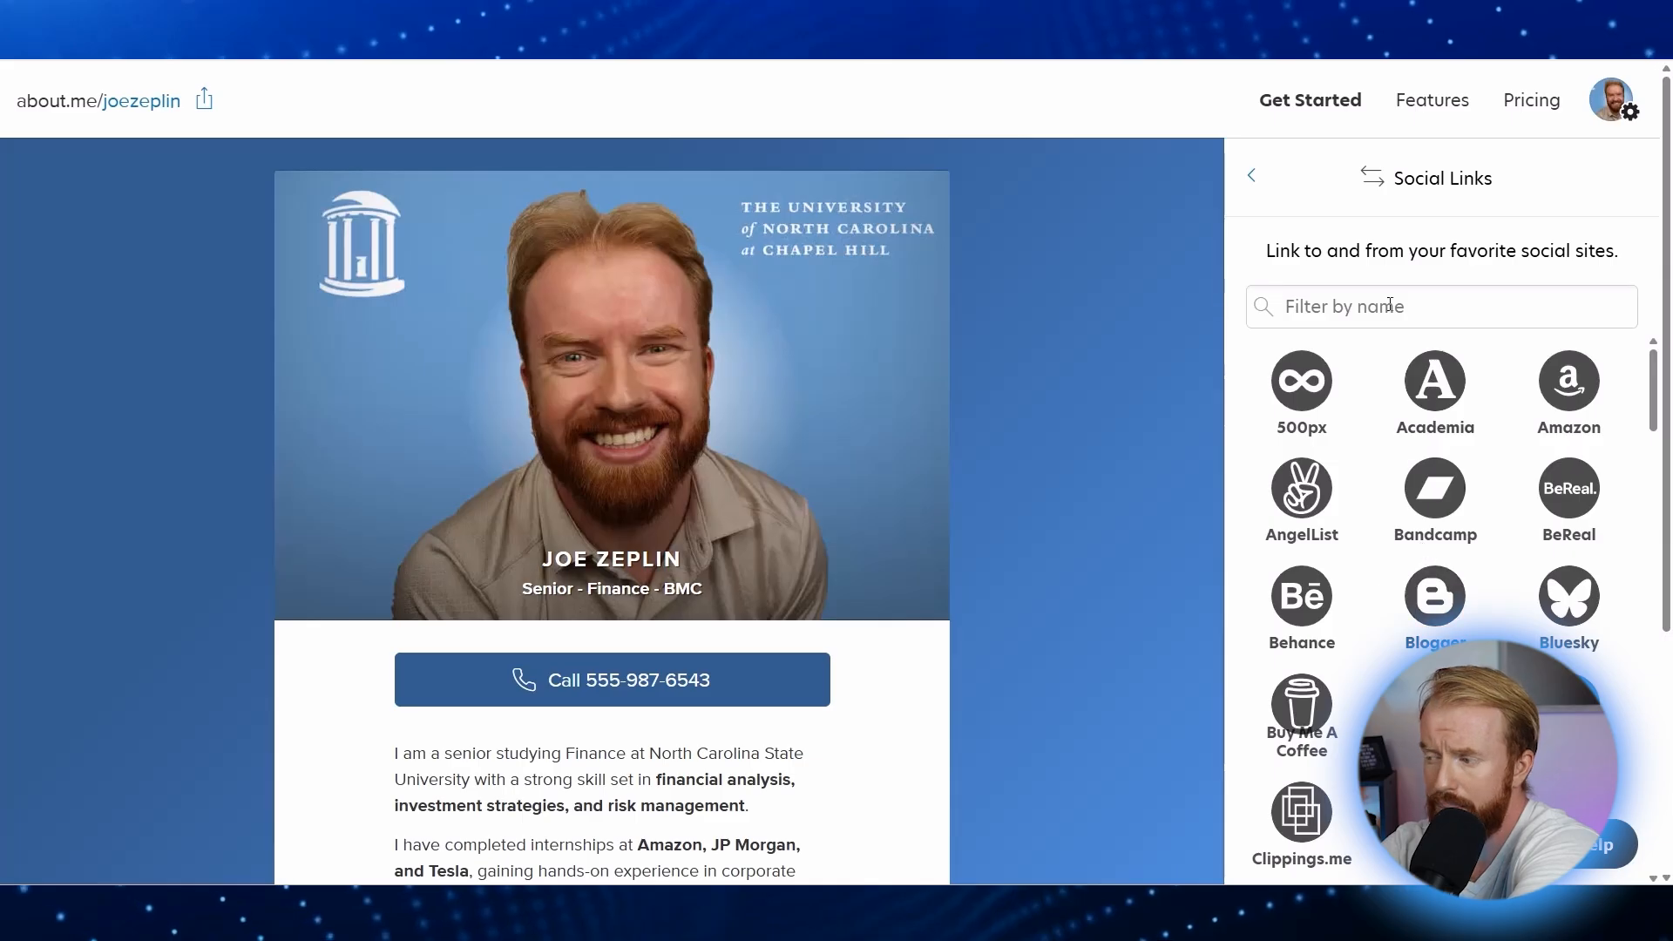
click(1558, 305)
text(linked)
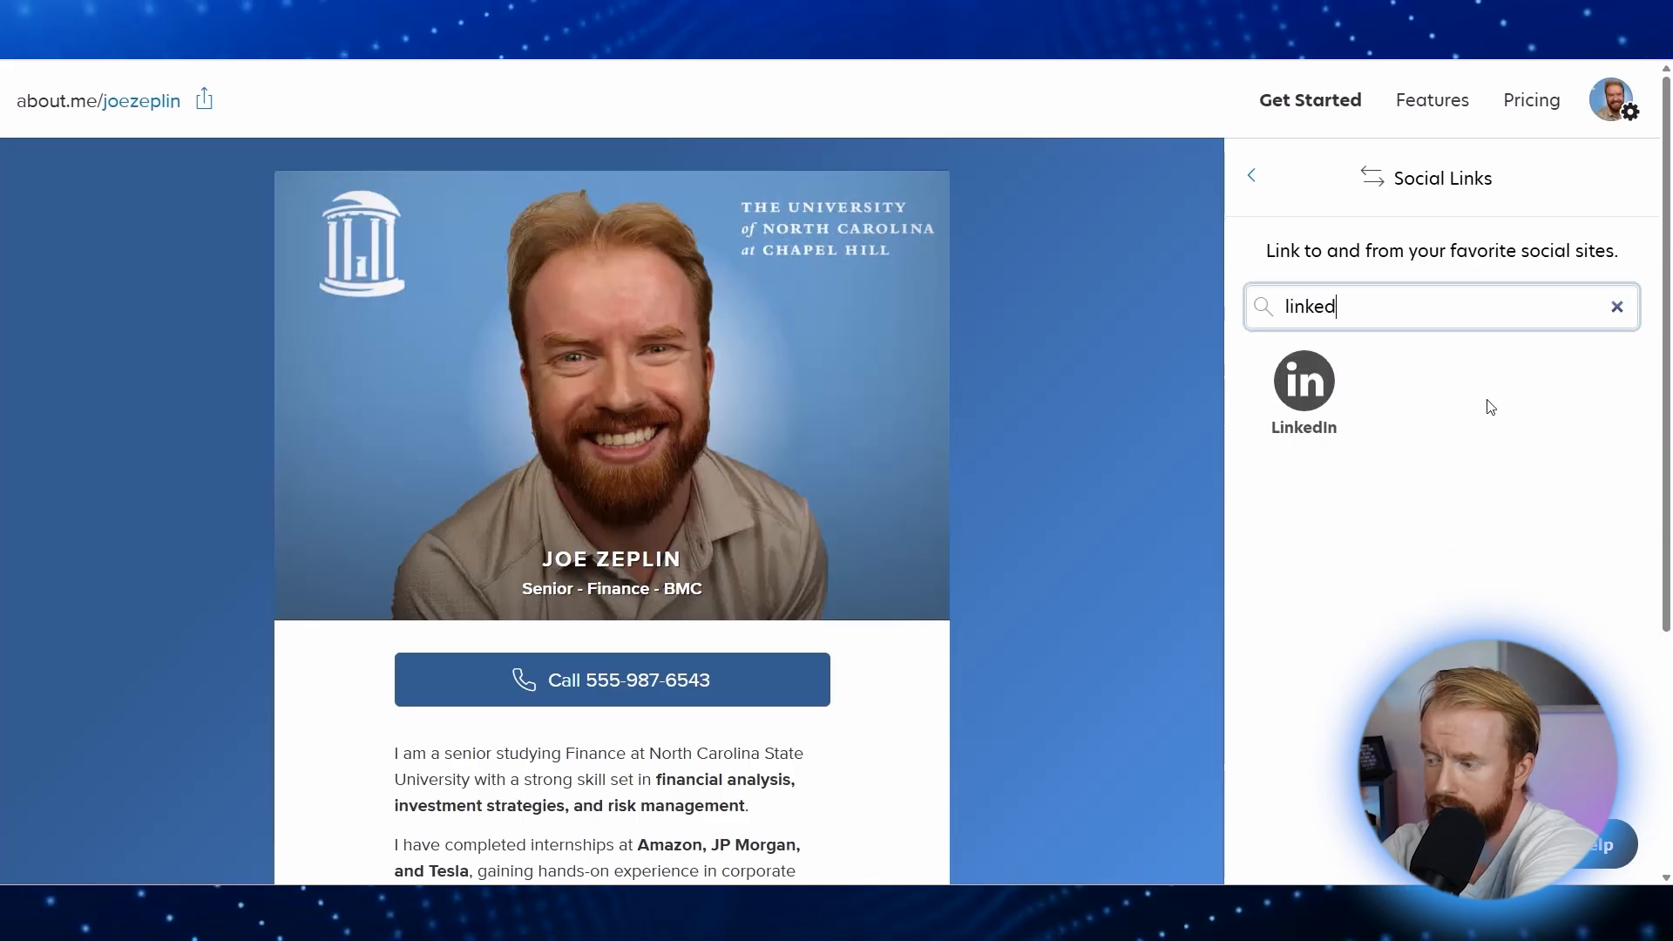
click(1315, 382)
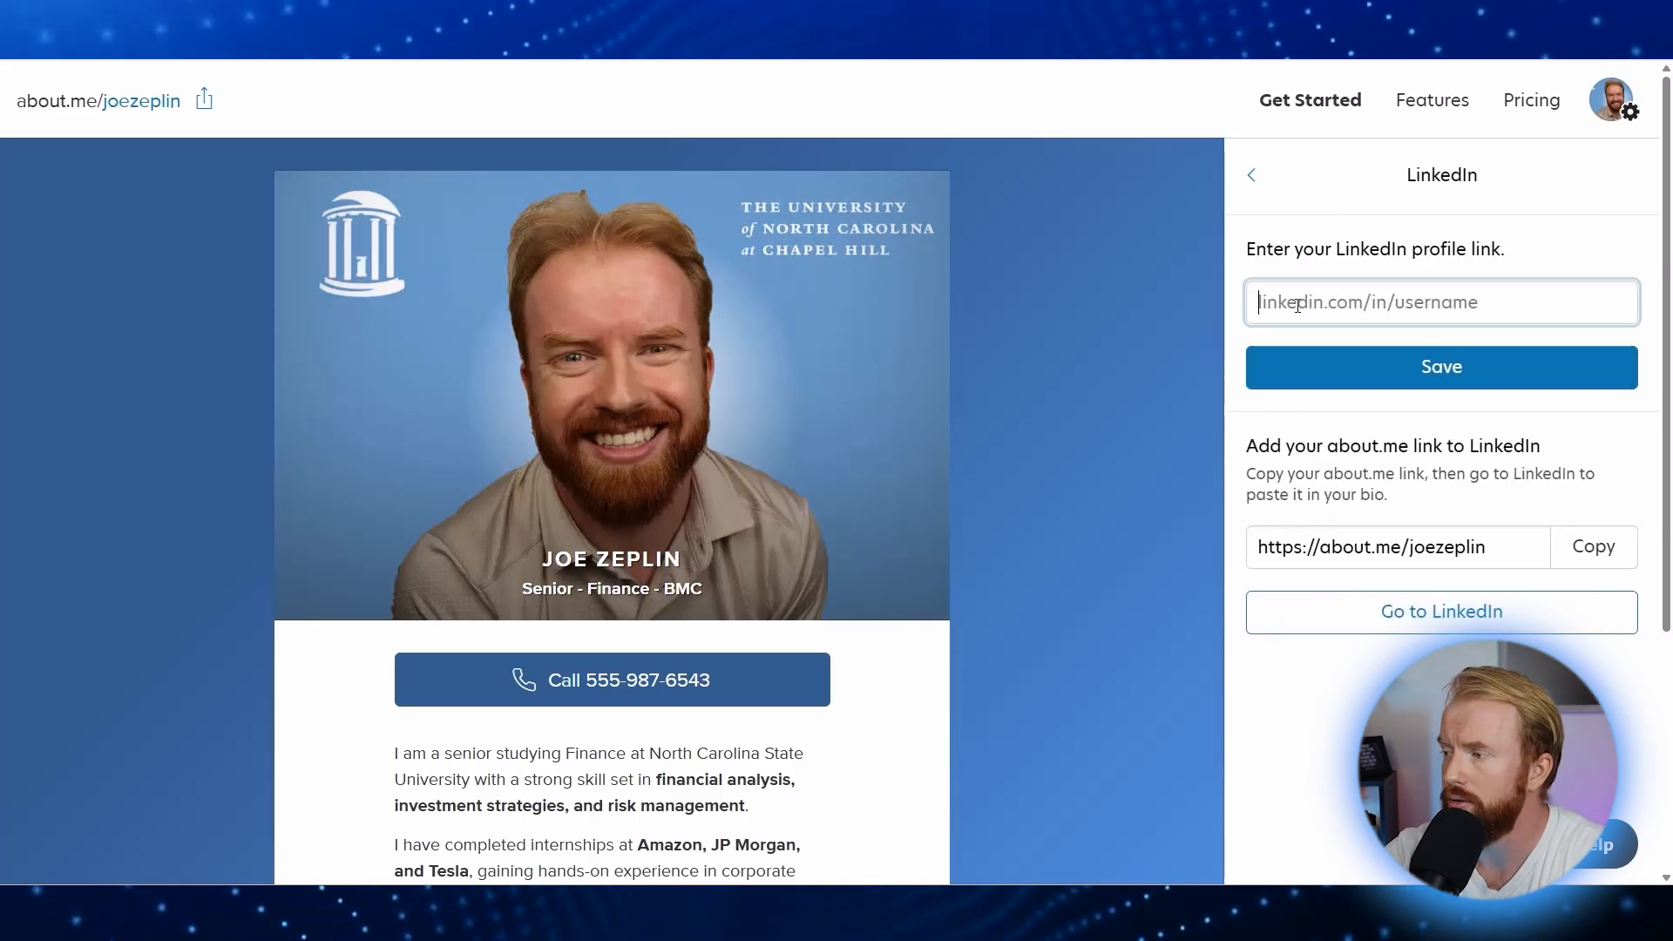
click(1411, 369)
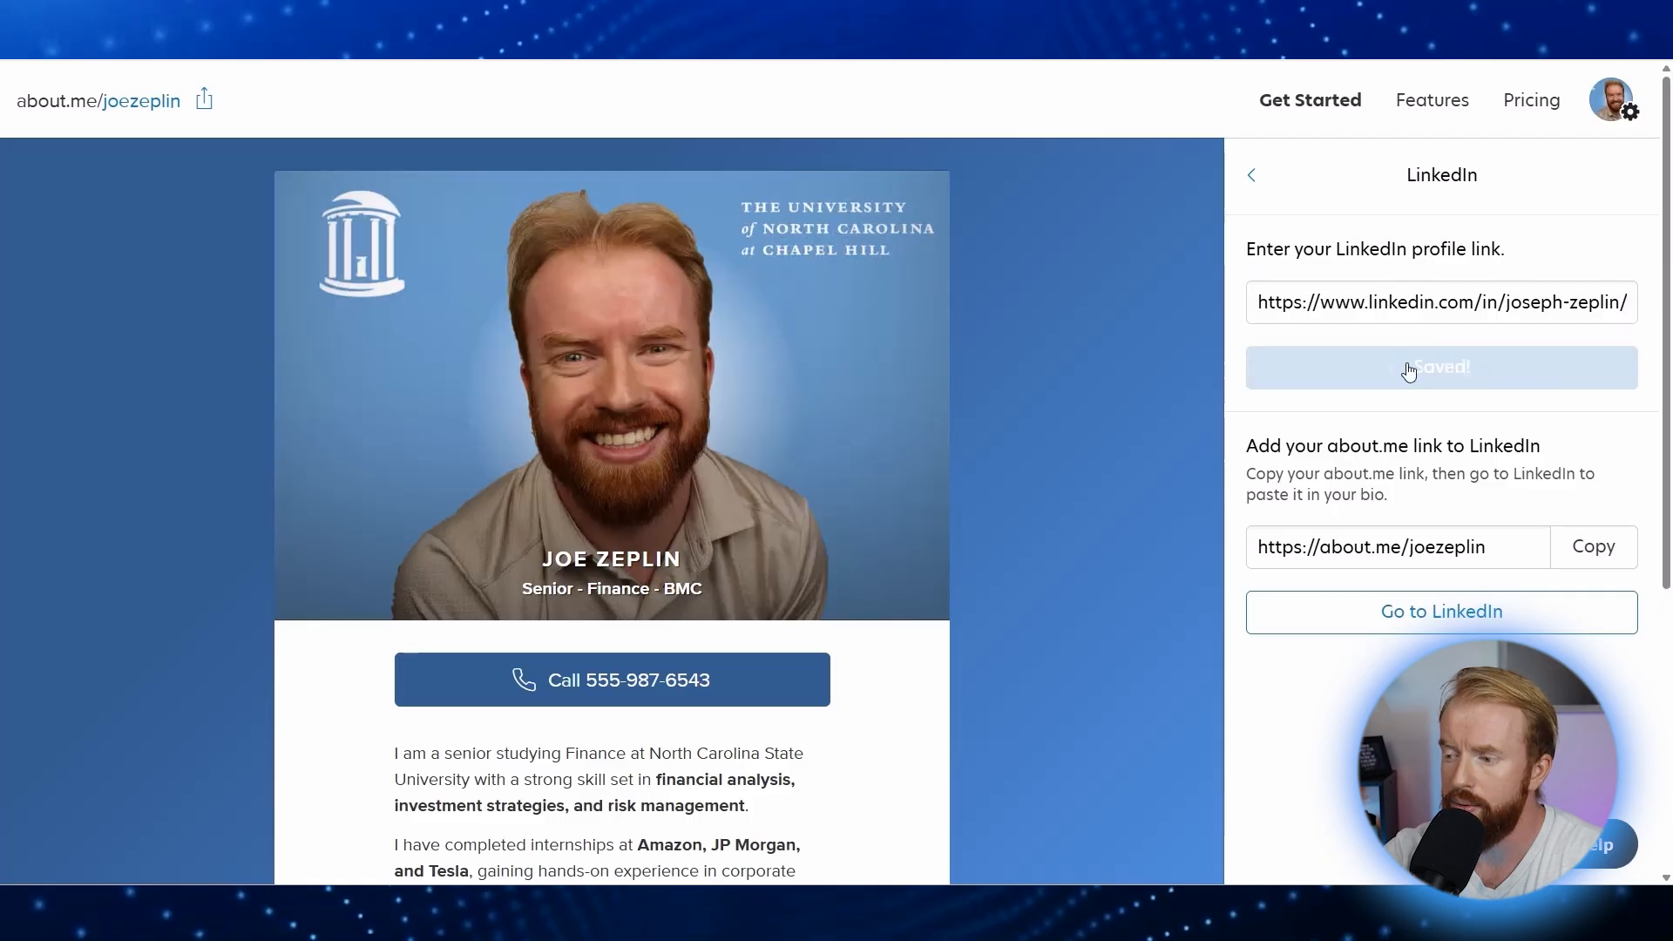
Step: Open the LinkedIn icon on the profile card to test the link
key(ctrl+minus)
scroll(714, 767, down, 1)
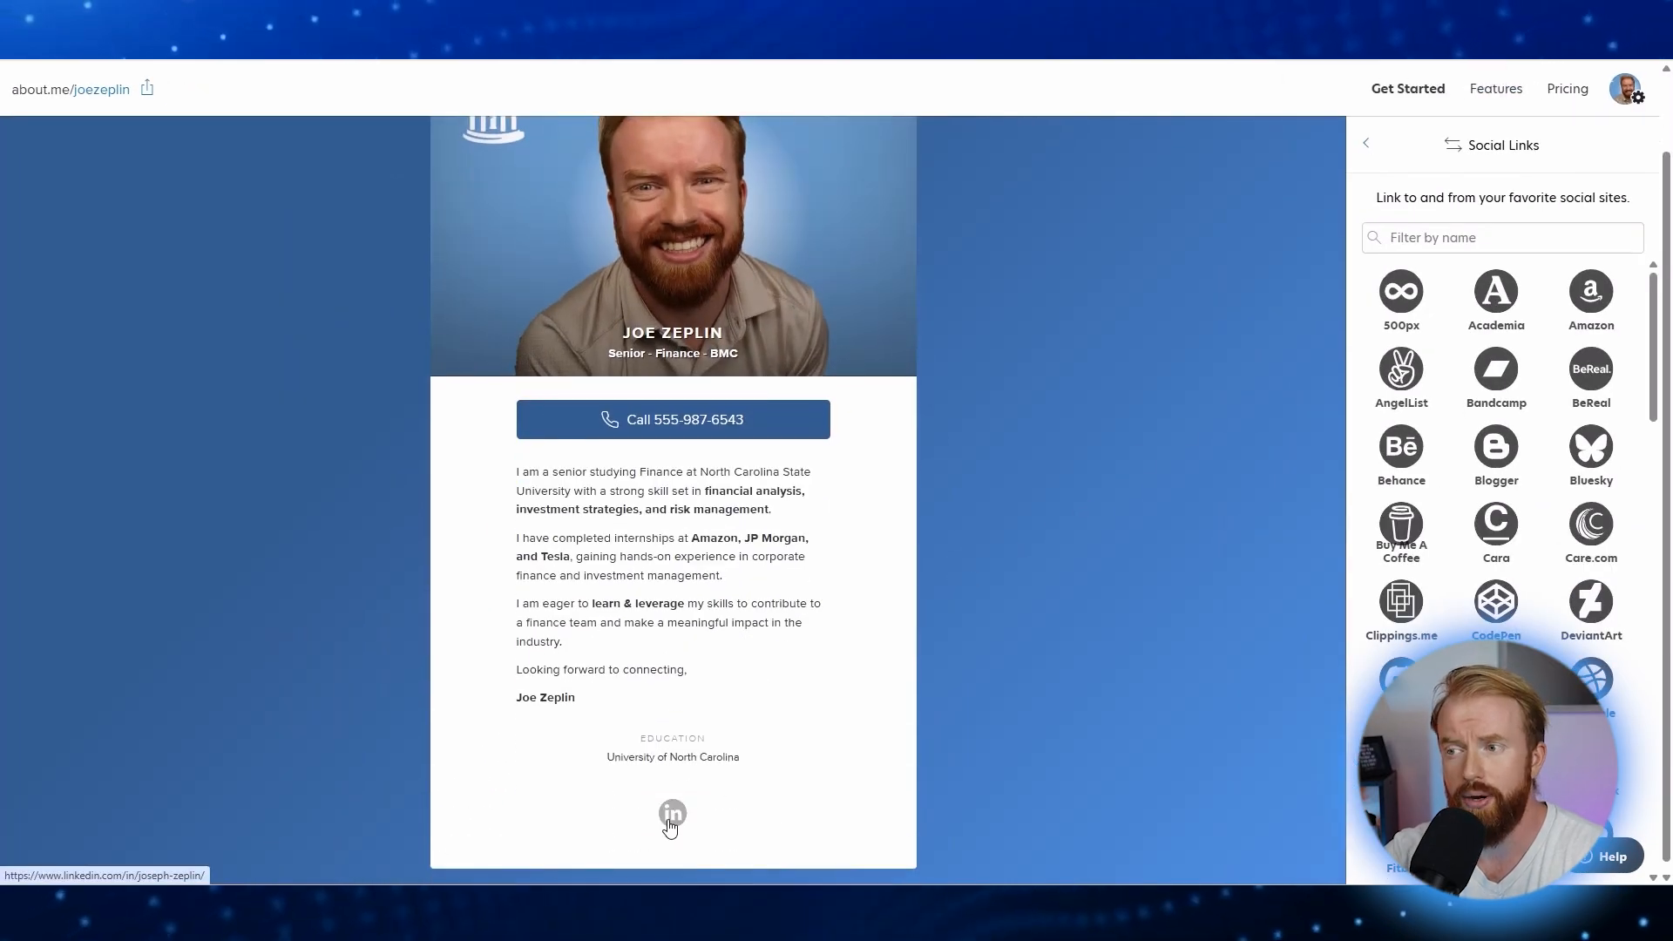
click(672, 814)
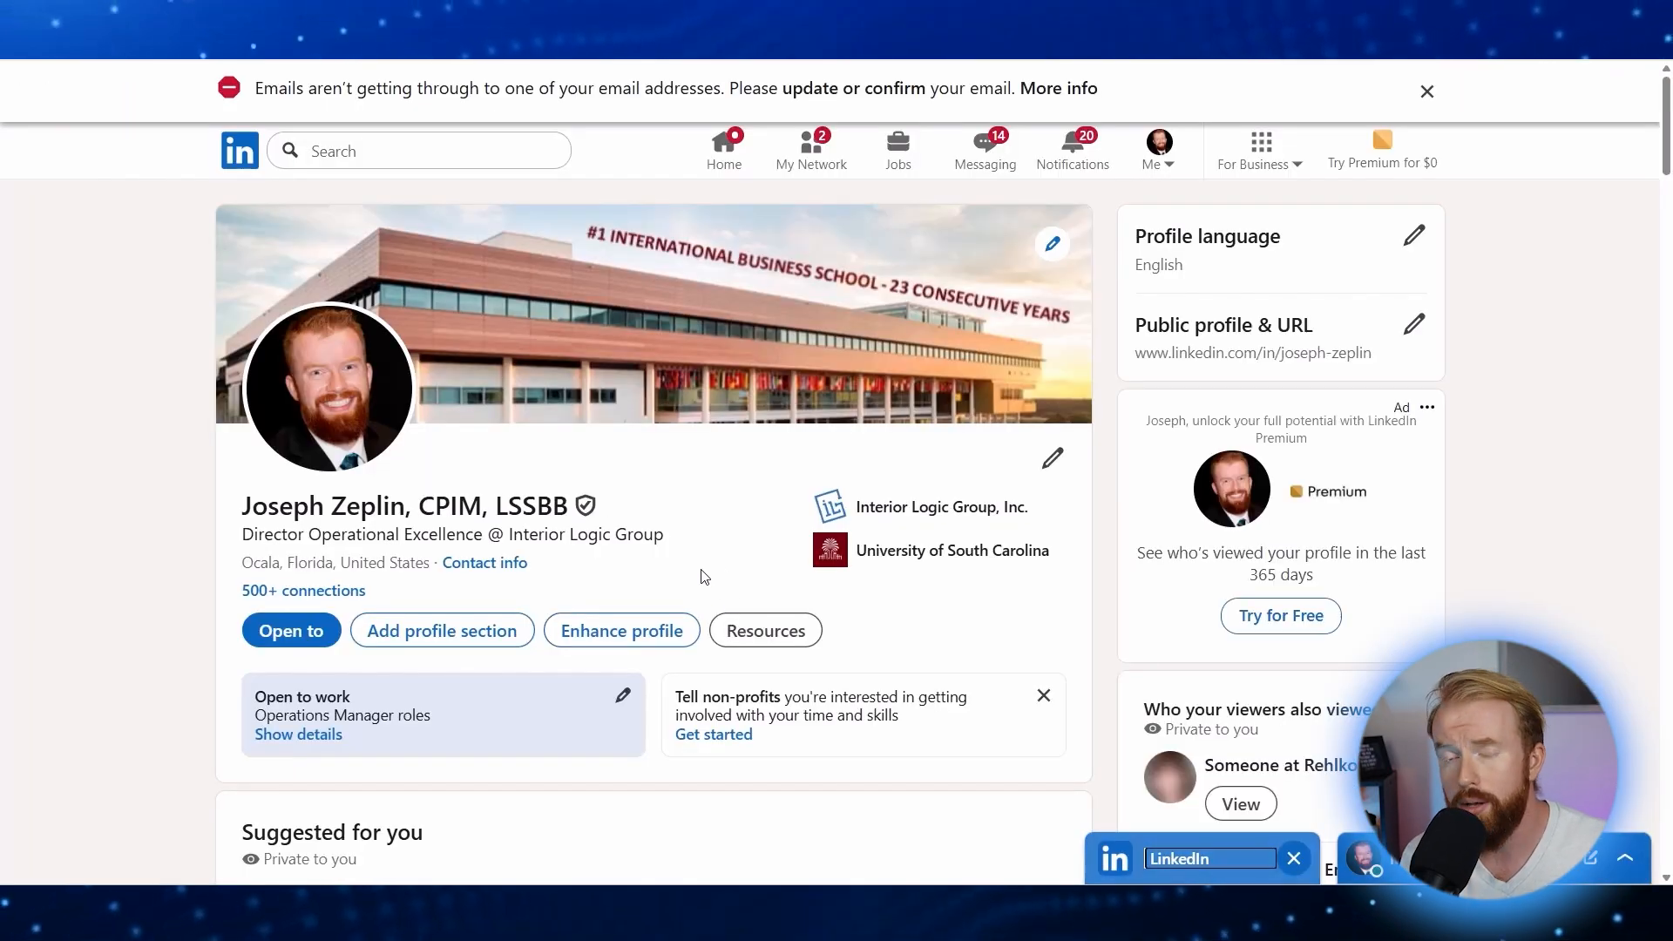
Step: Go back from the LinkedIn profile to the about.me Social Links panel
key(ctrl+plus)
key(ctrl+plus)
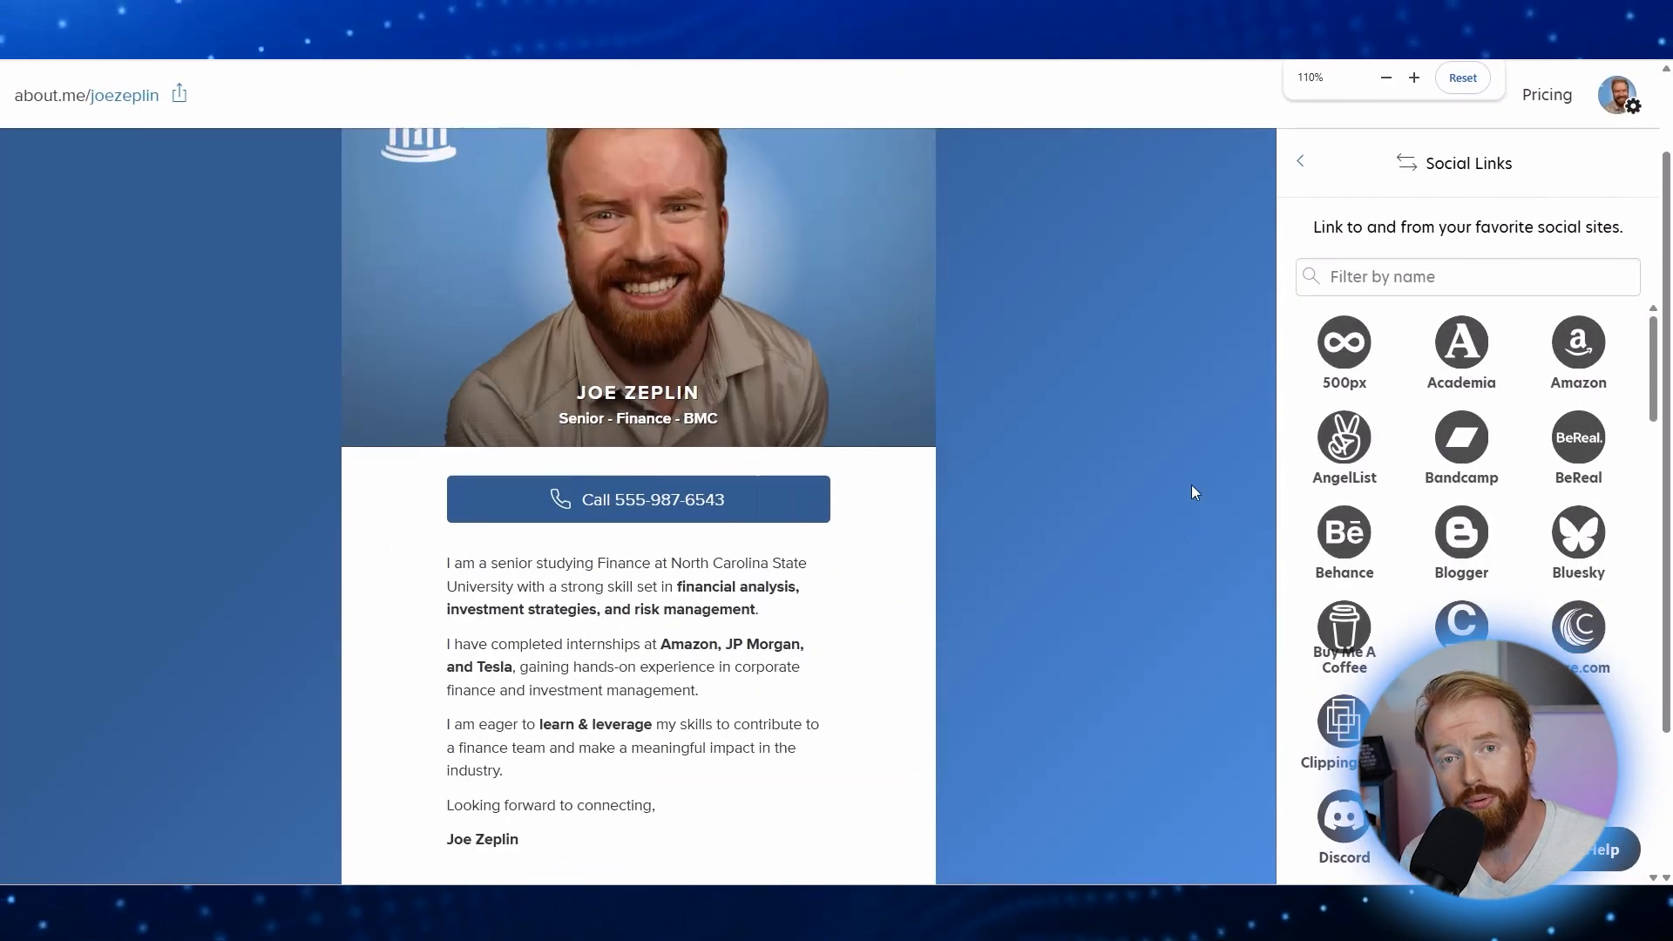
scroll(1188, 466, up, 2)
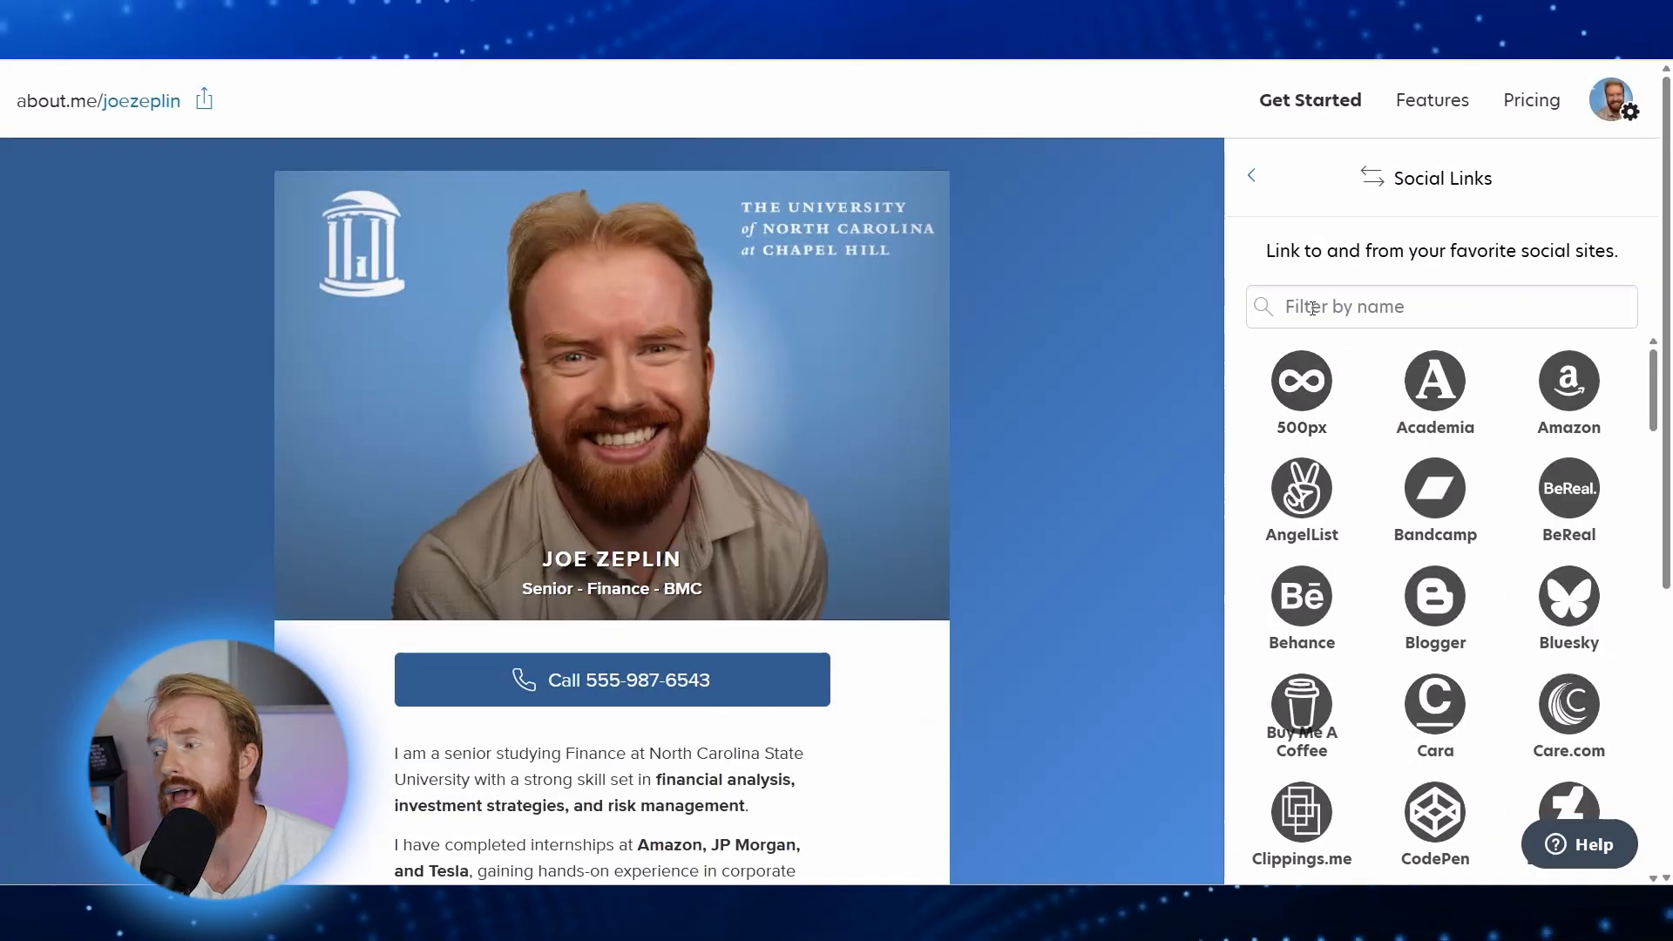
Step: Try searching social sites for 'resume', 'attachment' and 'pdf', then select Clippings.me instead
click(1311, 307)
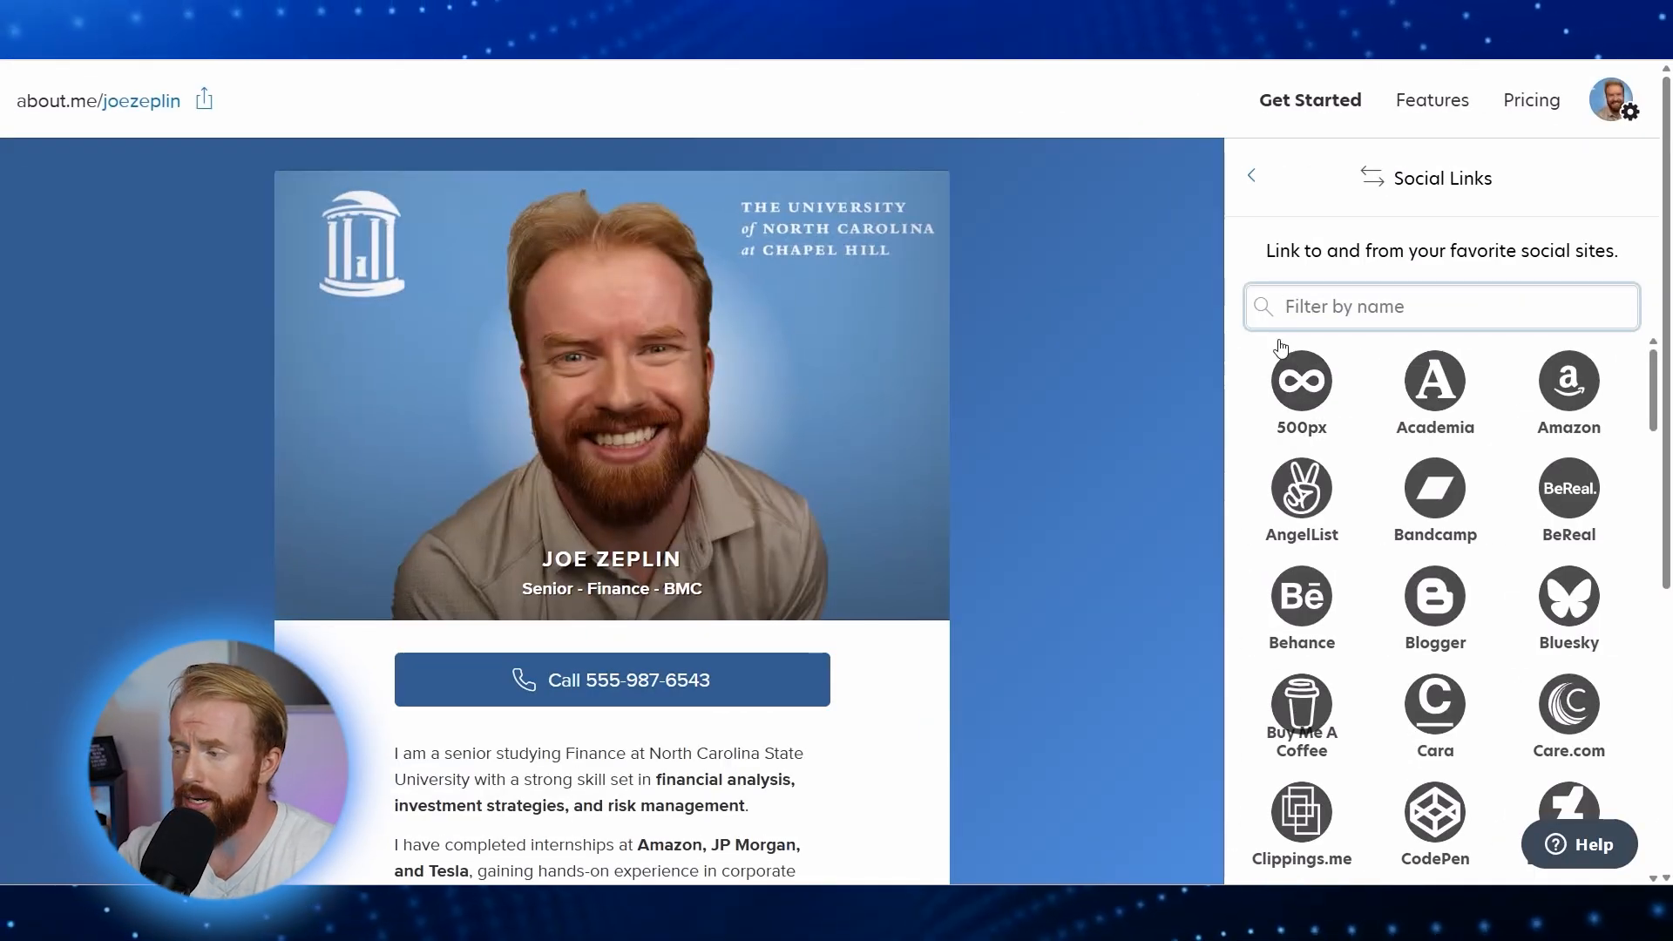
text(resume)
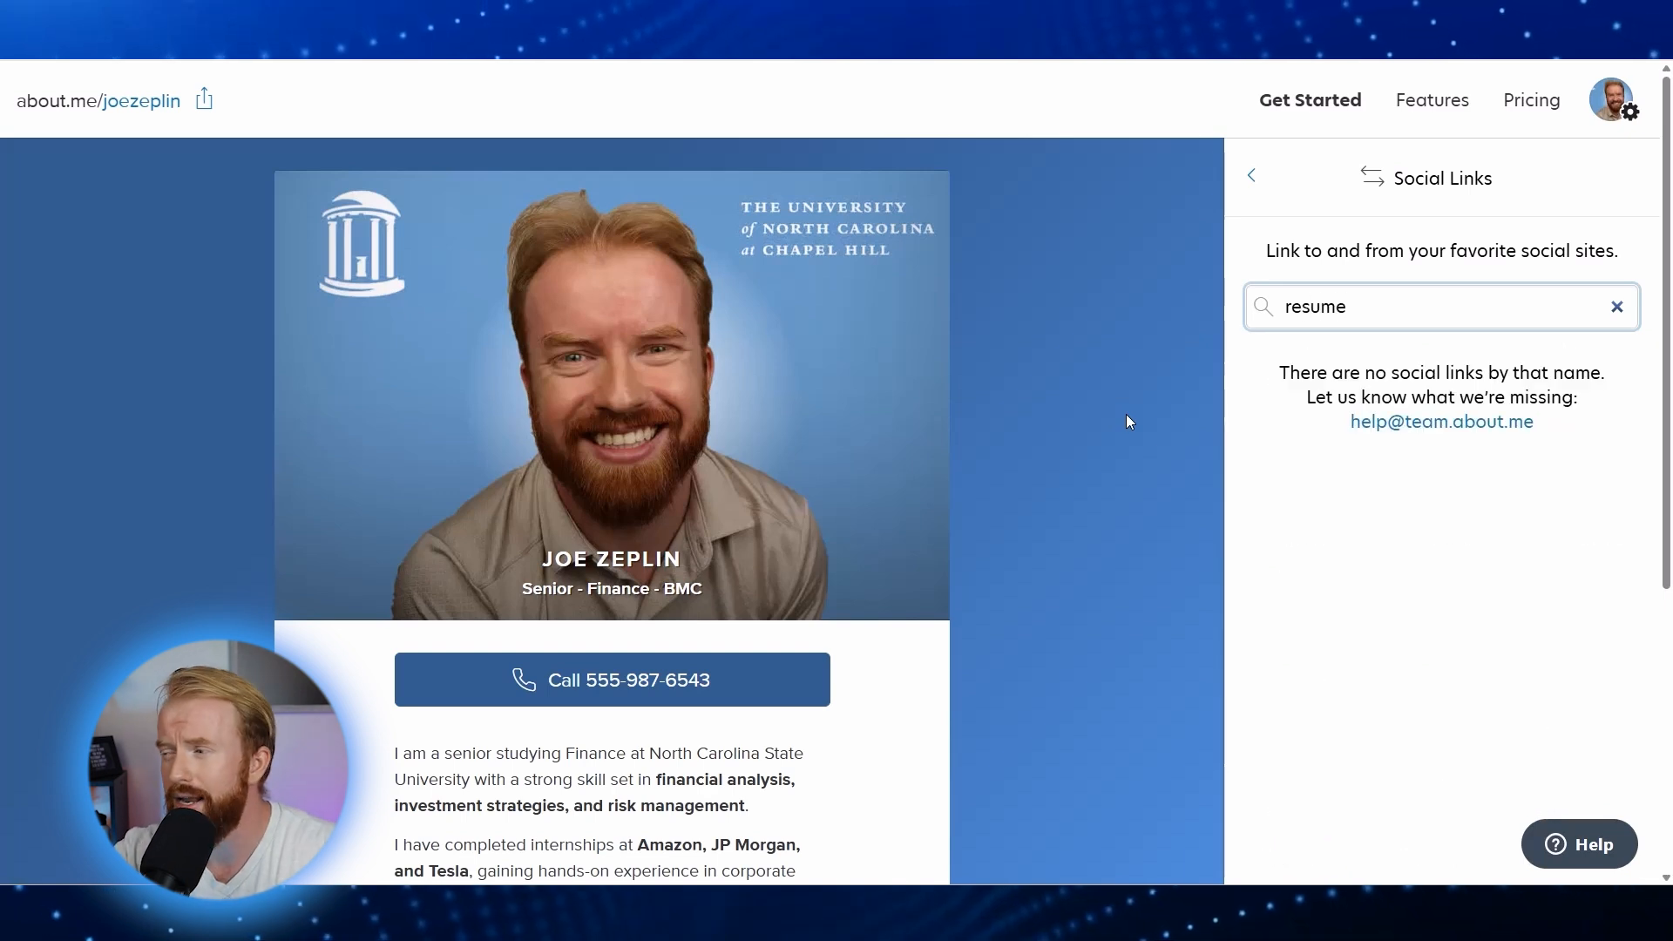
key(ctrl+a)
text(attachment)
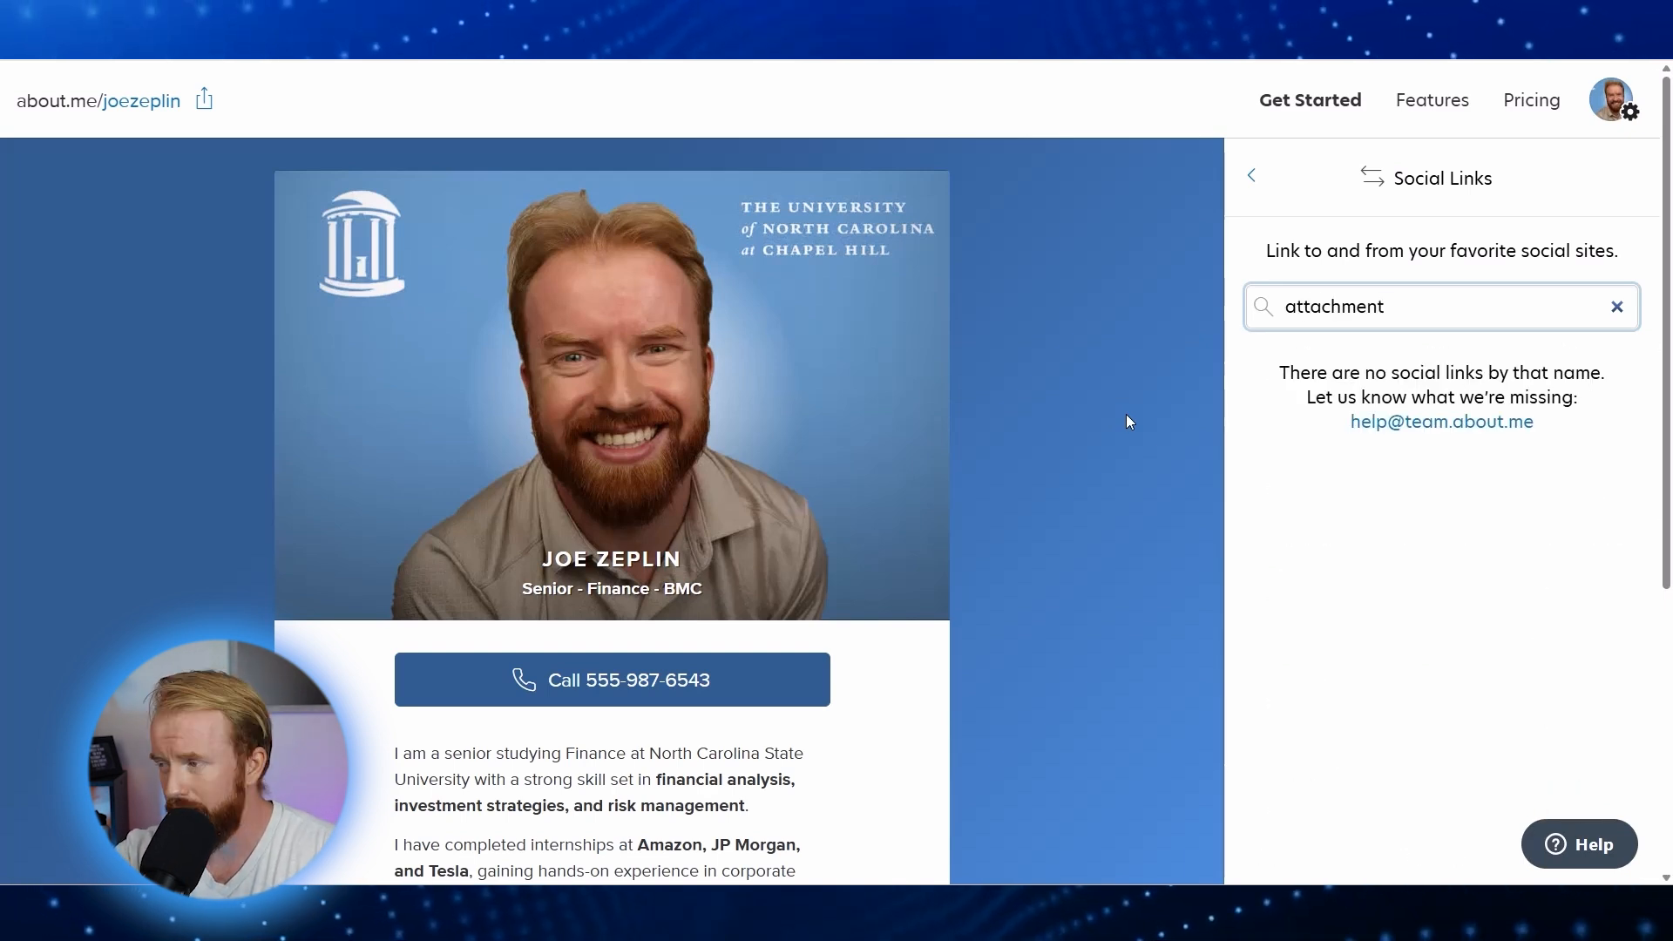
key(BackSpace)
key(BackSpace)
key(BackSpace)
key(BackSpace)
key(BackSpace)
key(BackSpace)
key(BackSpace)
key(BackSpace)
key(BackSpace)
key(BackSpace)
text(pdf)
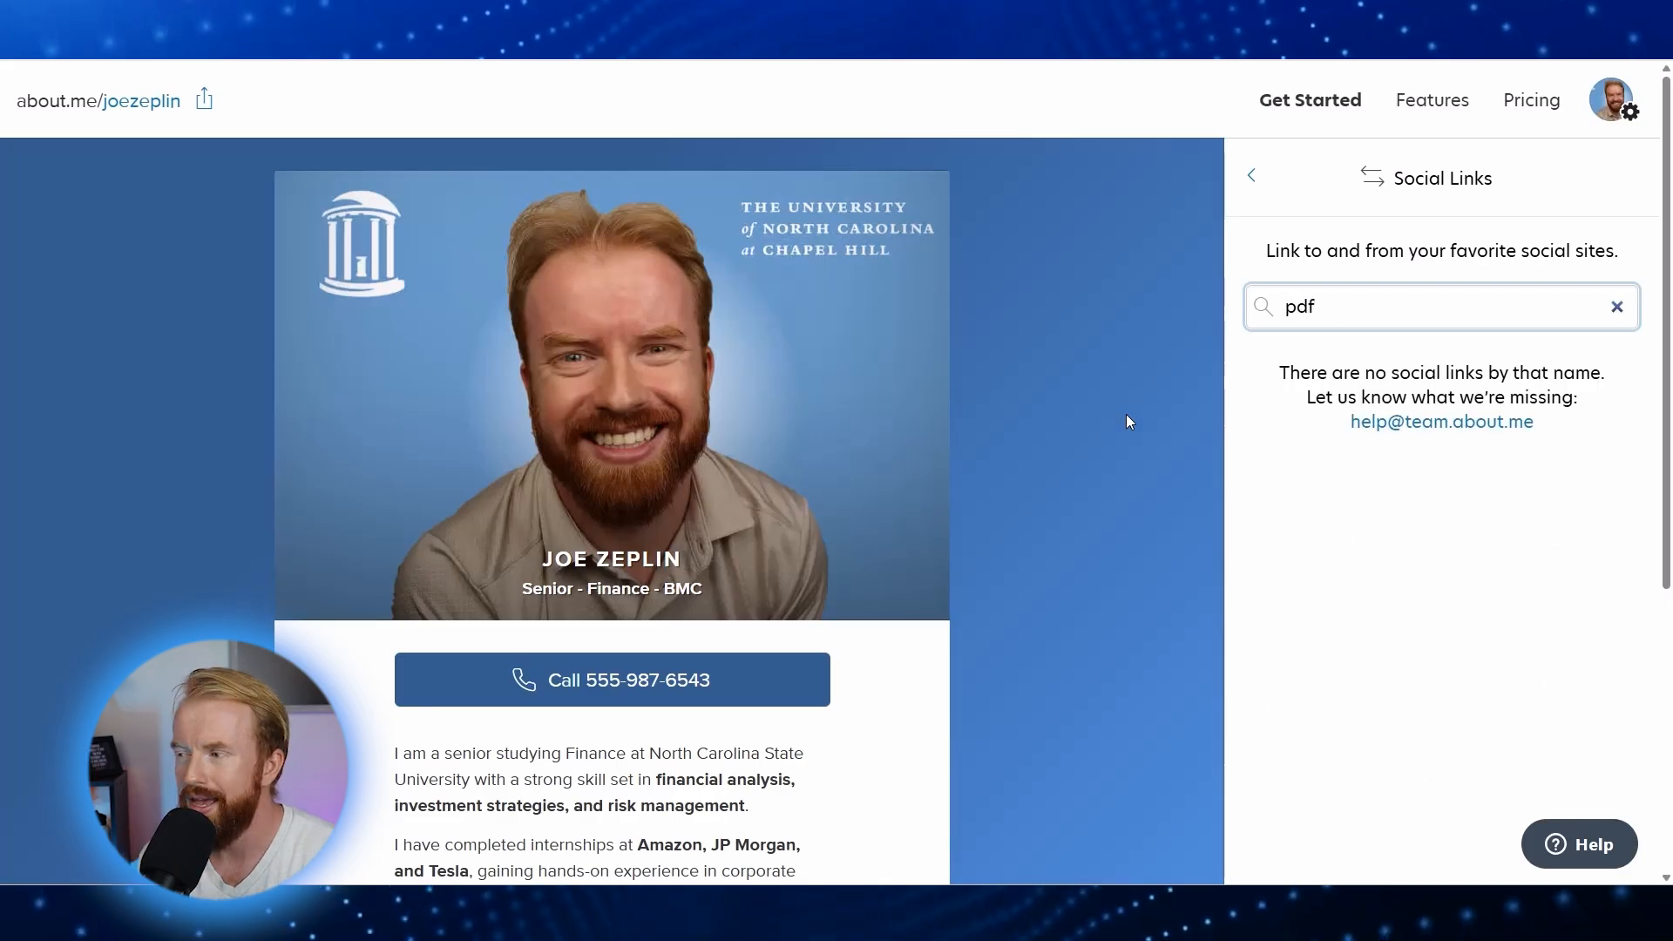
key(BackSpace)
key(BackSpace)
key(BackSpace)
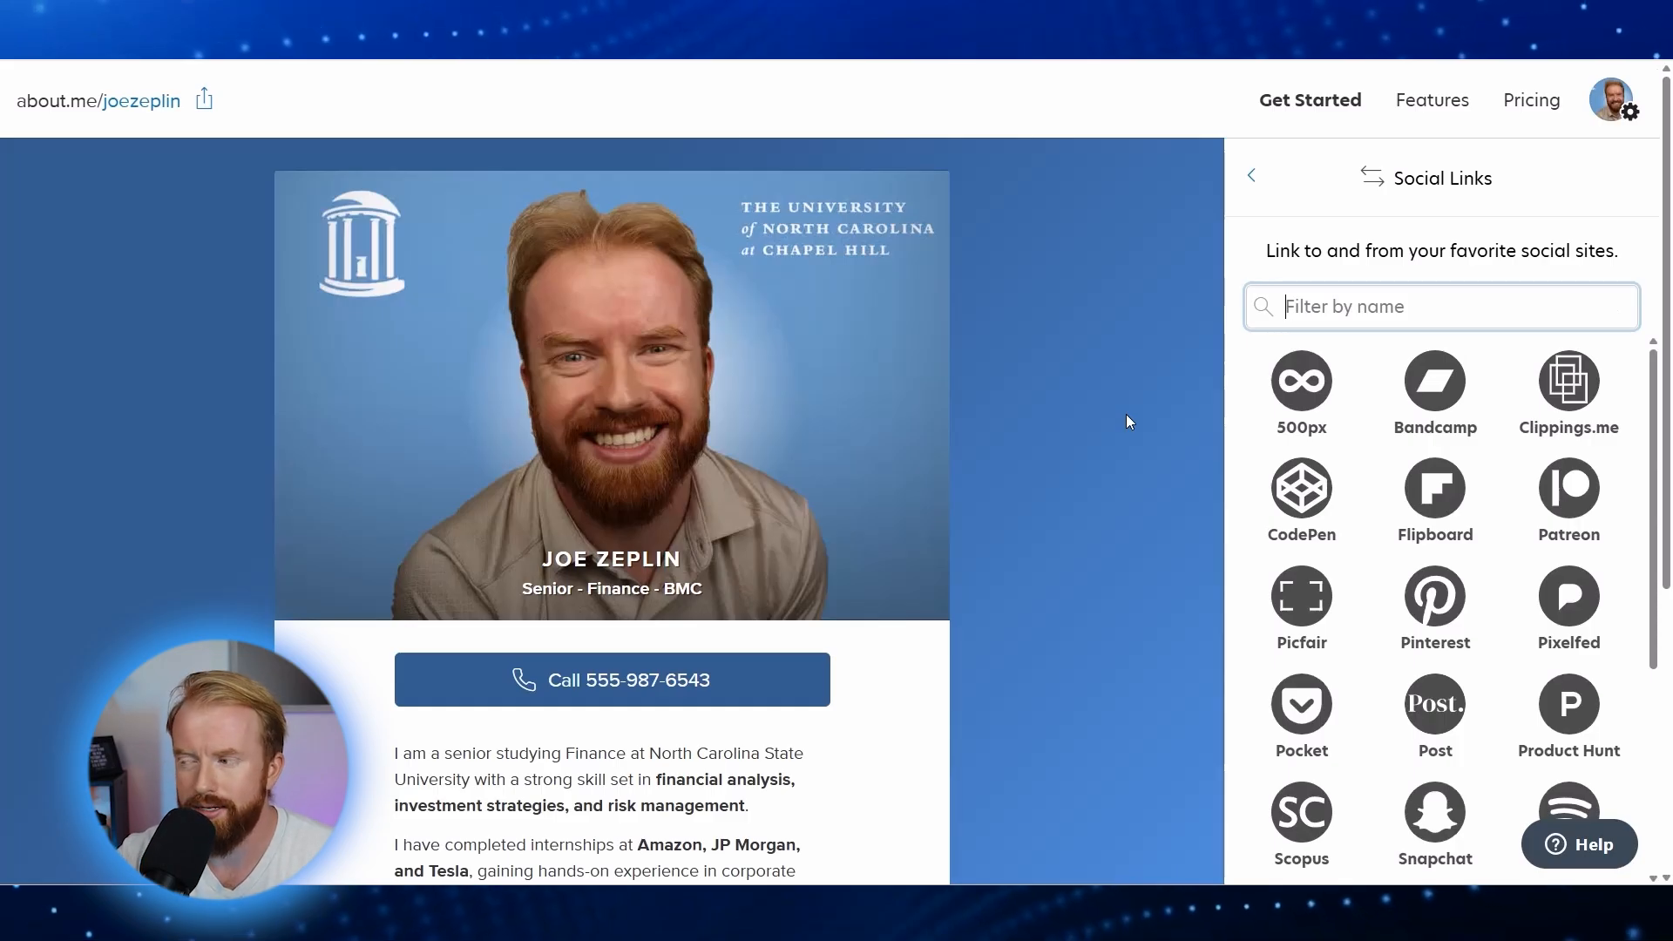
scroll(1386, 557, down, 5)
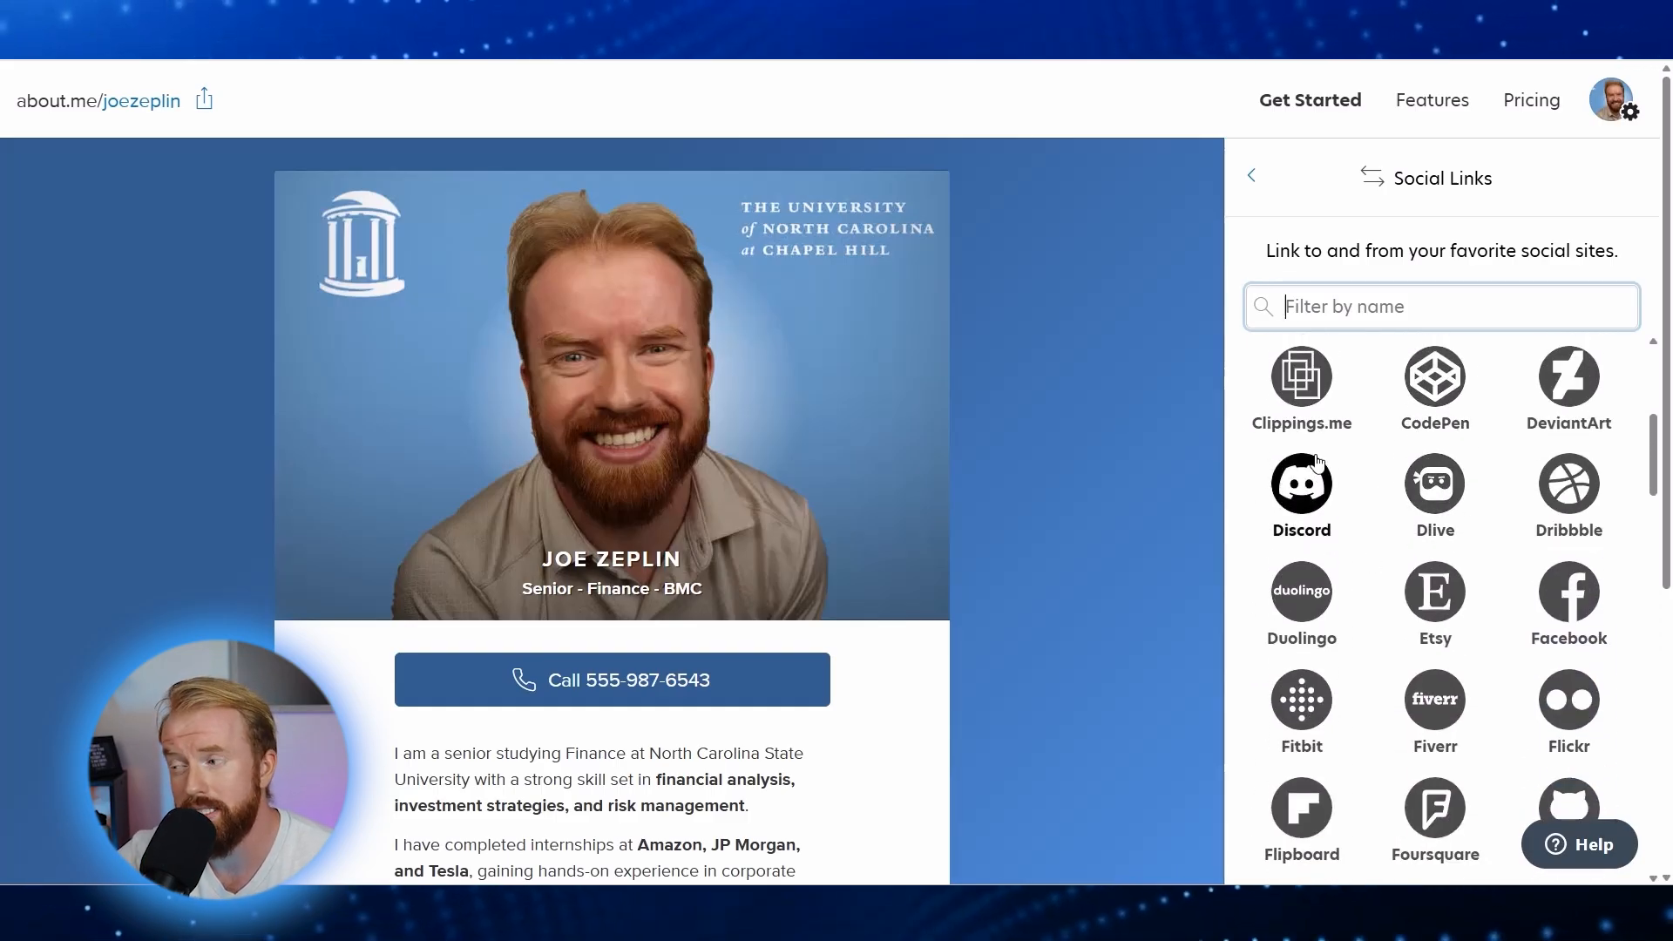
click(1301, 376)
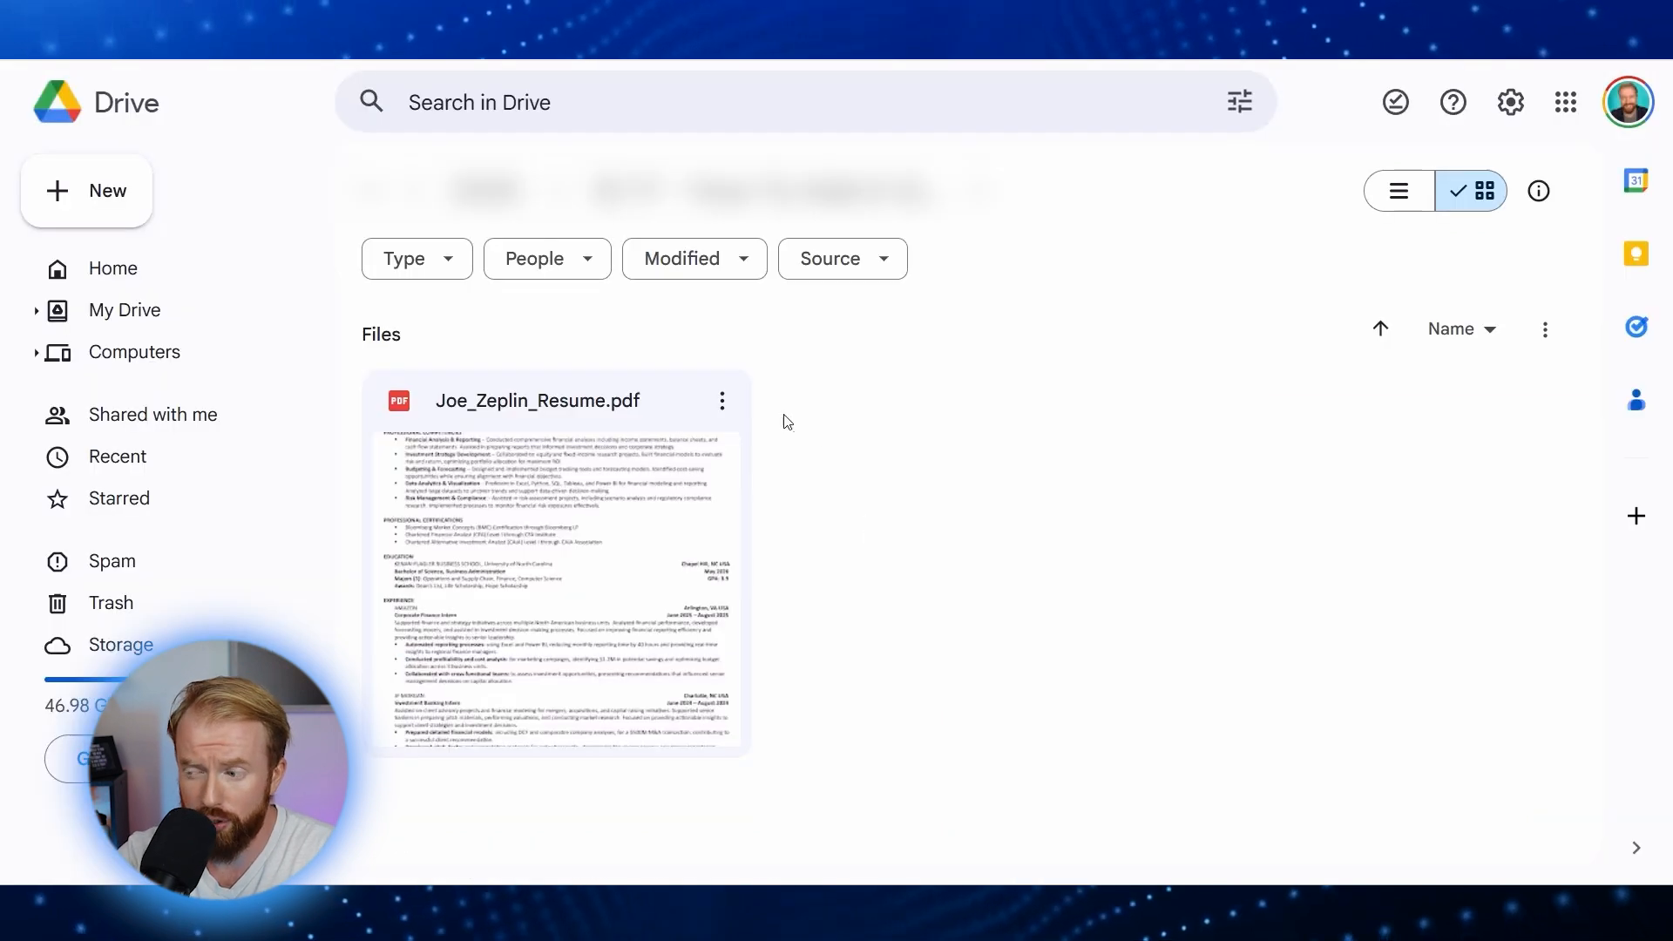
Step: Copy the resume PDF's Google Drive share link and save it as the Clippings.me link
click(721, 401)
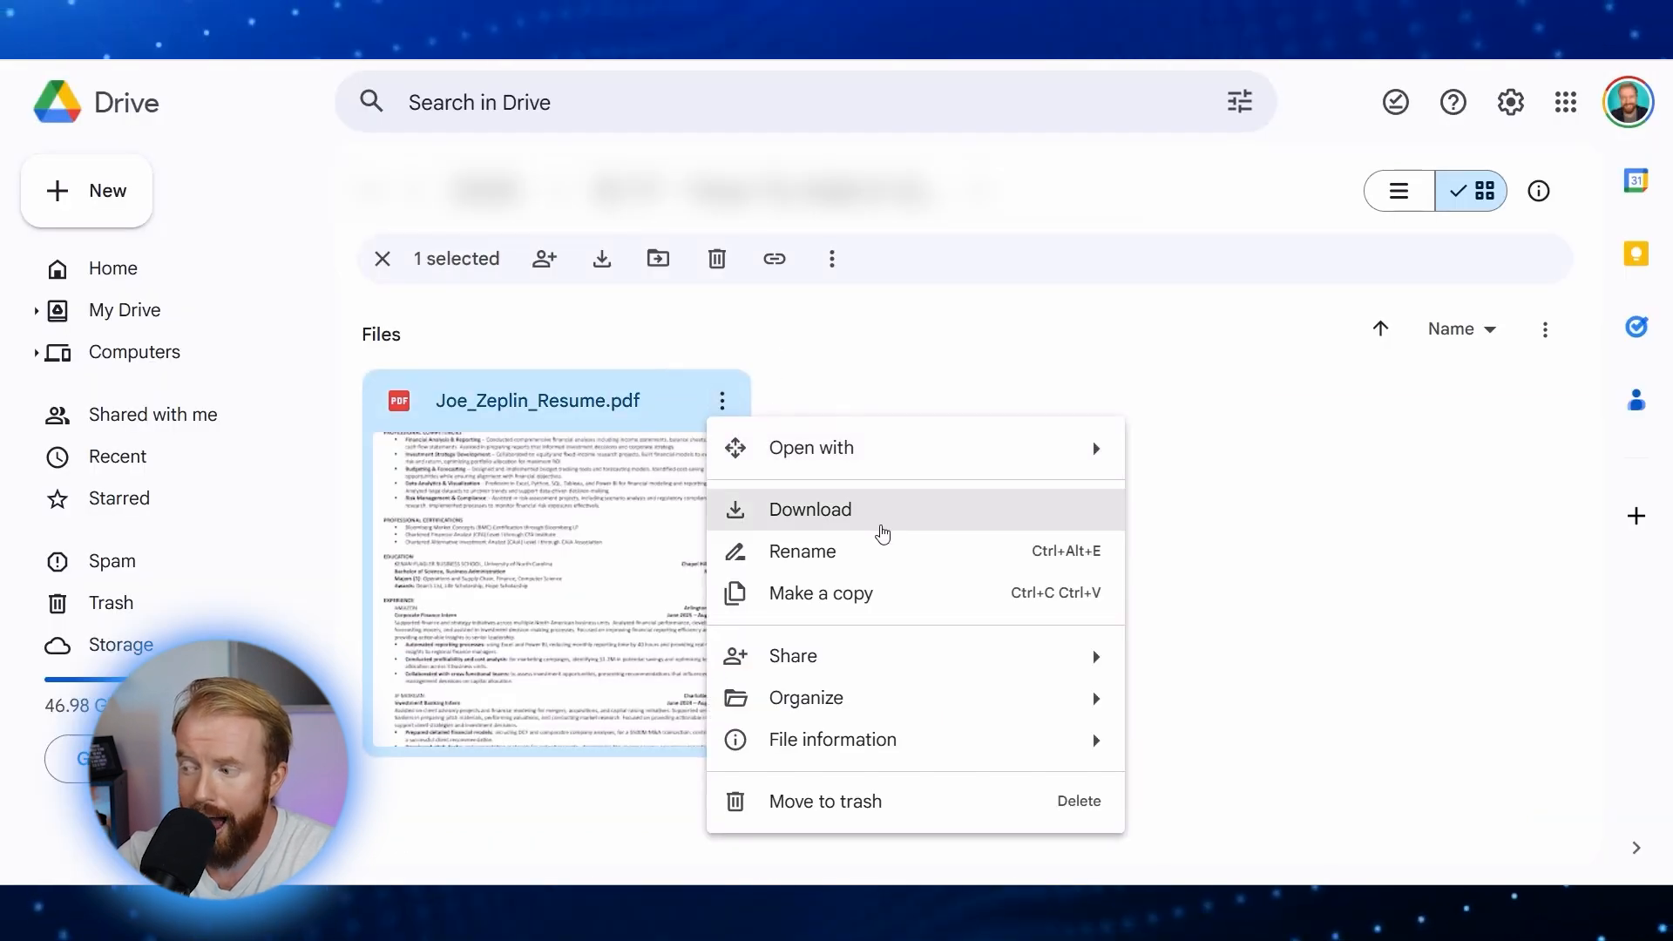
mouse_move(892, 665)
click(1203, 706)
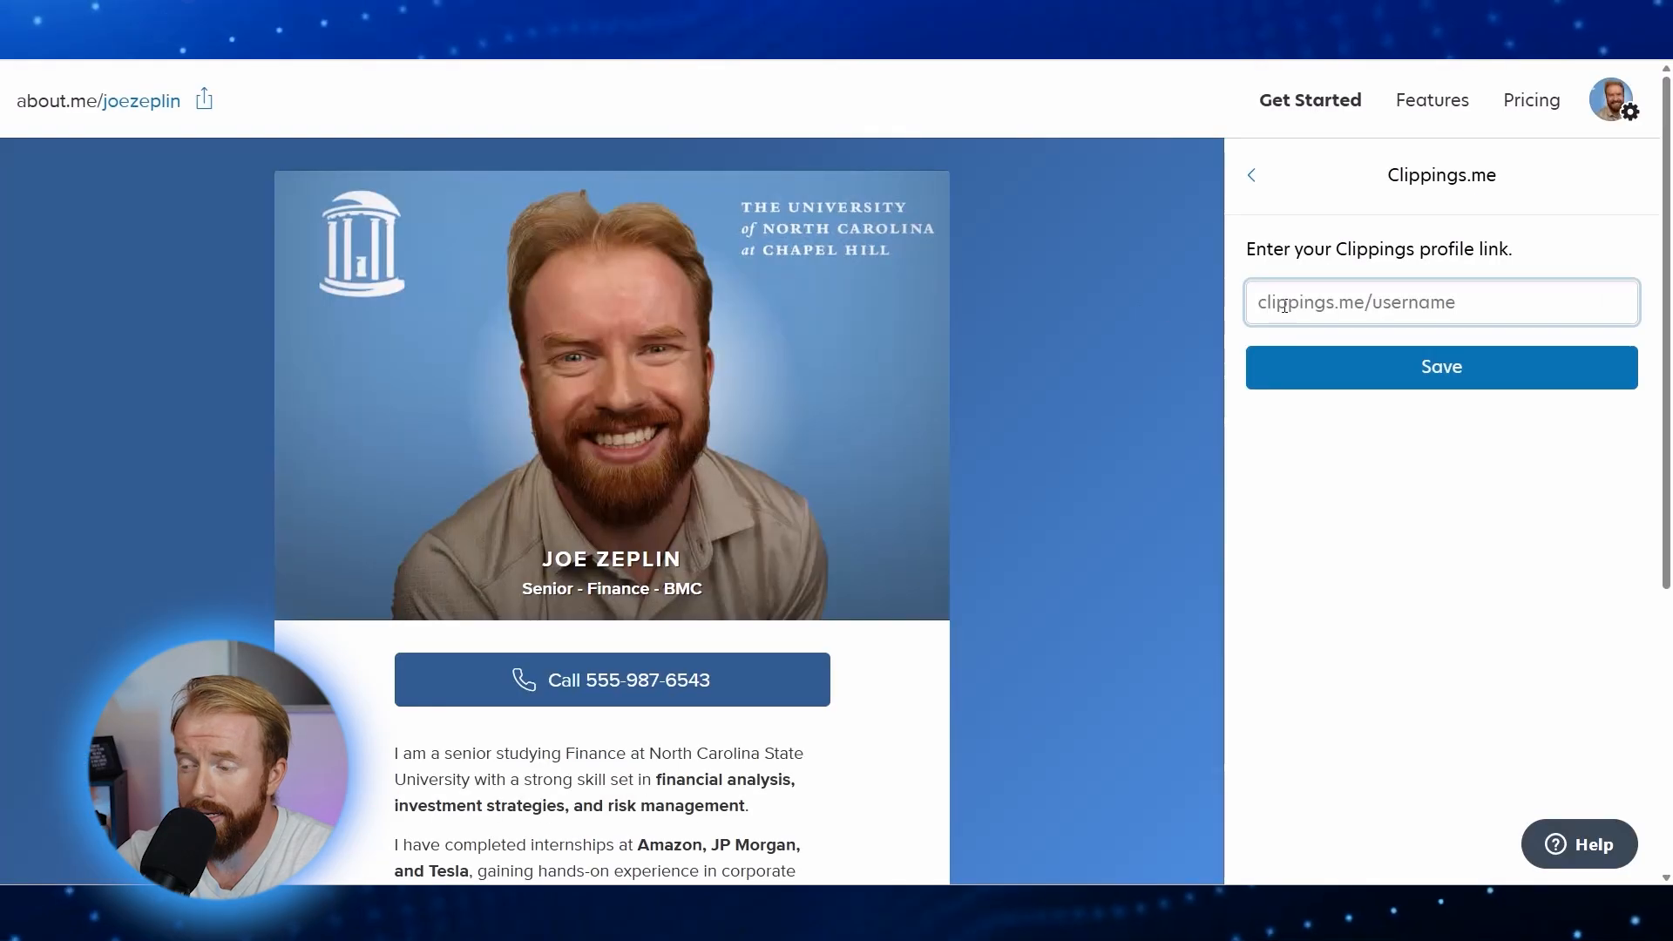
key(ctrl+v)
click(1394, 373)
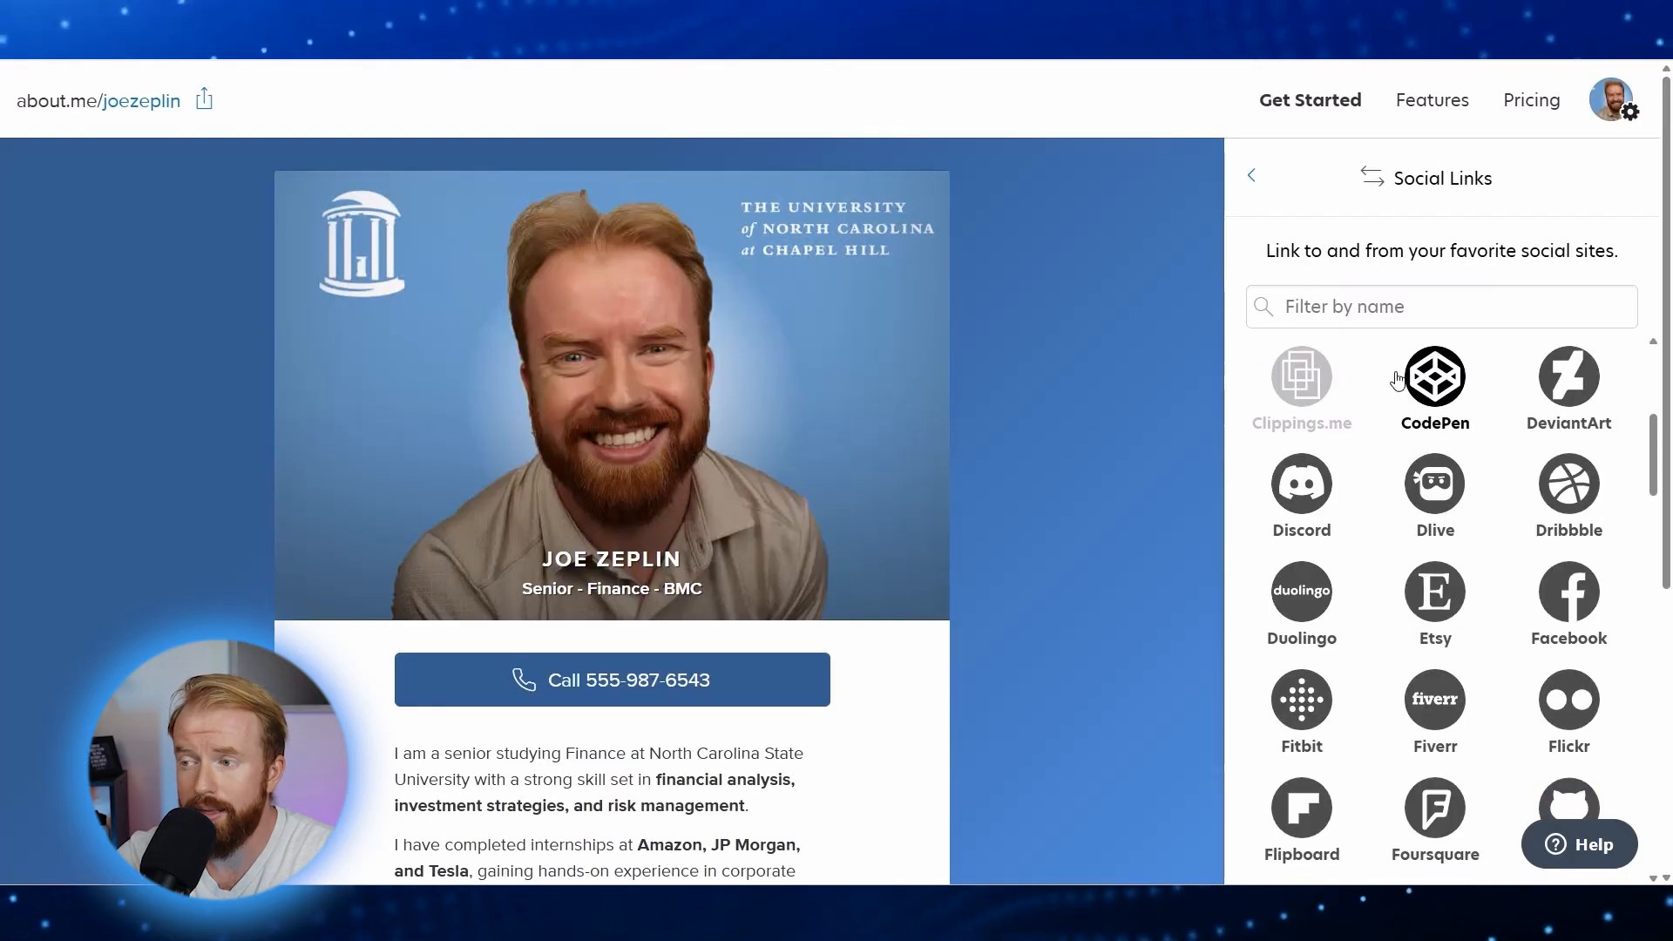
Step: Open the newly added resume link from the profile to verify it, then close it
key(ctrl+minus)
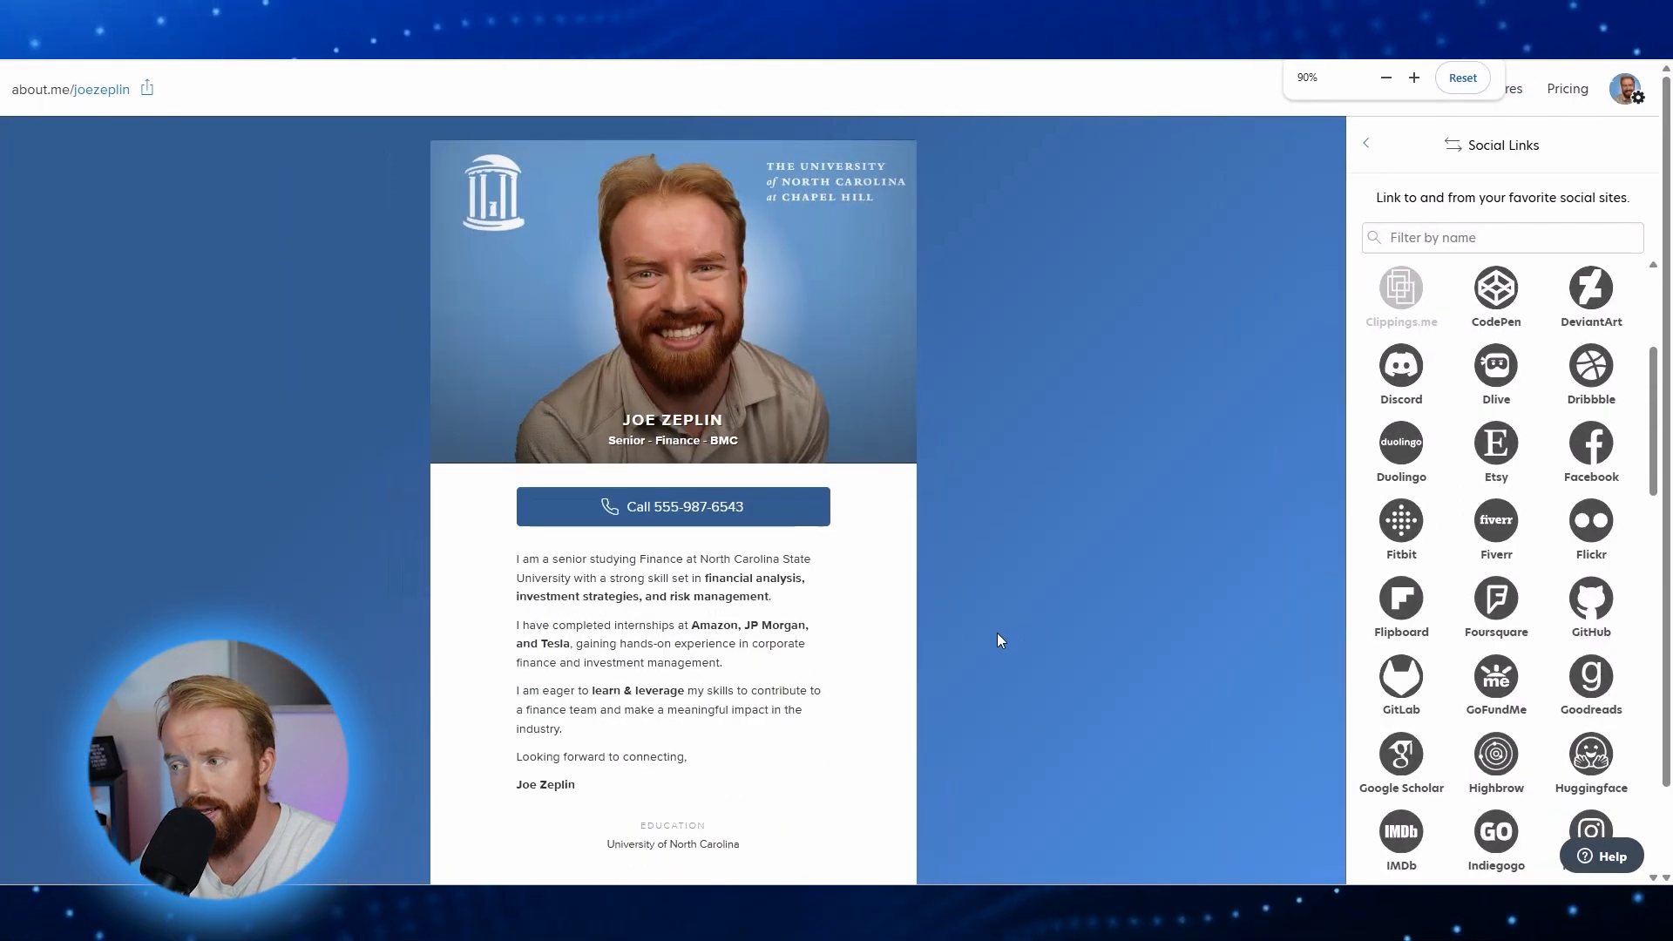
scroll(997, 633, down, 1)
click(696, 804)
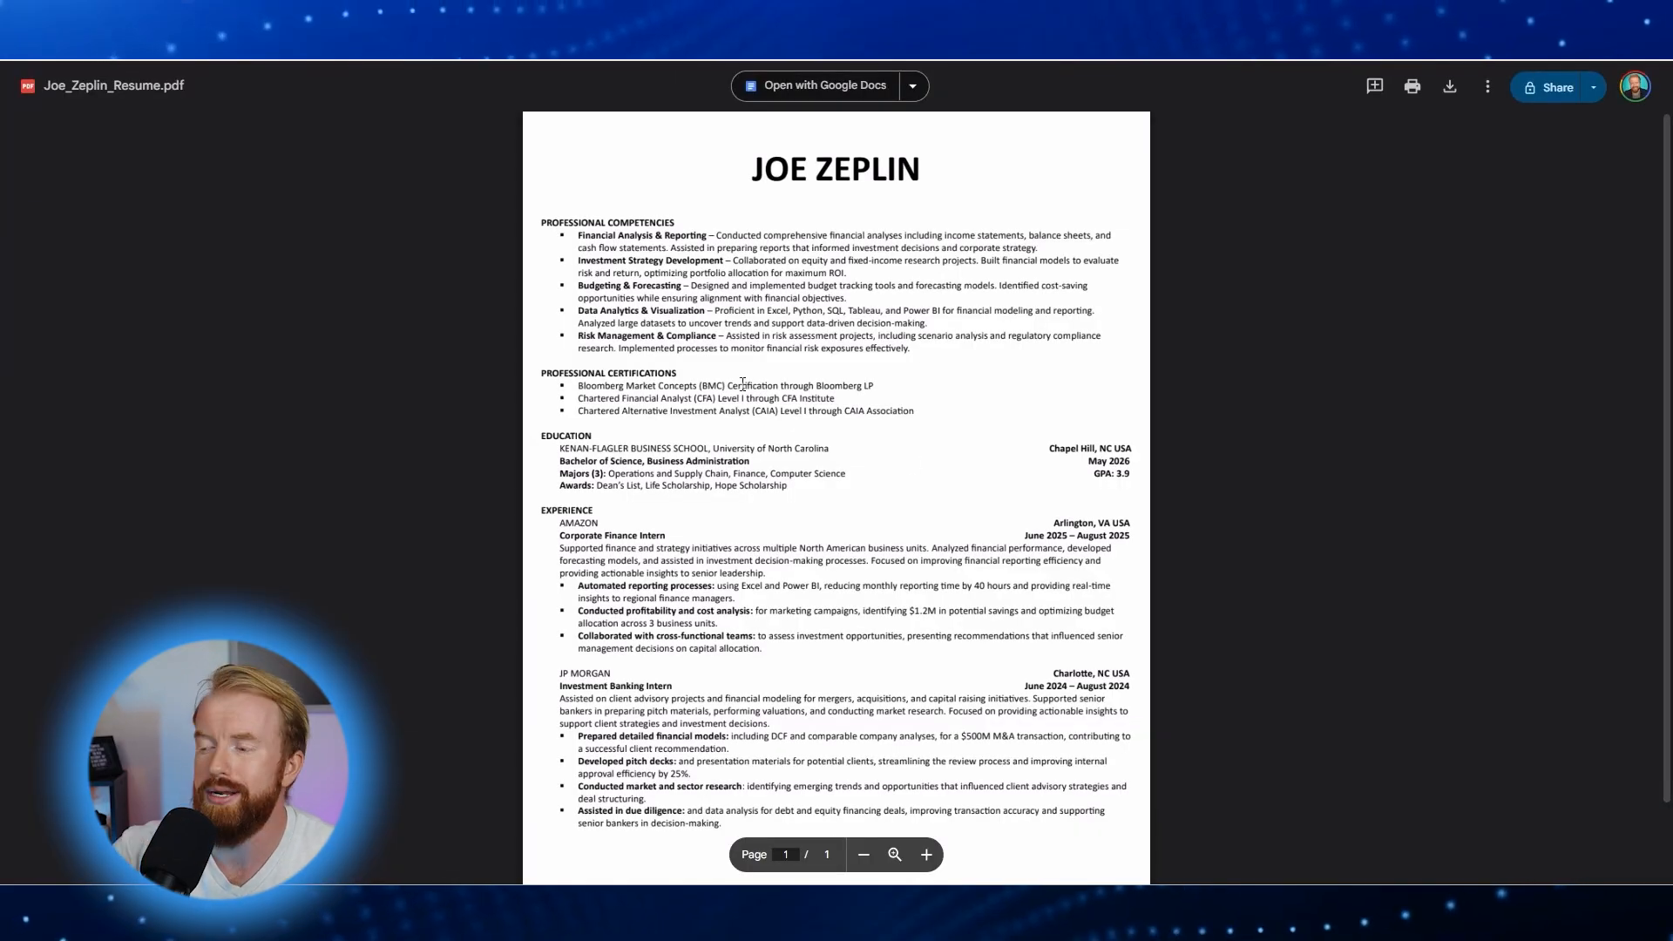
key(ctrl+w)
key(ctrl+plus)
key(ctrl+plus)
key(ctrl+plus)
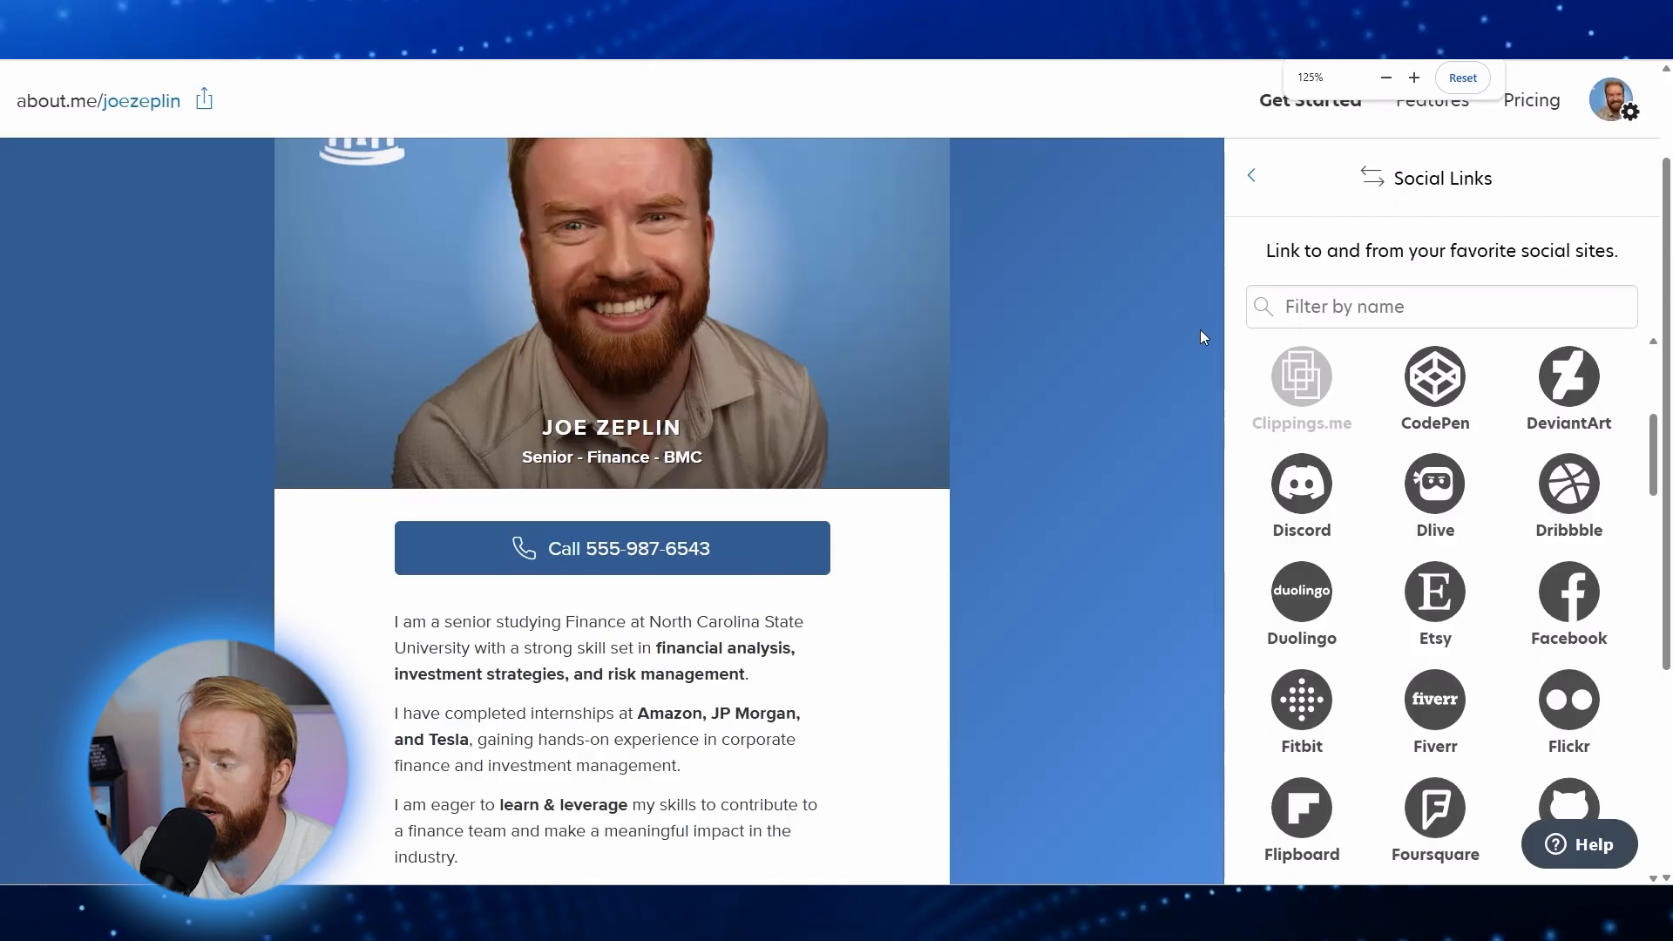
Step: Add a WhatsApp social link with the wa.me URL for the profile's phone number and save it
click(1305, 319)
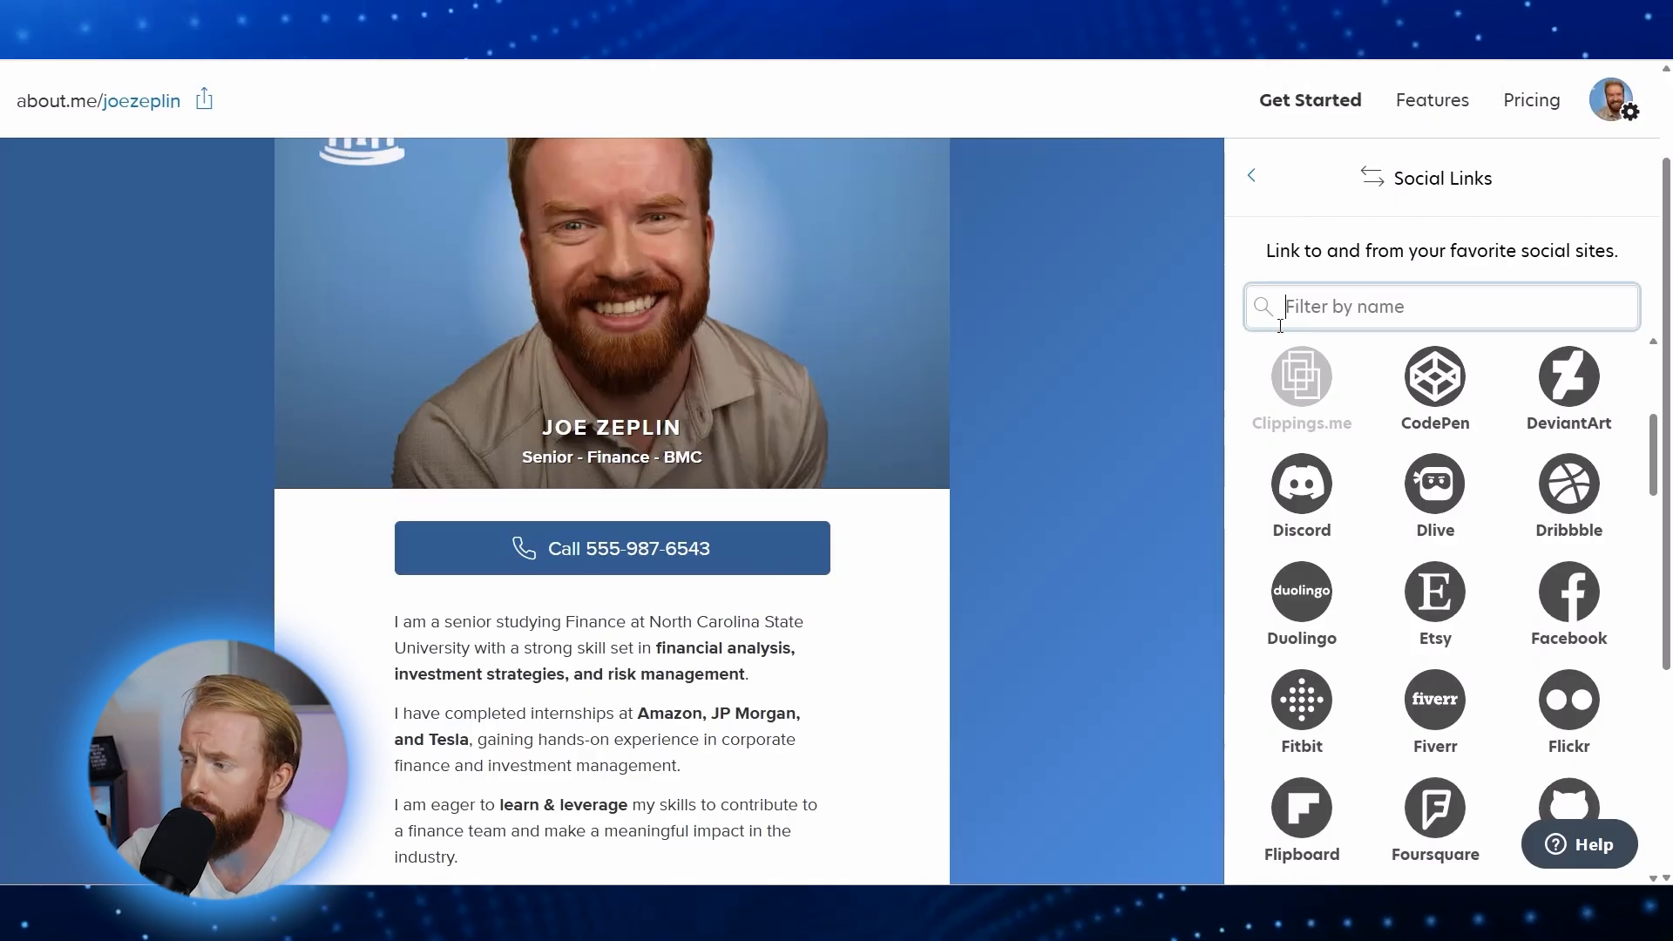
text(phone)
key(BackSpace)
key(BackSpace)
key(BackSpace)
key(BackSpace)
key(BackSpace)
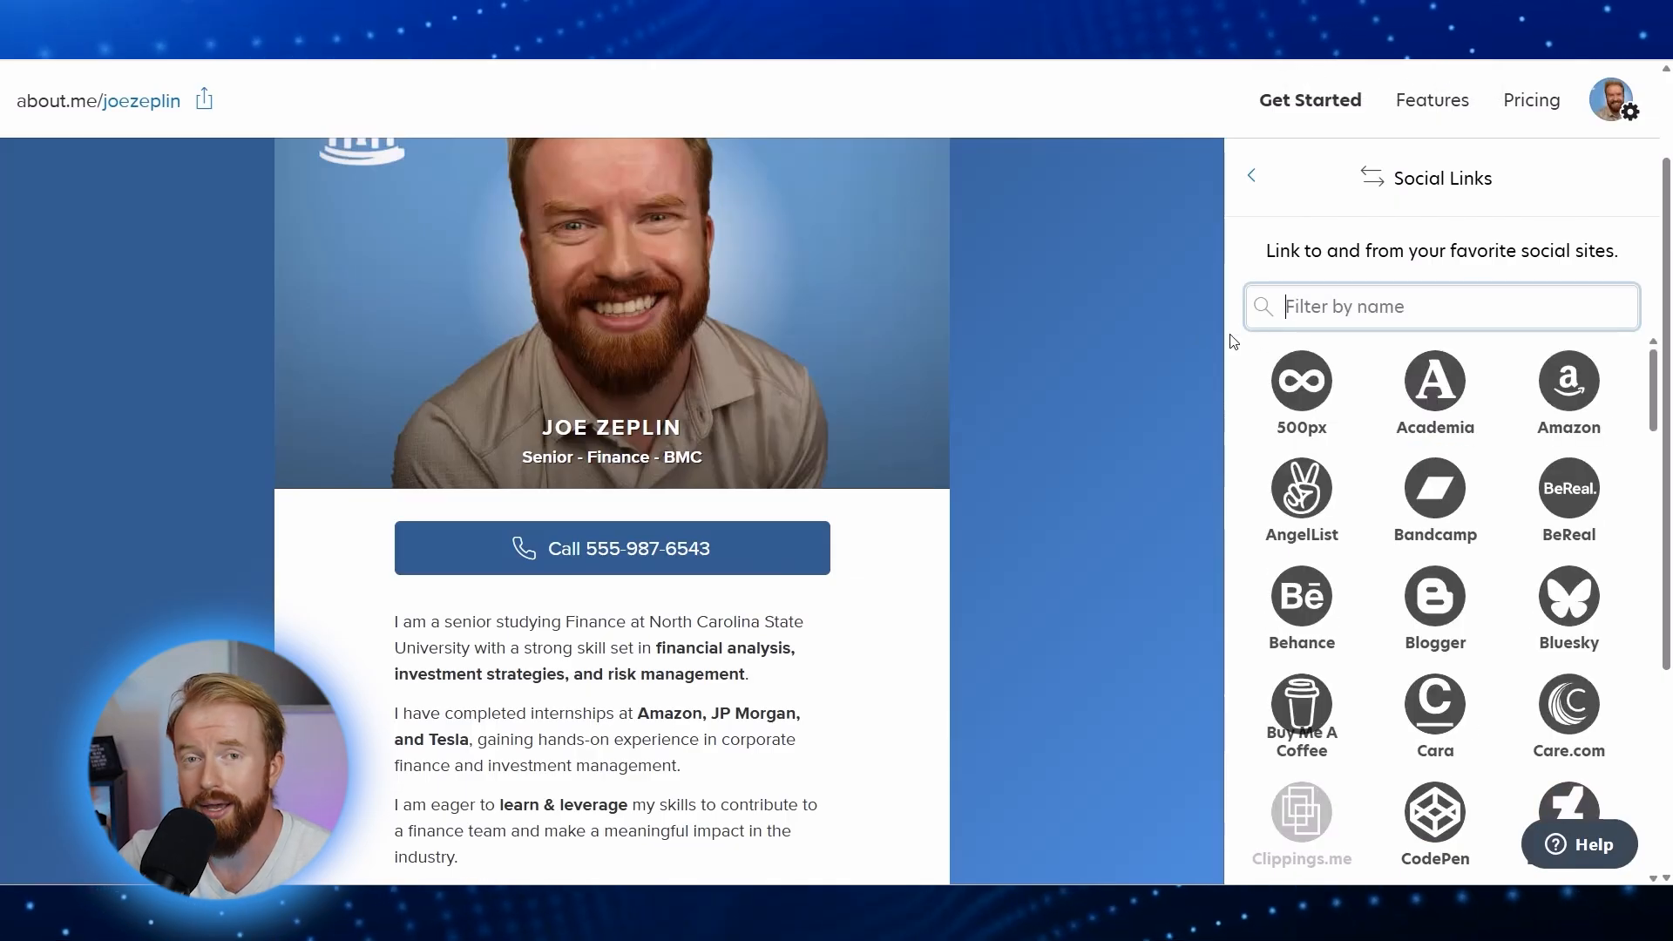
scroll(1343, 463, down, 12)
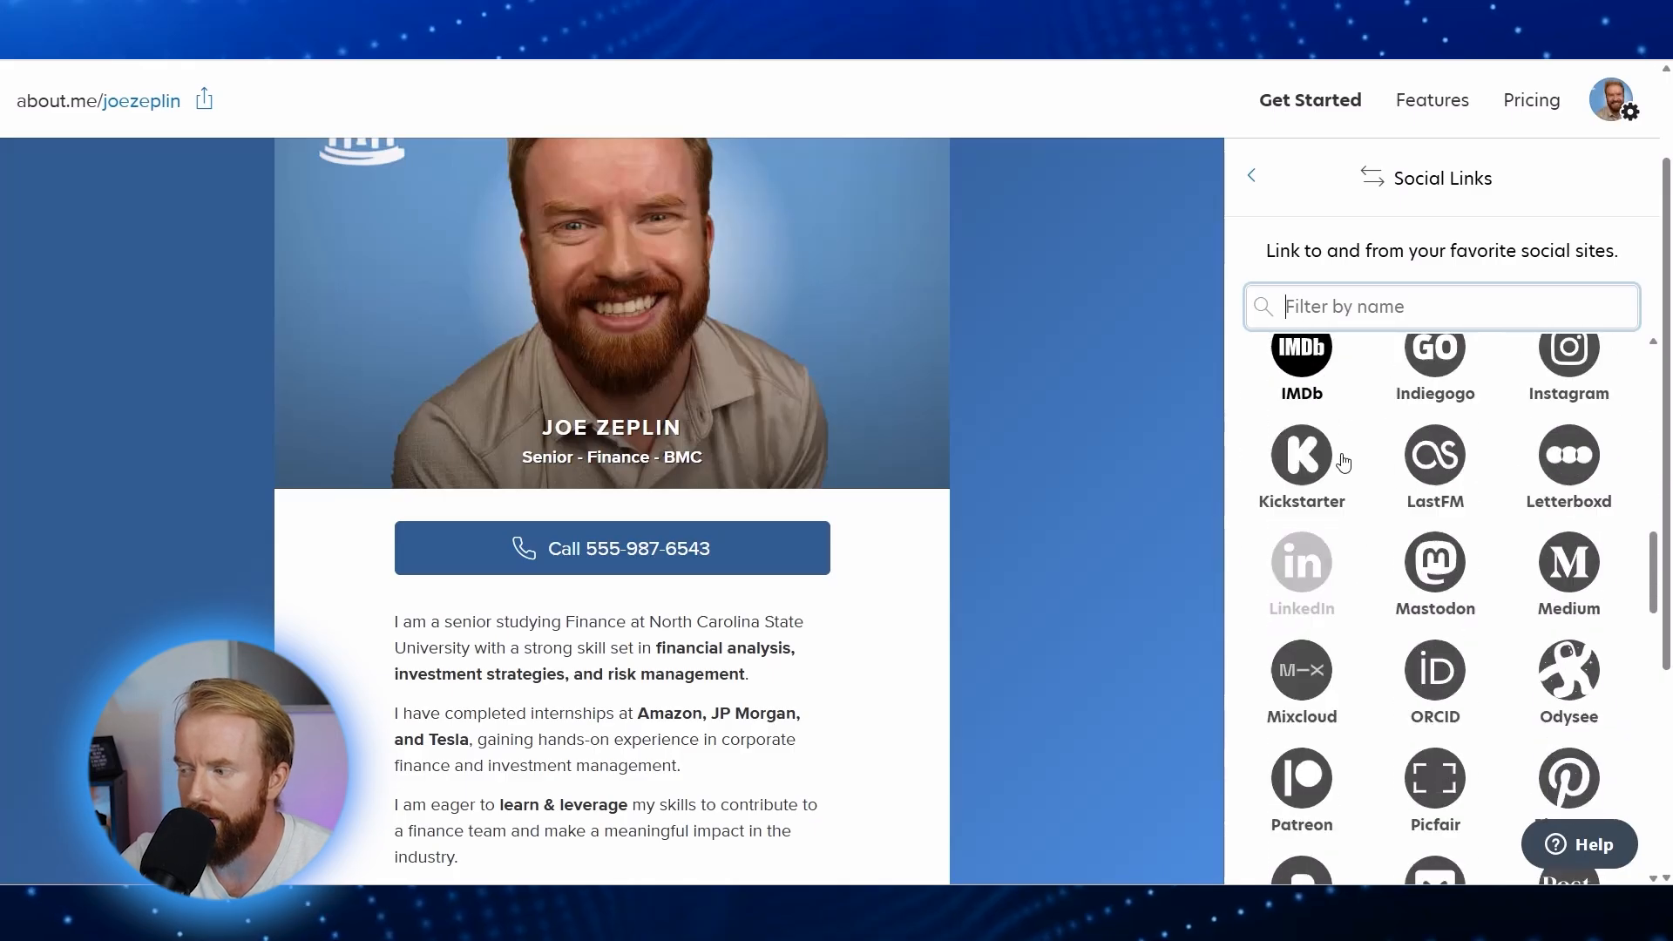
scroll(1343, 463, down, 15)
scroll(1336, 461, down, 3)
click(1305, 478)
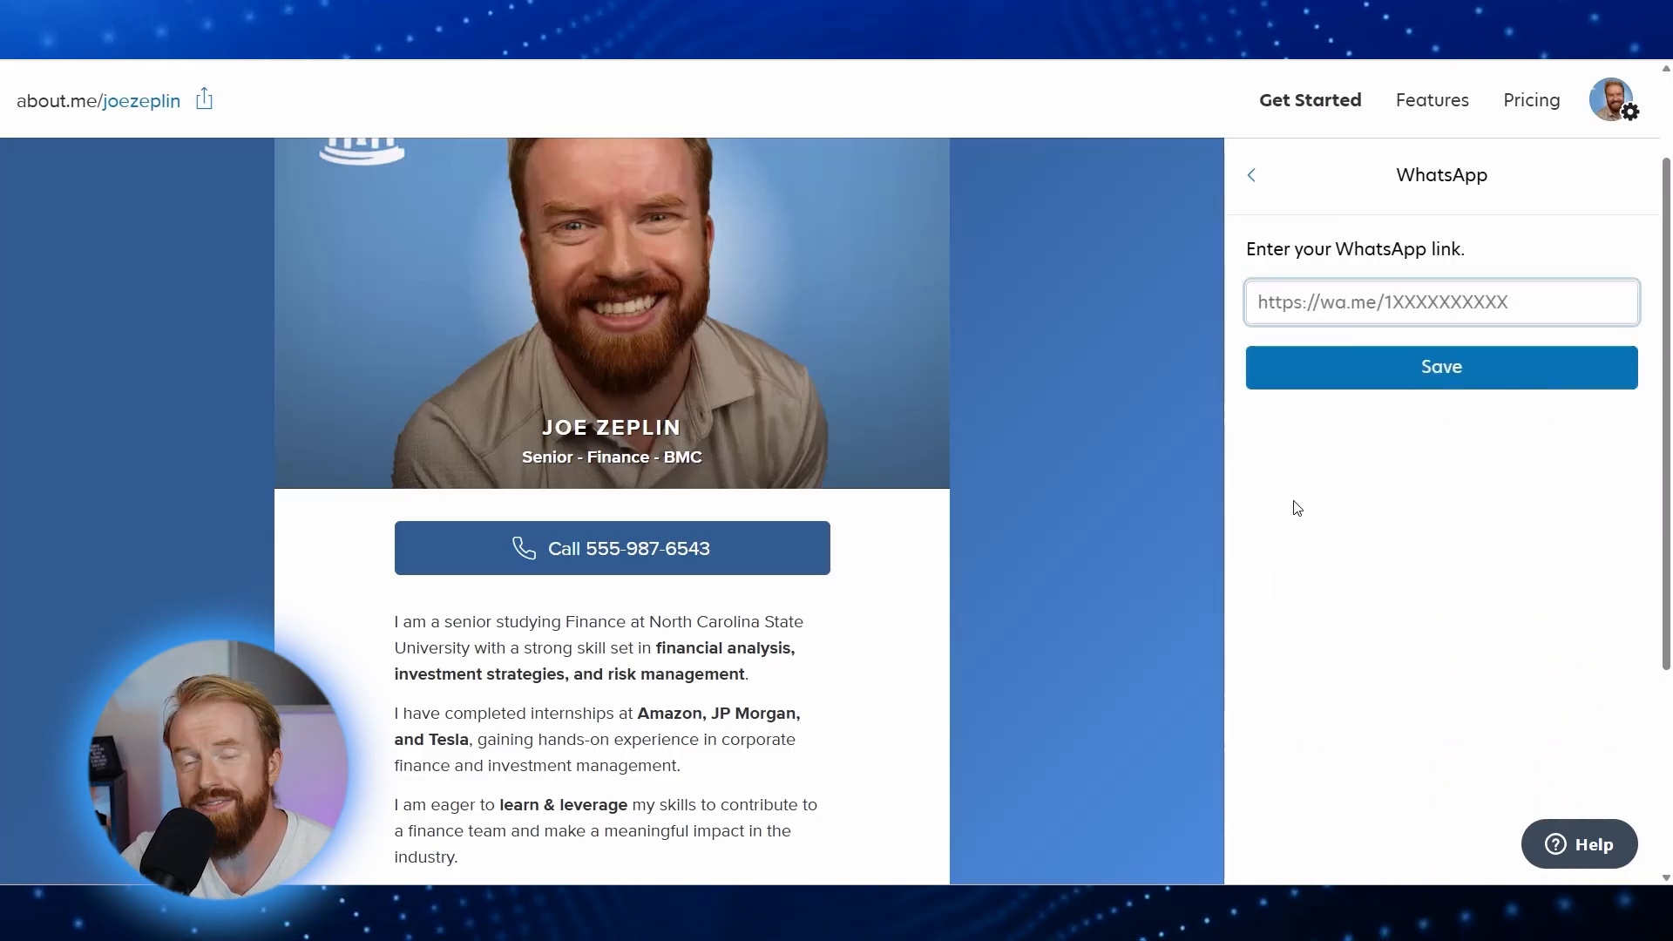
text(https://wa.me/15559876543)
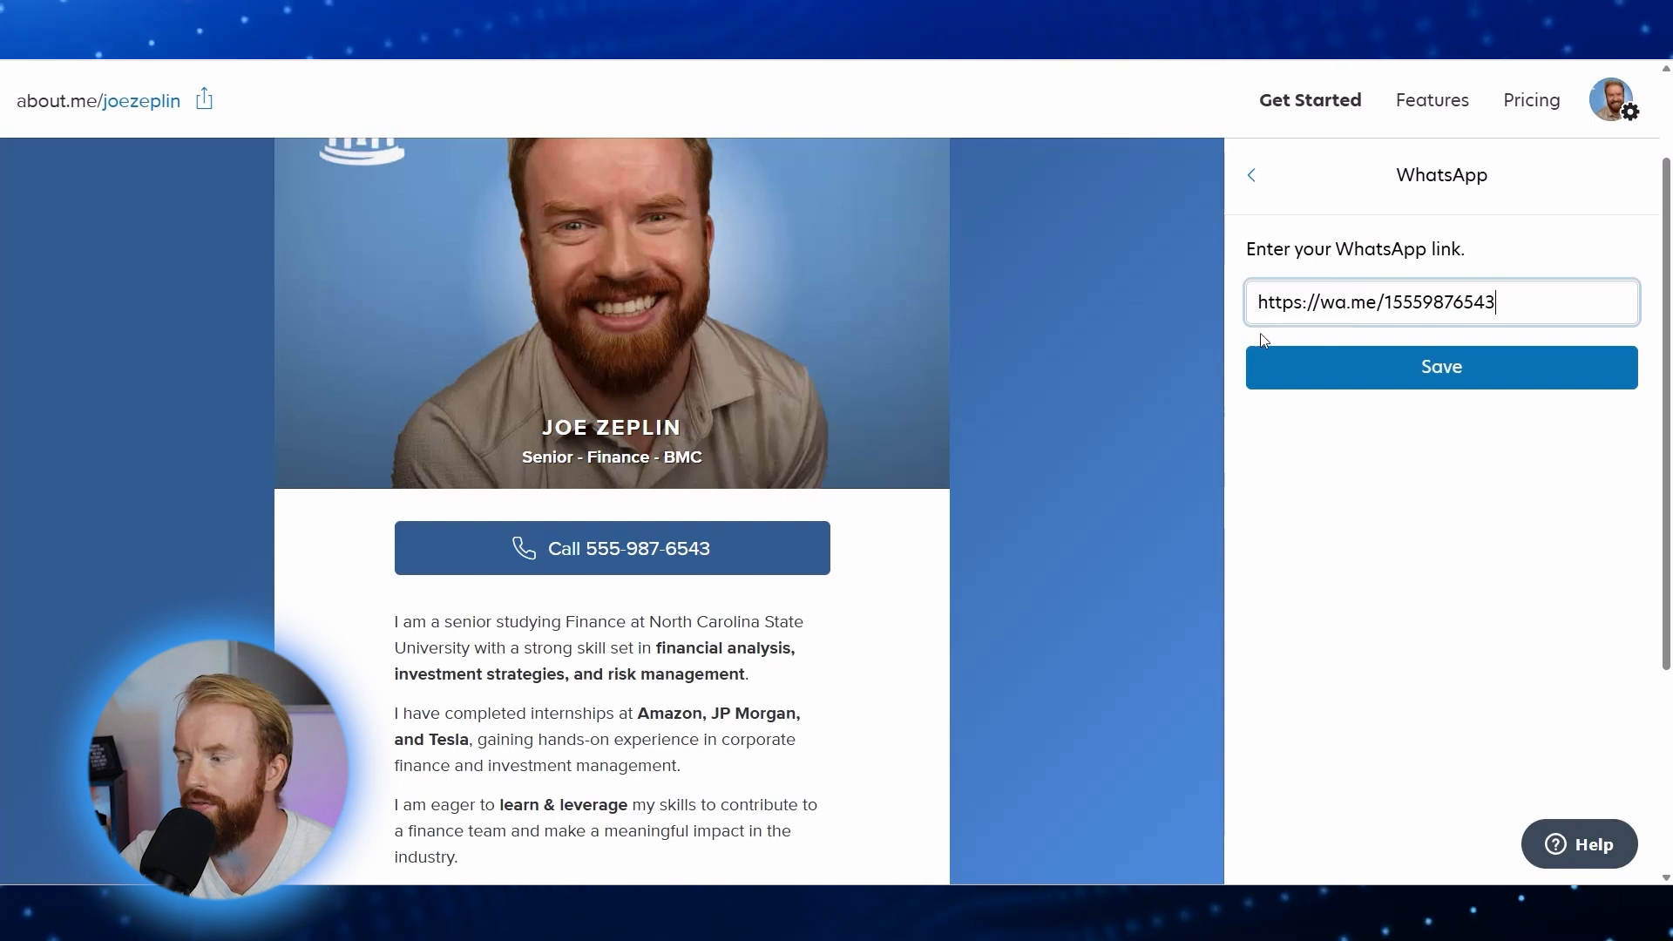
click(1379, 375)
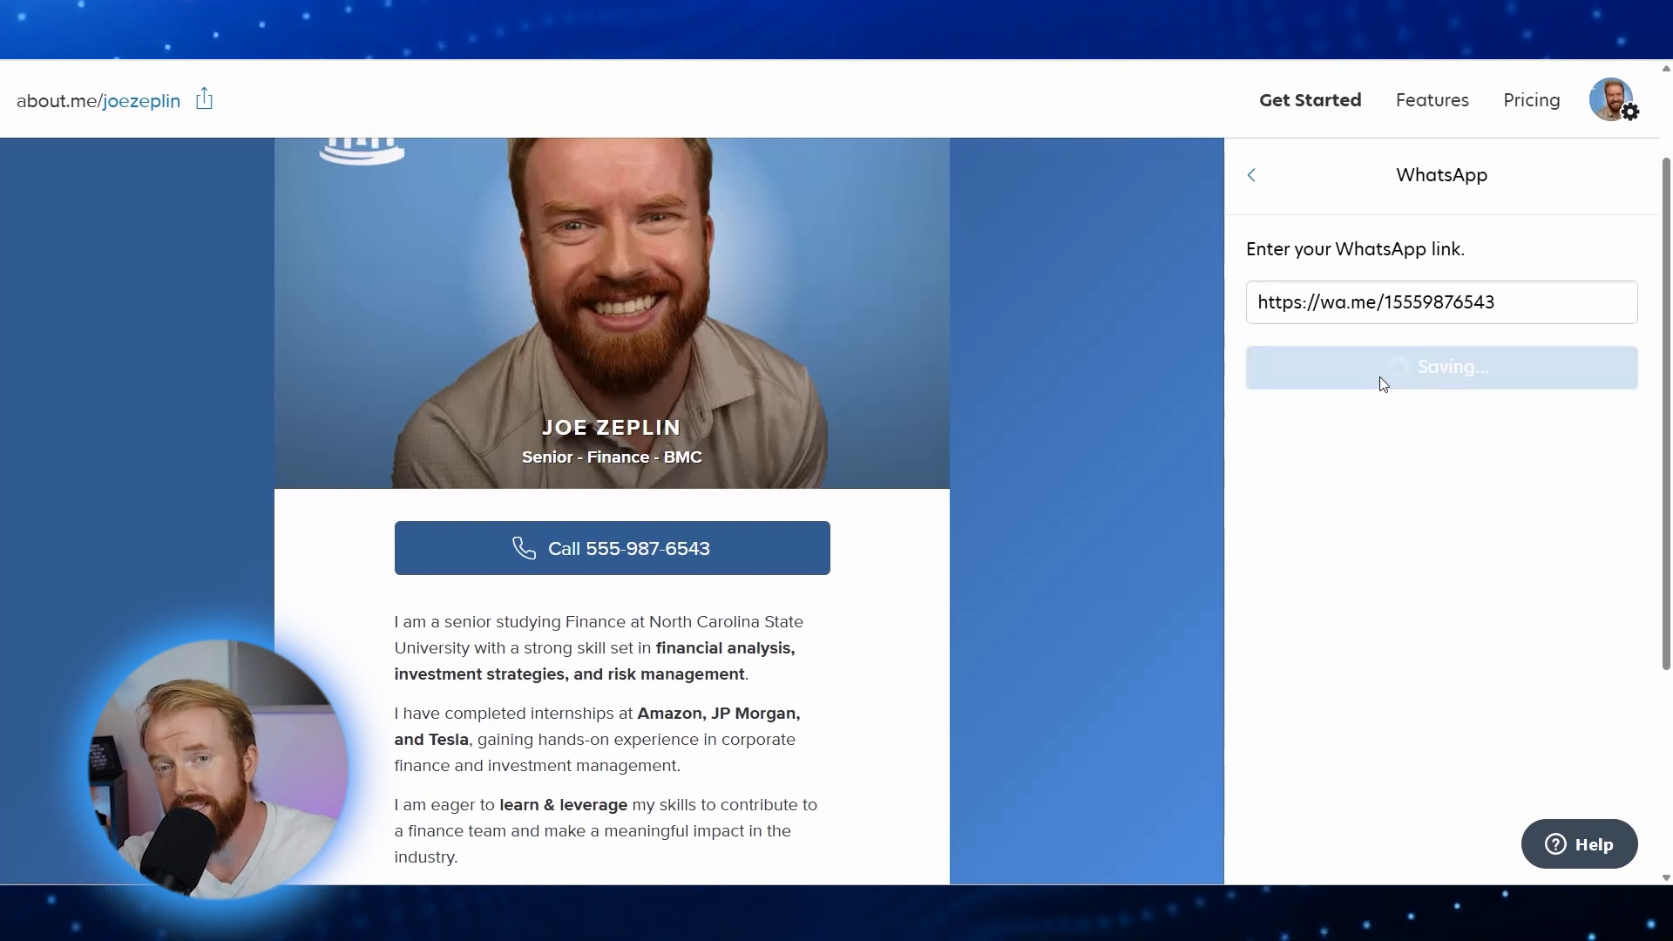
Step: Confirm the WhatsApp icon appears, then return from Social Links to the main editing menu
key(ctrl+minus)
key(ctrl+minus)
key(ctrl+minus)
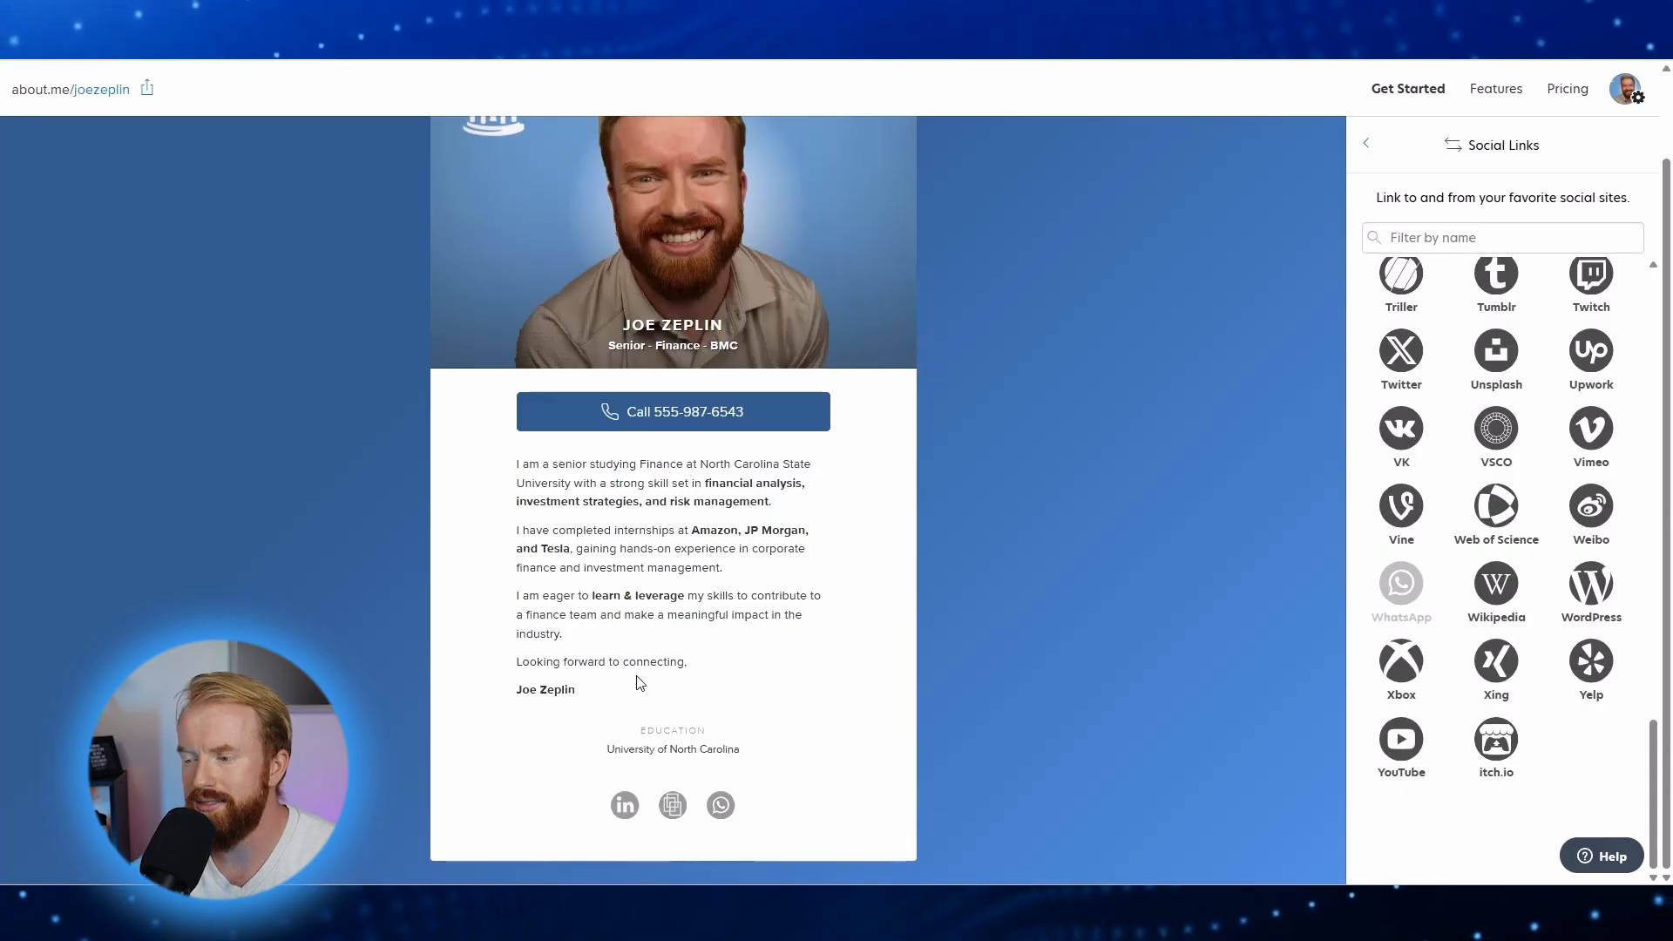
key(ctrl+plus)
key(ctrl+plus)
key(ctrl+plus)
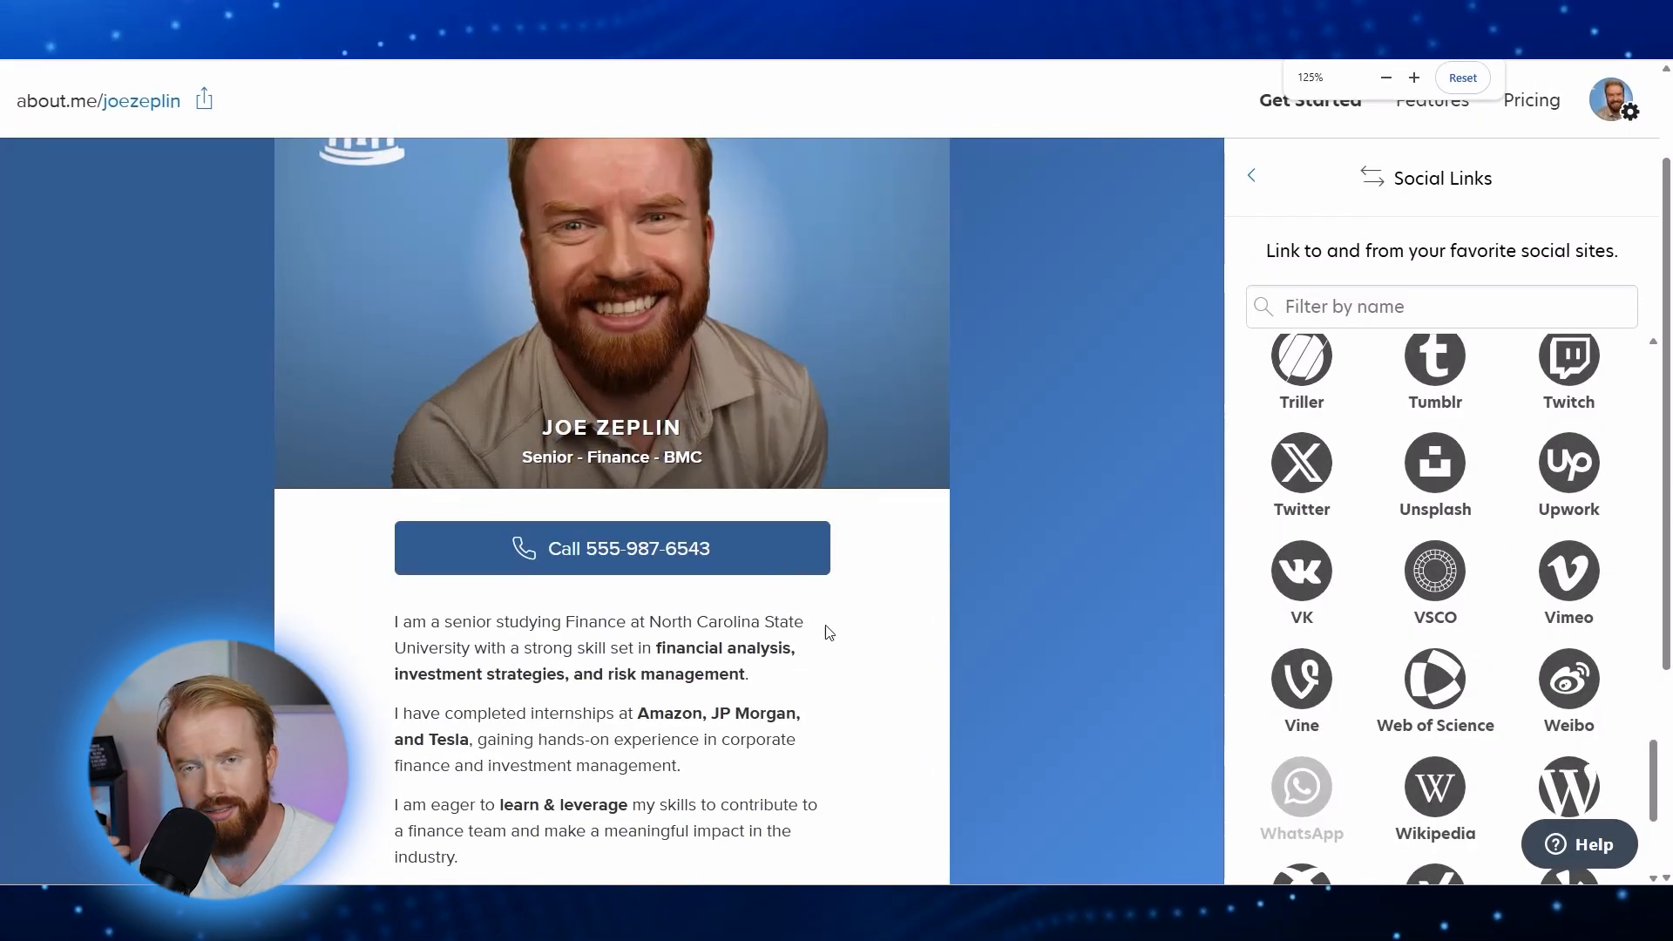
click(1251, 181)
click(1250, 180)
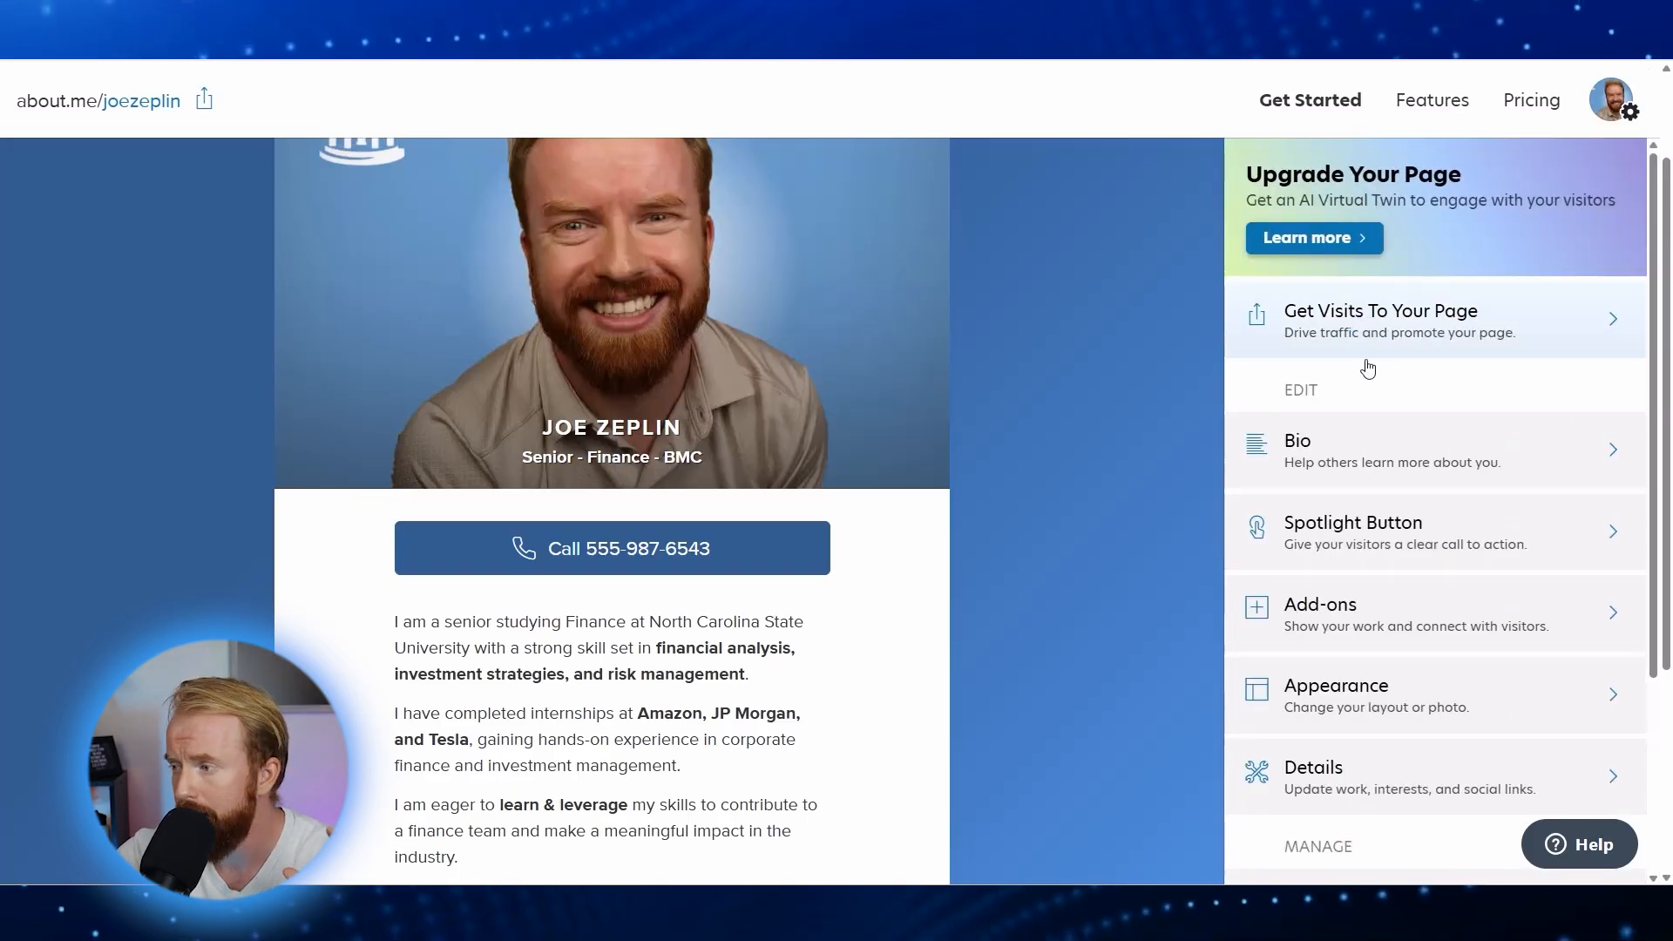
Step: Paste the icons sentence into the bio, bold 'LinkedIn, Resume & Phone Number', and save
click(1370, 436)
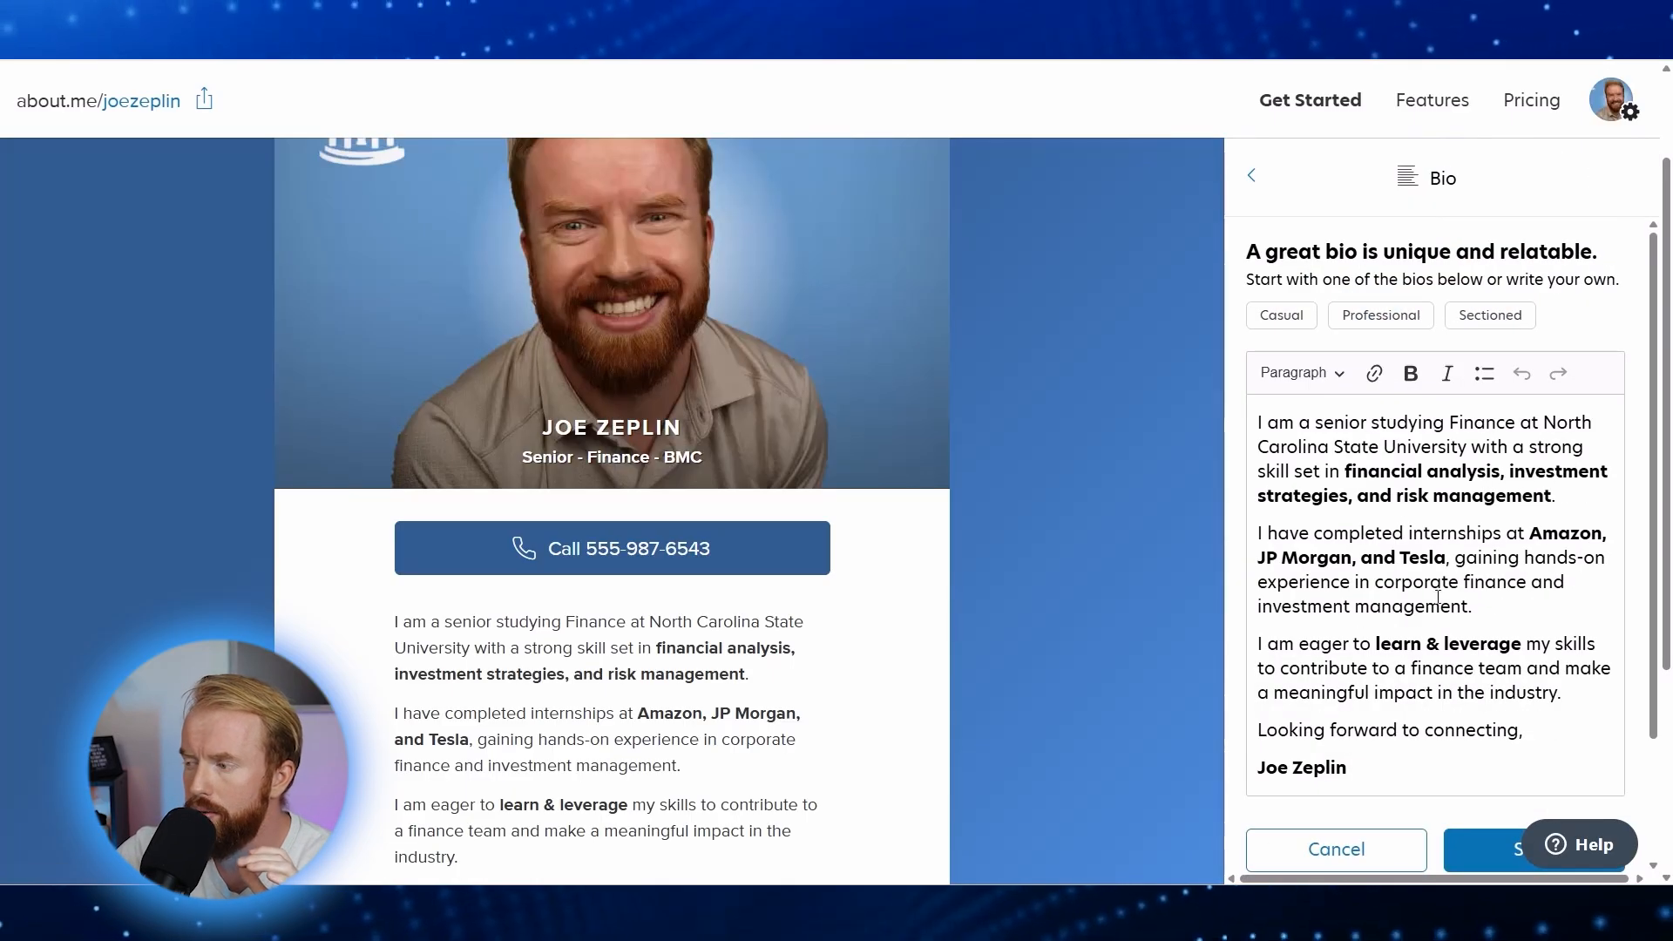
text(You can find my LinkedIn, Resume & Phone Number through the icons below.)
drag(1257, 731, 1602, 757)
click(1607, 758)
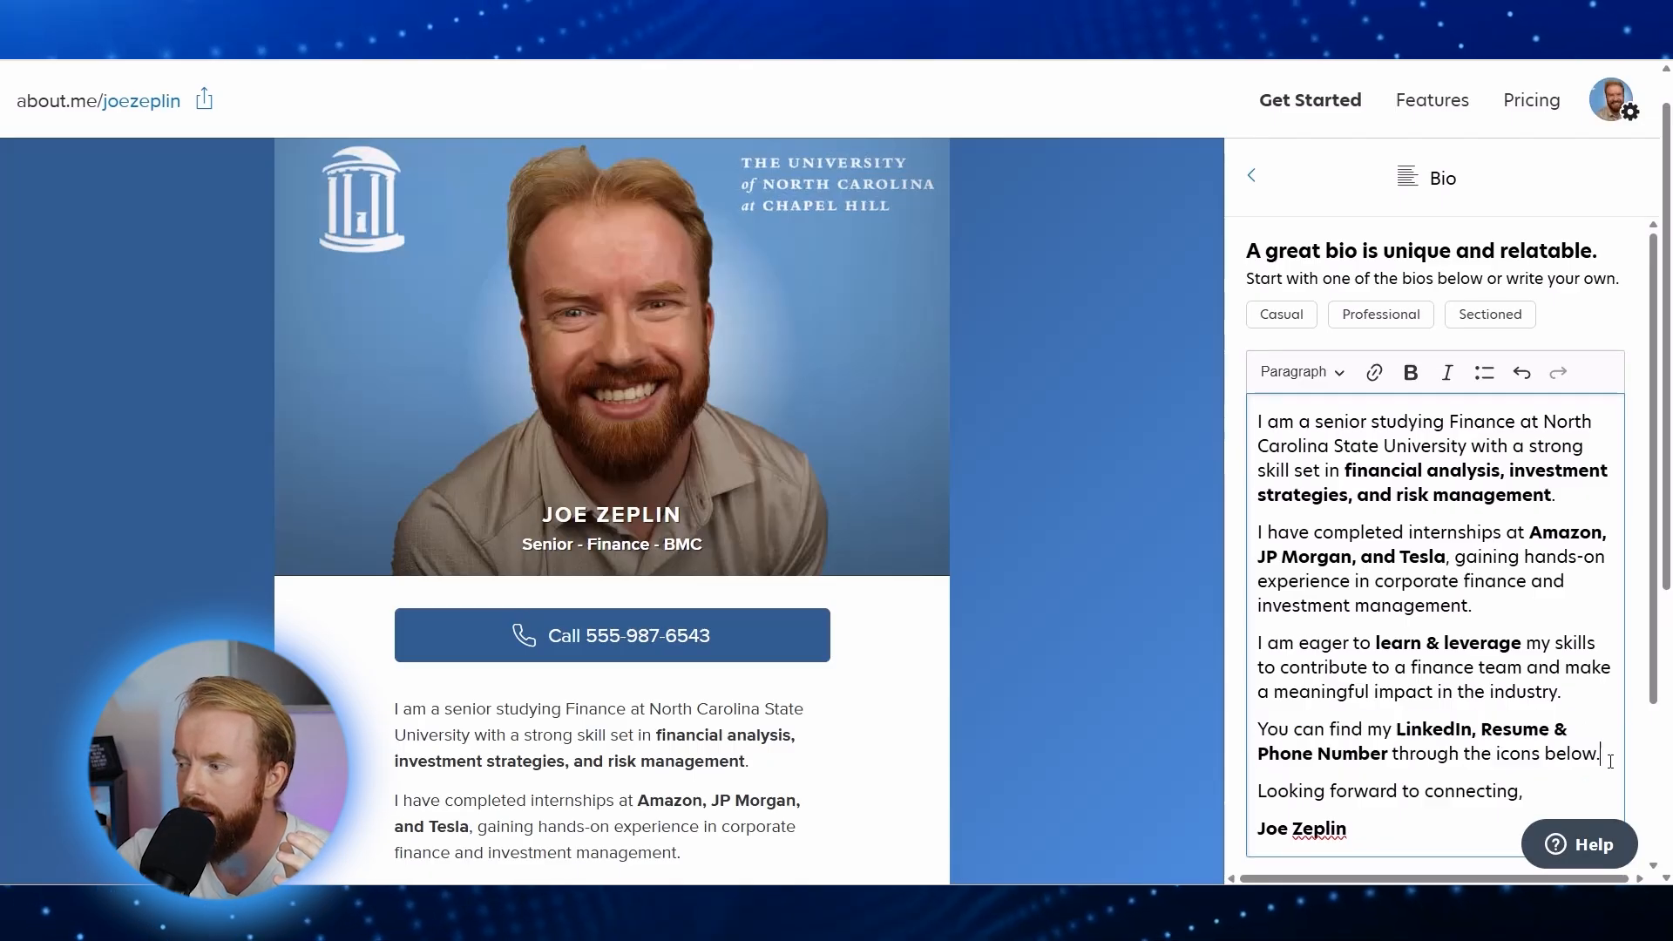
scroll(1595, 758, down, 3)
click(1525, 755)
scroll(441, 645, down, 5)
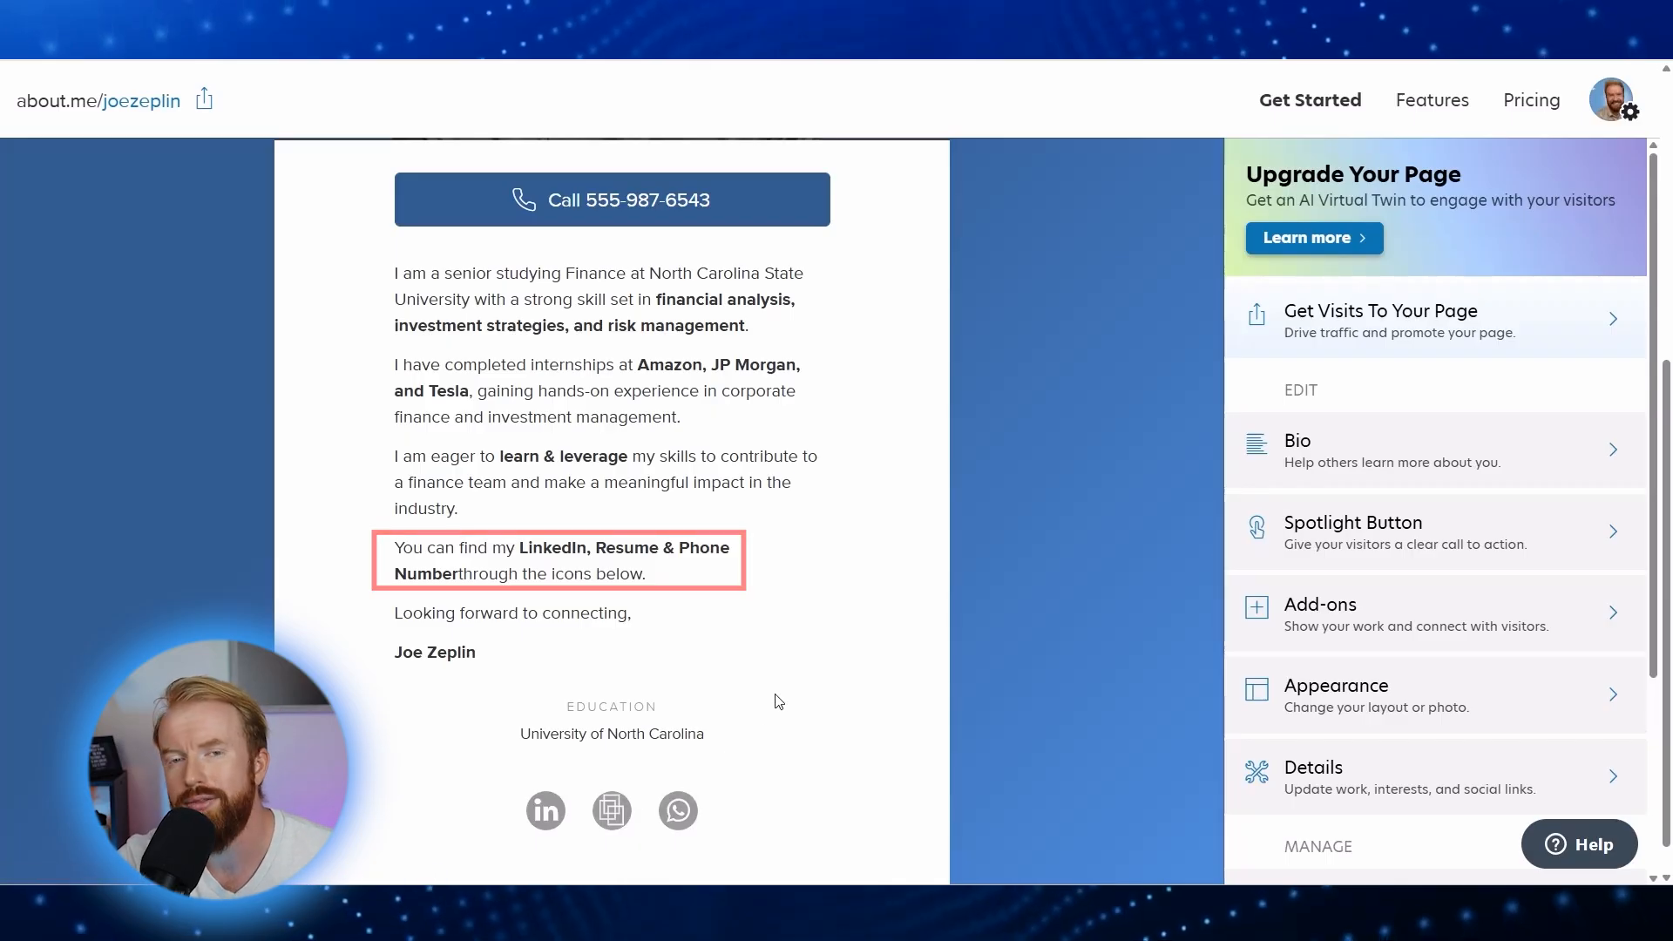
scroll(778, 703, up, 5)
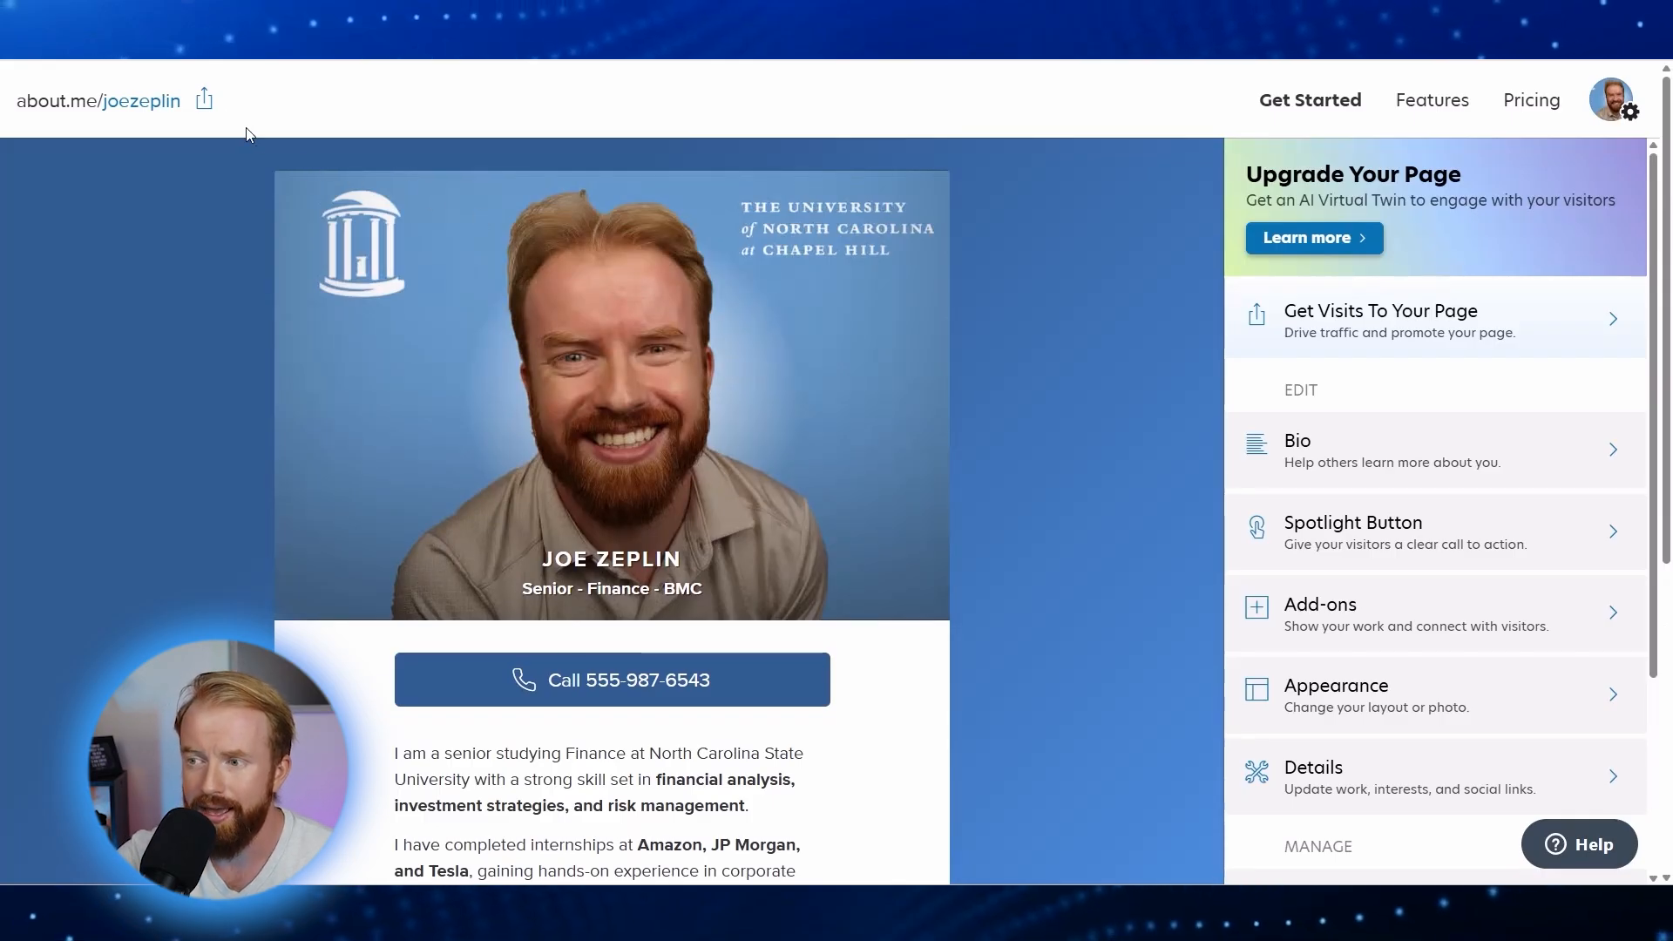
Step: Copy the about.me profile link and paste it as the URL in QRCode Monkey
click(205, 103)
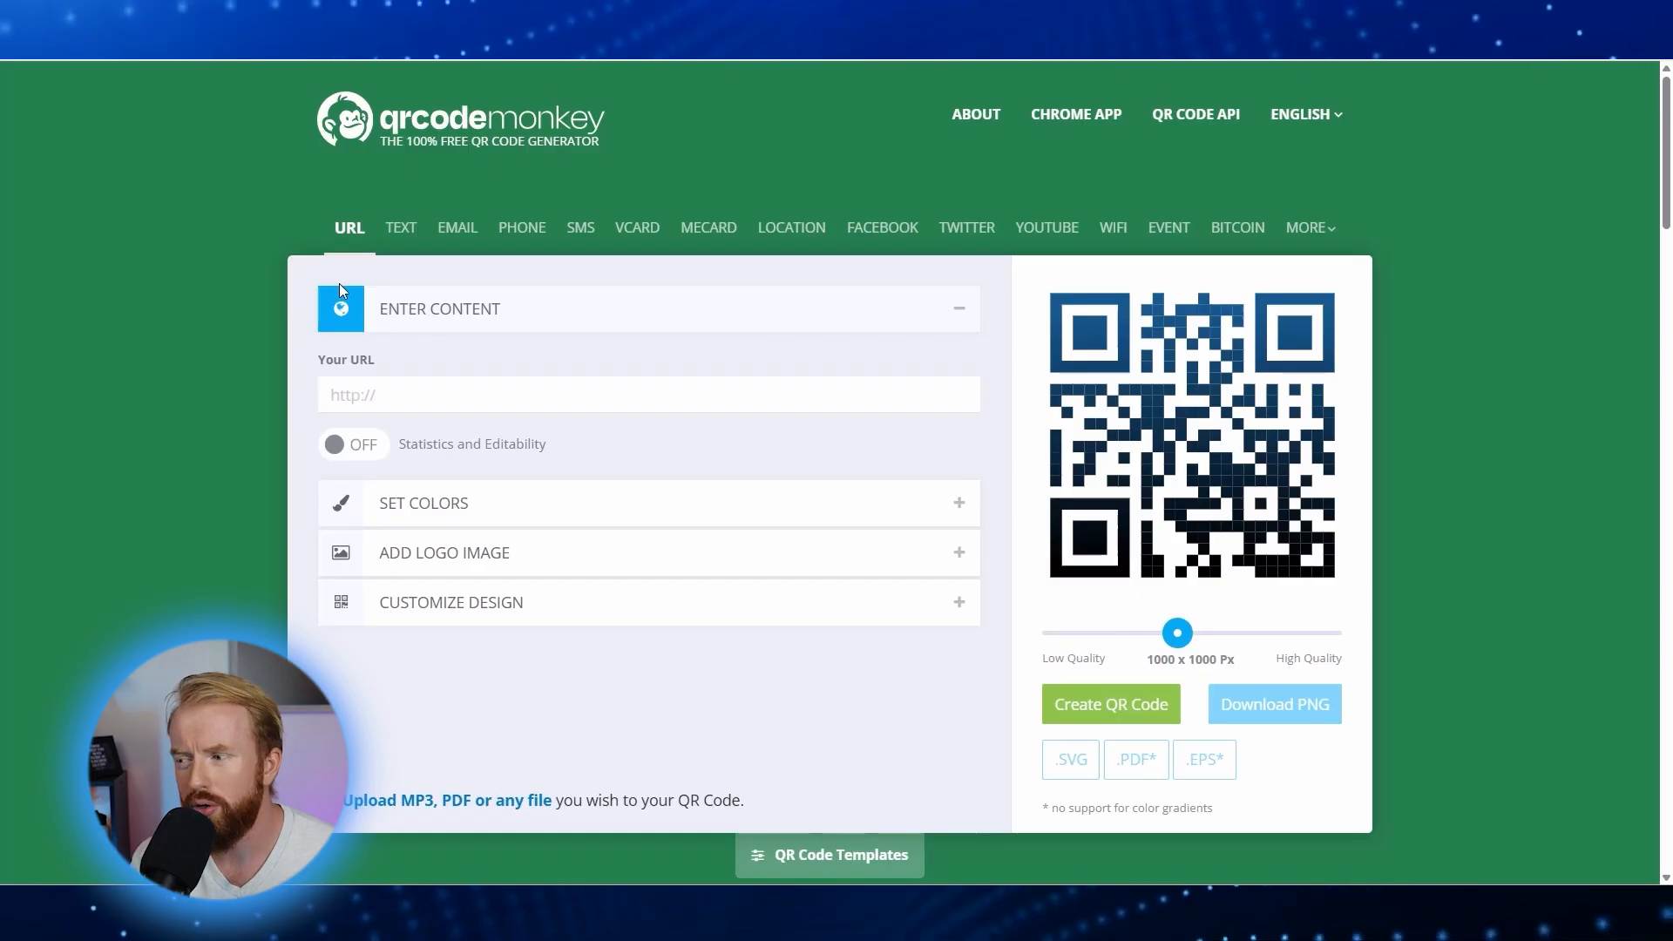
right_click(340, 392)
click(405, 591)
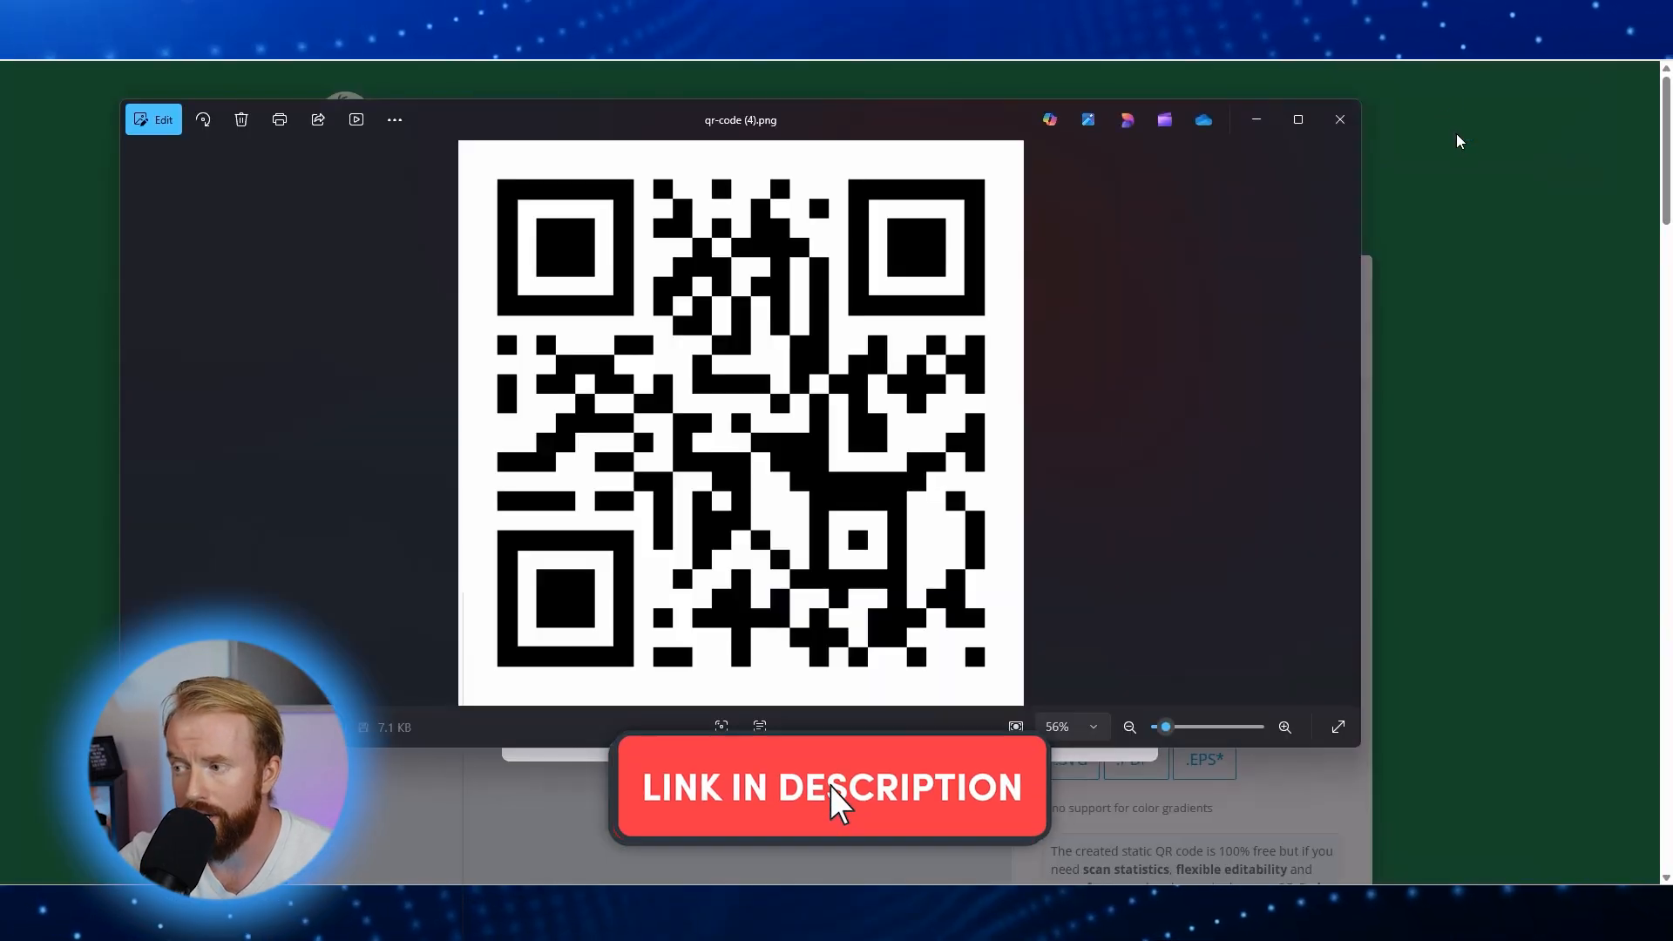
Step: Copy the generated QR code image for pasting beside the résumé title
right_click(763, 511)
click(829, 63)
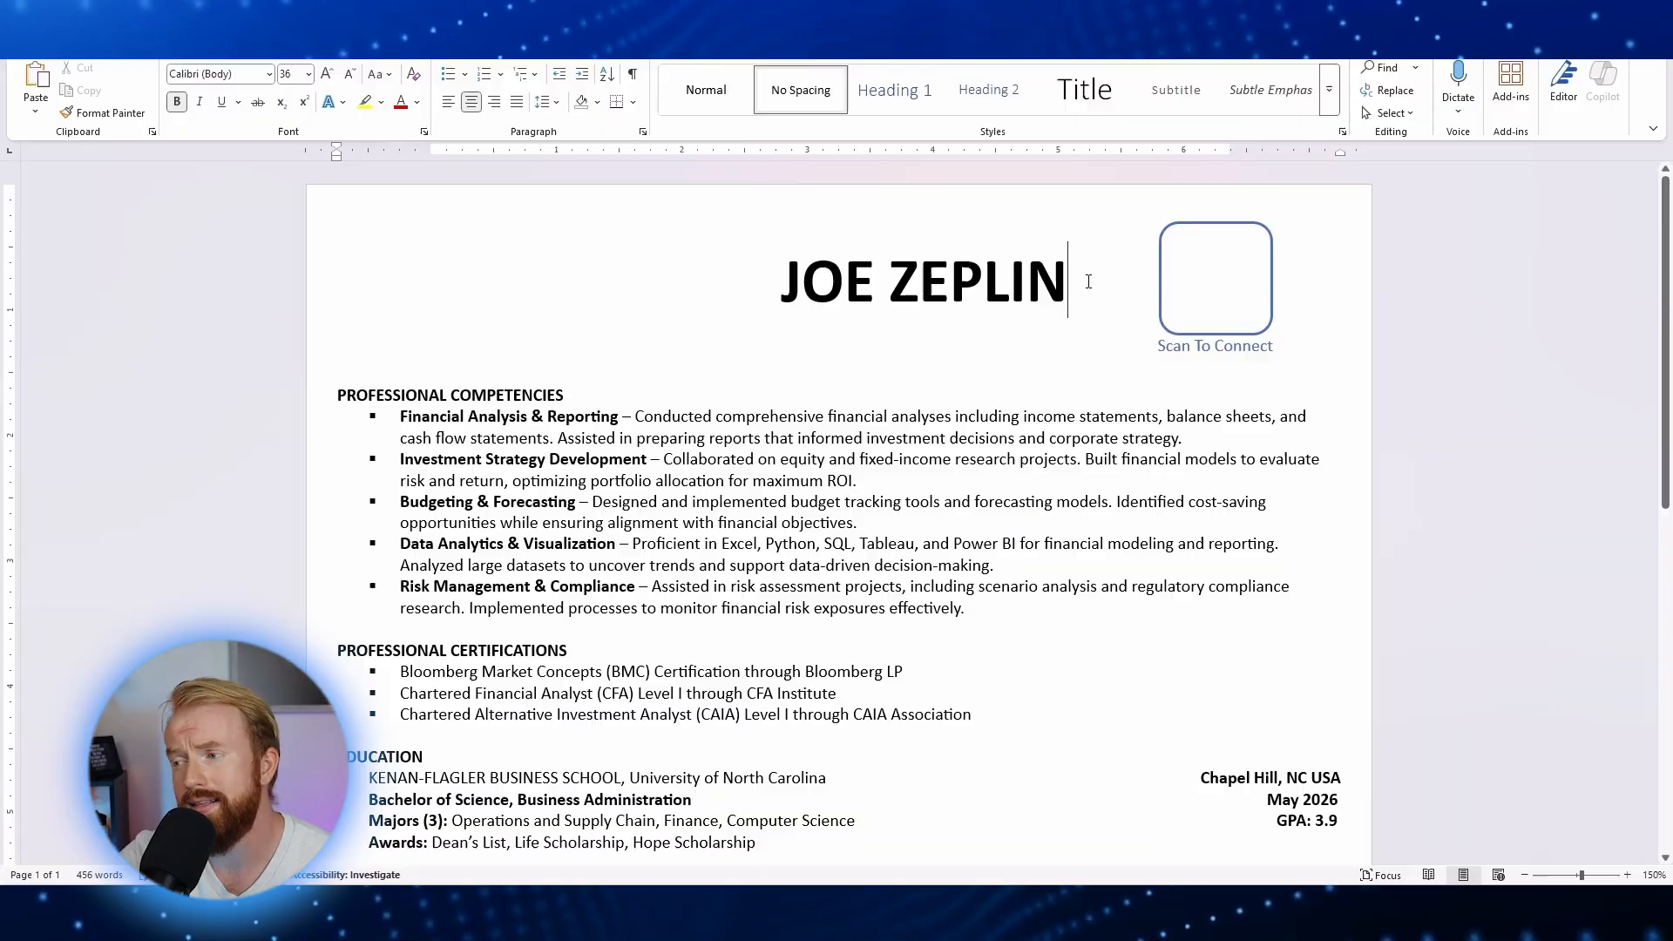
right_click(1088, 280)
Step: Paste the QR code image into the résumé's Scan To Connect box
click(1159, 400)
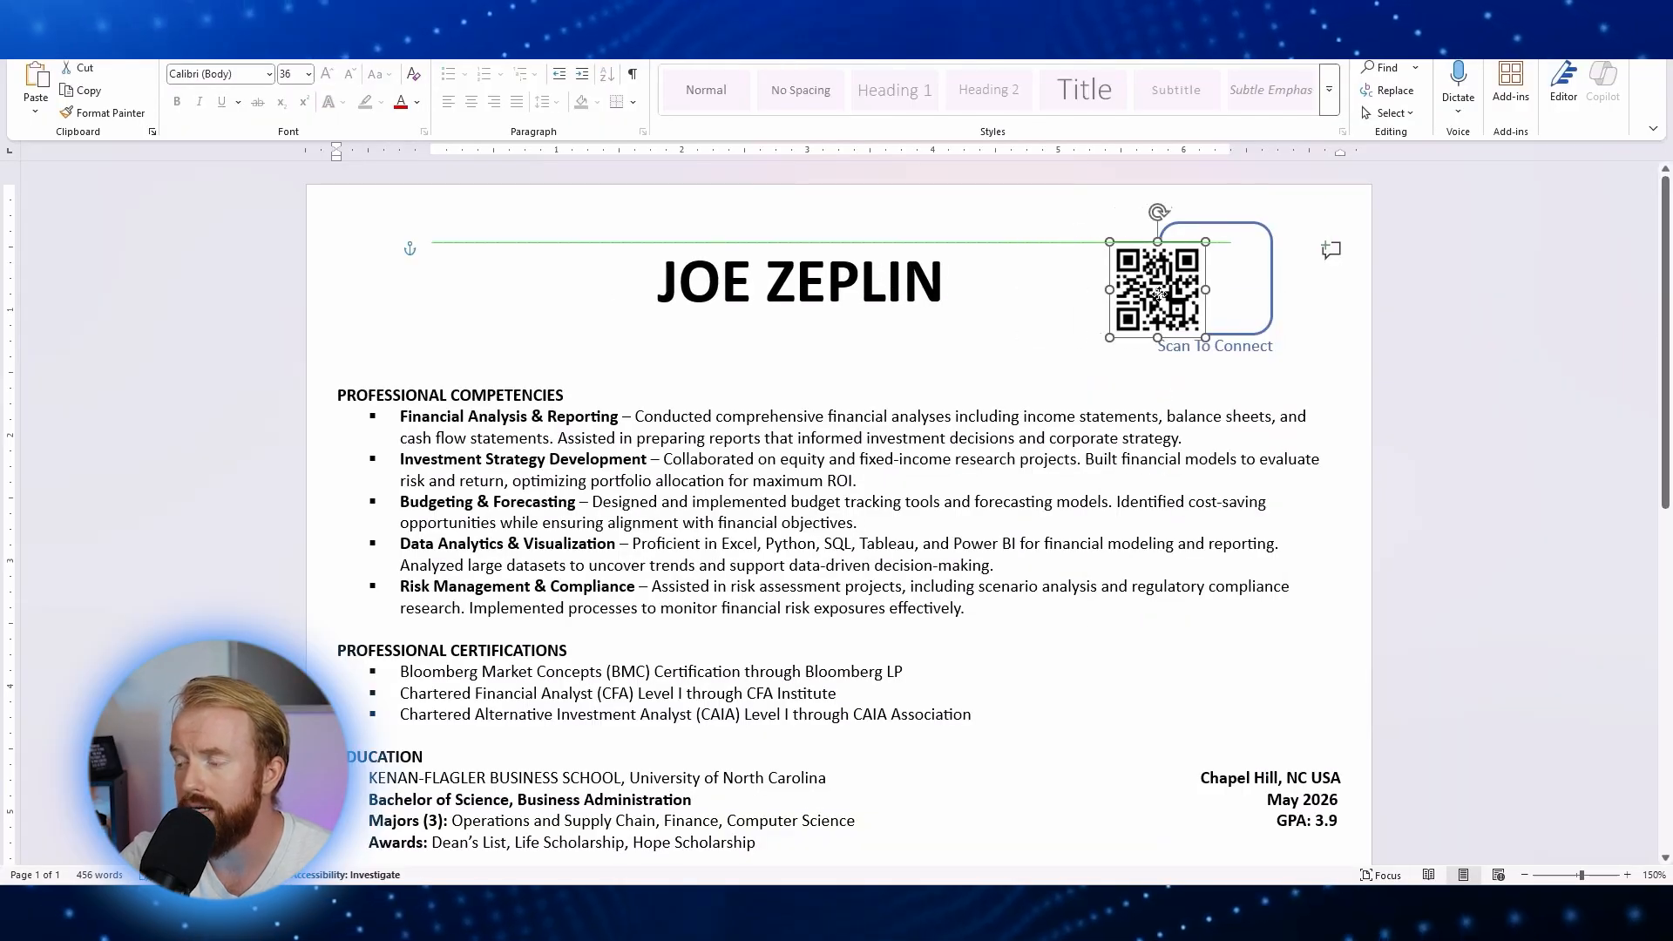